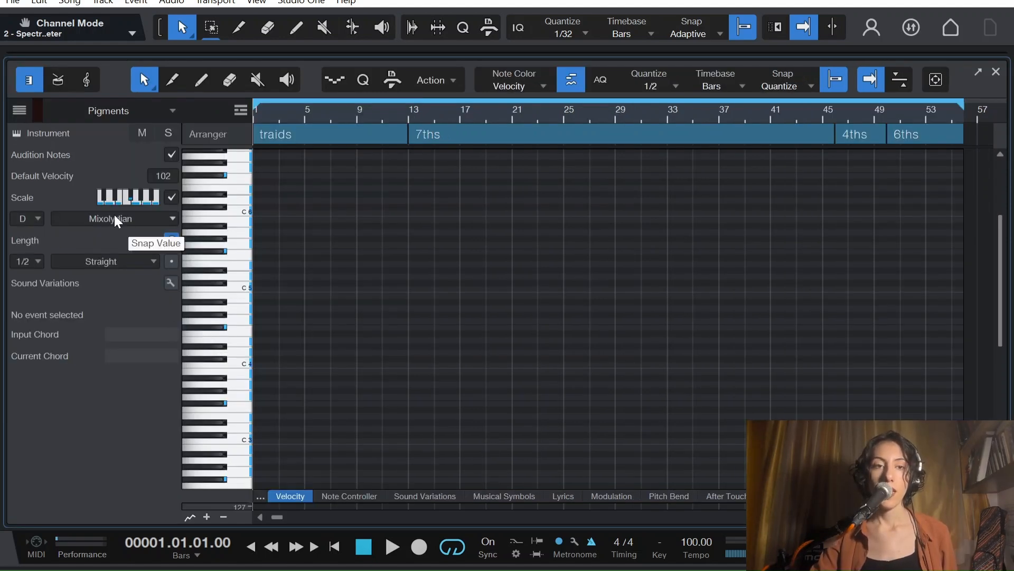
# Step: Set the note editor's scale to C Major
pyautogui.click(113, 218)
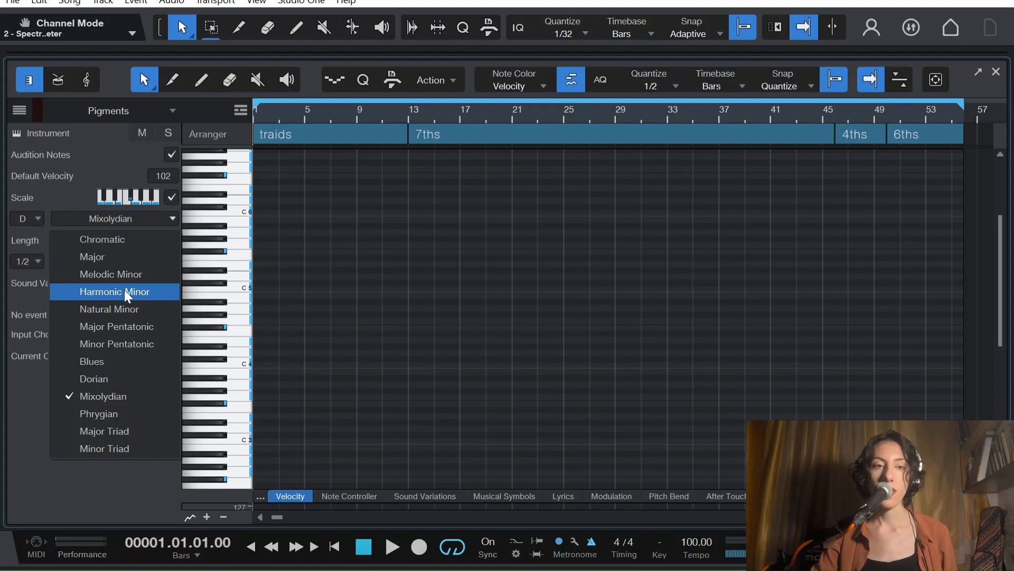
pyautogui.click(90, 255)
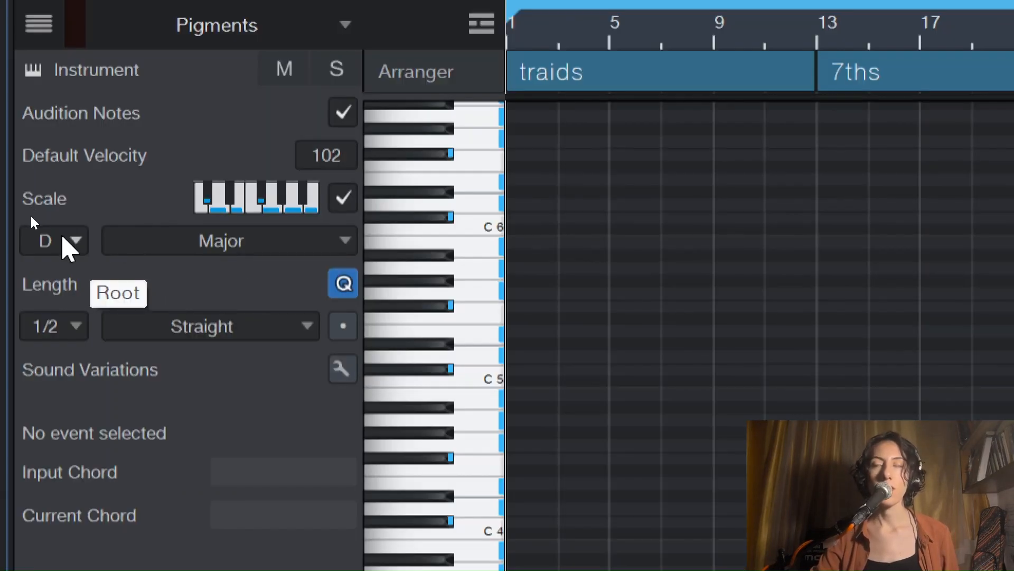
pyautogui.click(69, 248)
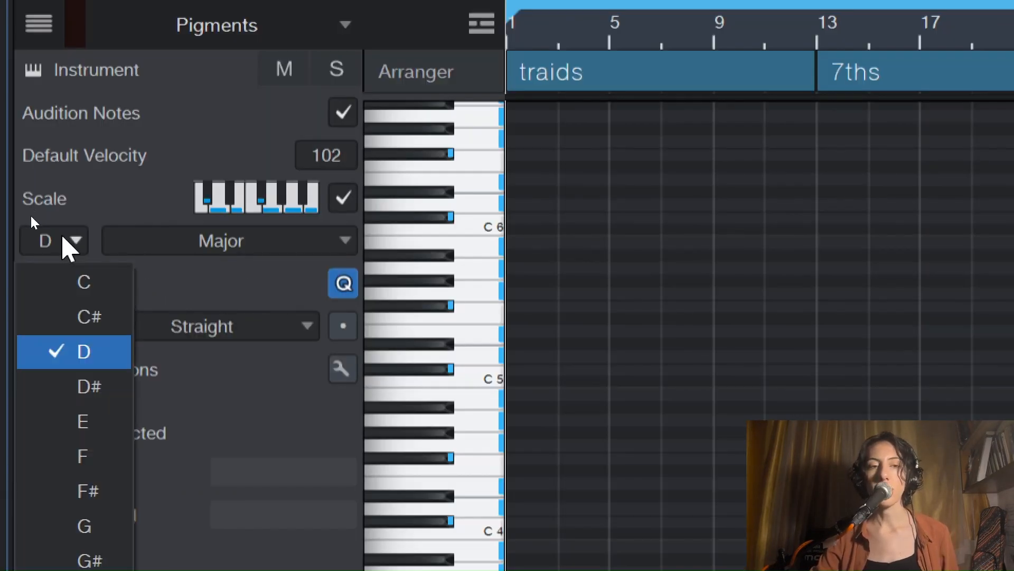
pyautogui.click(80, 278)
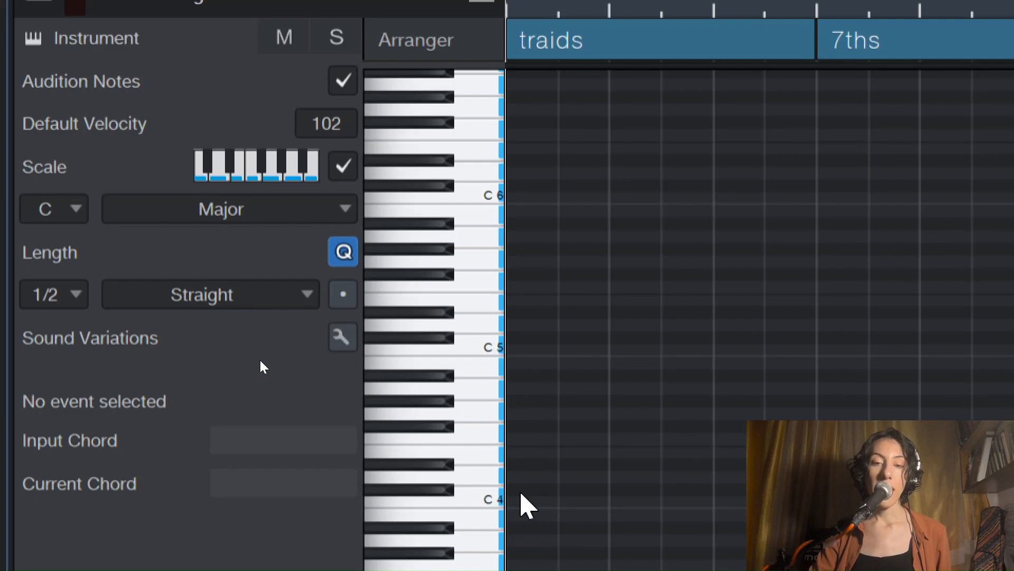
# Step: Add a C4 note at the start of the part and stretch it from bar 1 to bar 5
pyautogui.scroll(-1, 523, 499)
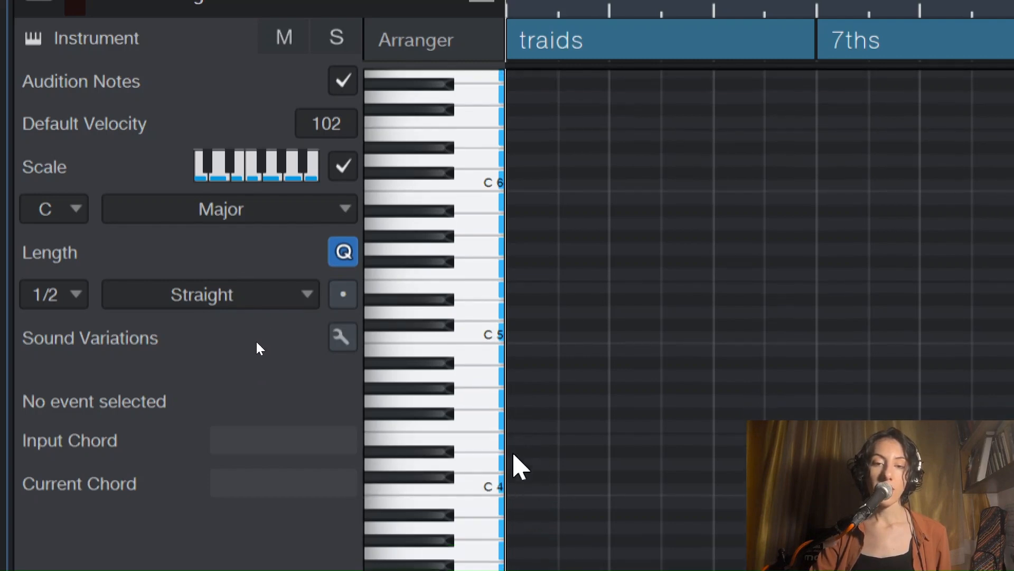
pyautogui.scroll(-1, 518, 475)
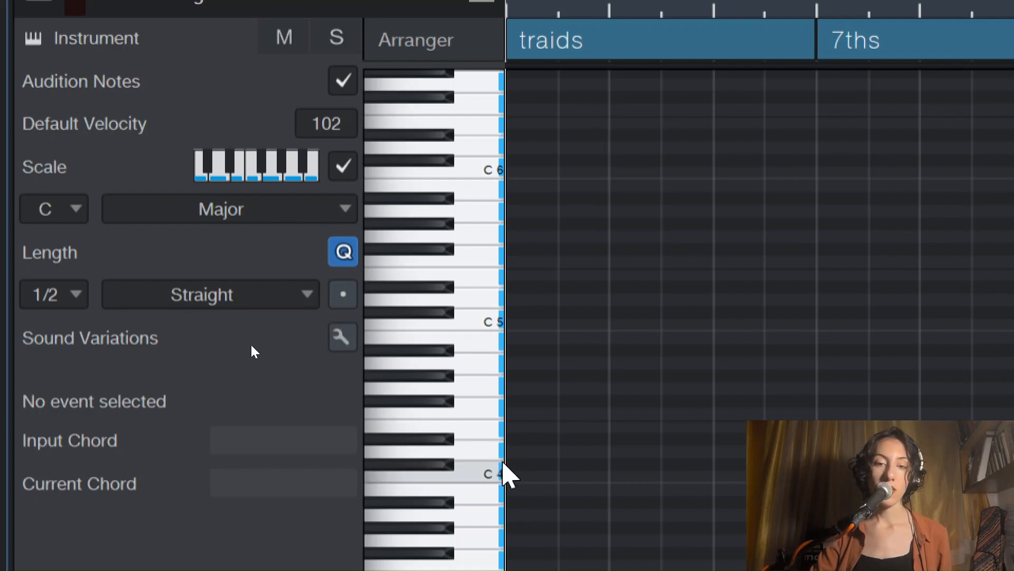
pyautogui.click(515, 474)
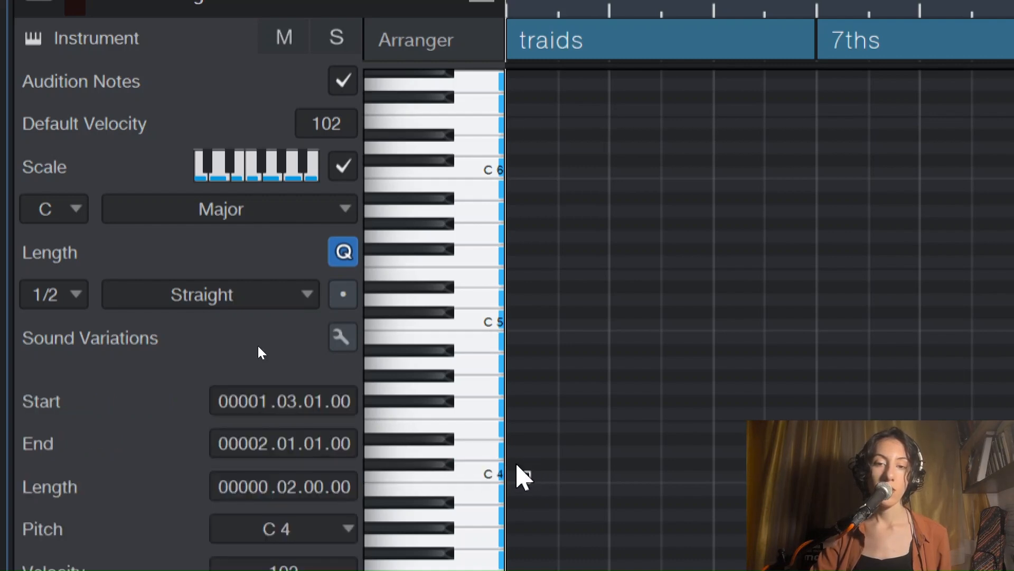
pyautogui.moveTo(528, 477); pyautogui.dragTo(608, 483)
pyautogui.moveTo(518, 478)
pyautogui.mouseDown()
pyautogui.moveTo(498, 485)
pyautogui.moveTo(552, 477)
pyautogui.moveTo(563, 419)
pyautogui.moveTo(527, 406)
pyautogui.moveTo(528, 367)
pyautogui.moveTo(513, 489)
pyautogui.moveTo(521, 477)
pyautogui.mouseUp()
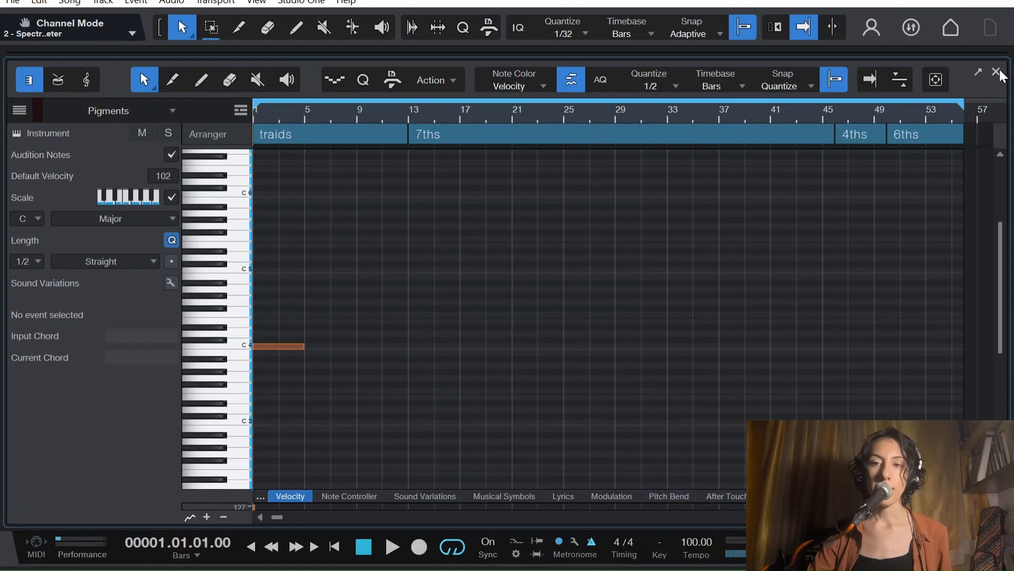
# Step: Leave the note editor and inspect the Pigments track's instrument with the Mystic Piano preset, closing its window again
pyautogui.click(998, 71)
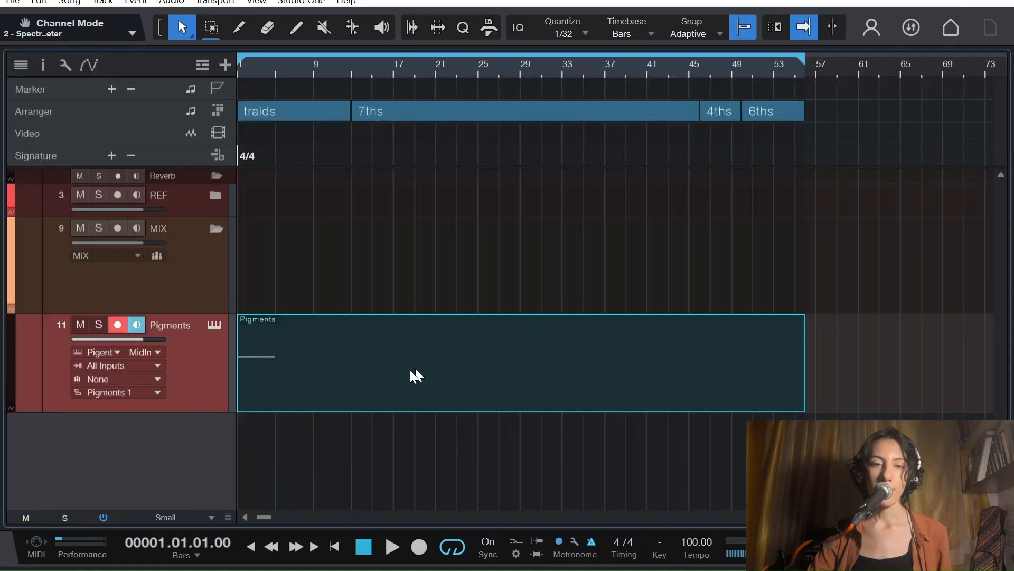
pyautogui.click(213, 325)
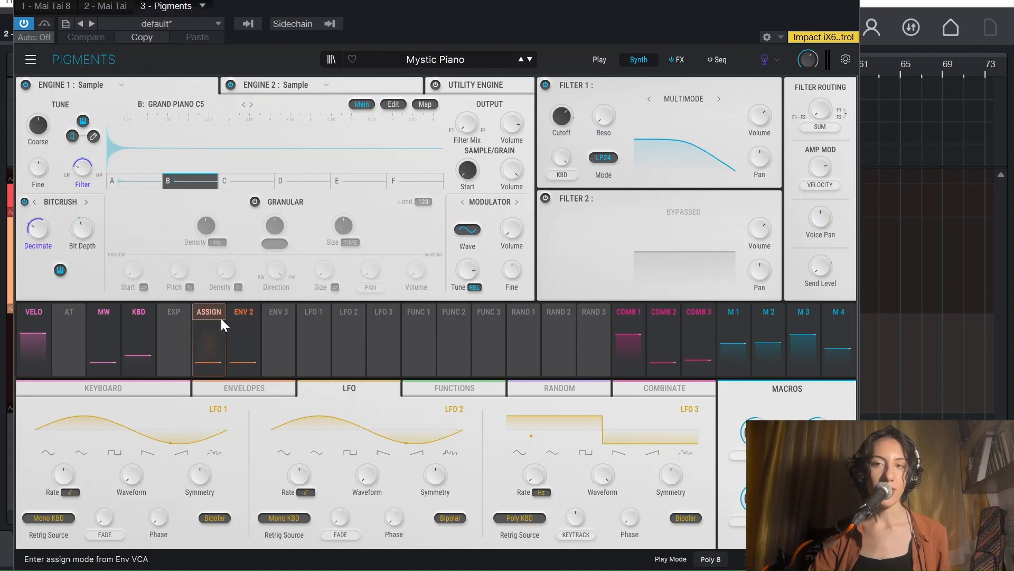
pyautogui.click(764, 60)
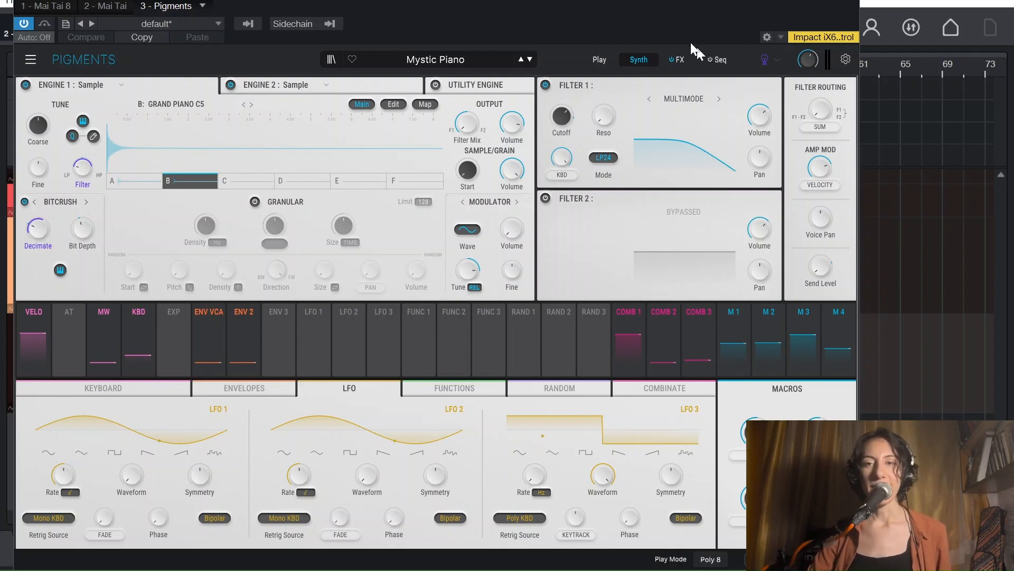
pyautogui.click(848, 1)
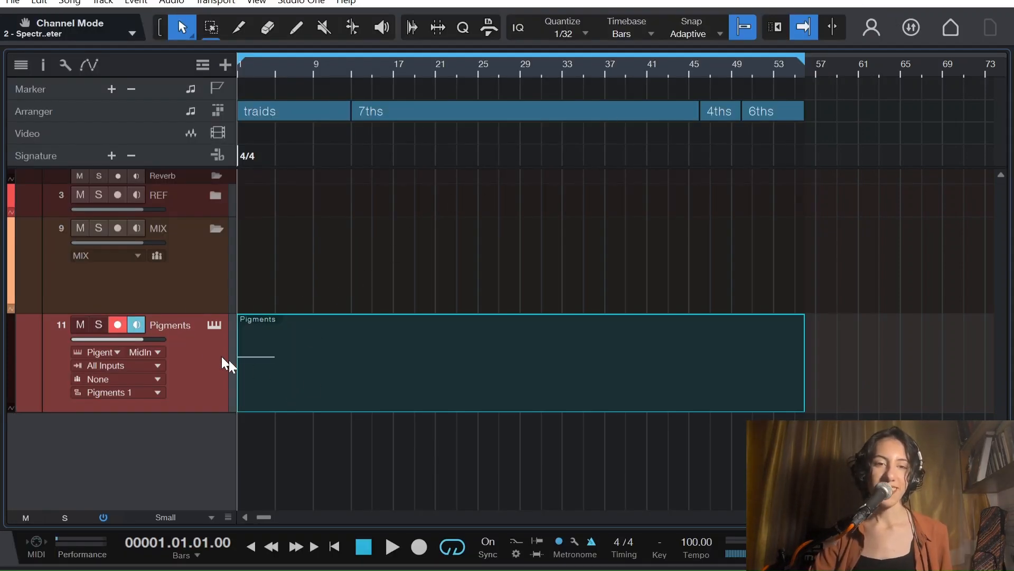
# Step: Reopen the Pigments part and stack D4, E4, F4, G4, A4 and B4 notes above the C4 note, starting at bar 1
pyautogui.doubleClick(264, 353)
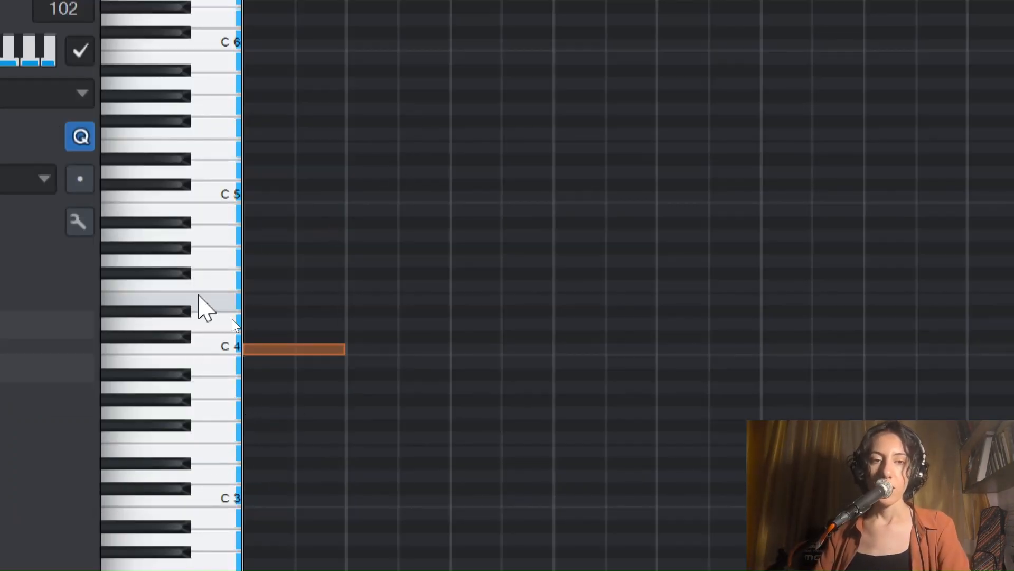
pyautogui.doubleClick(255, 326)
pyautogui.moveTo(396, 324); pyautogui.dragTo(283, 287)
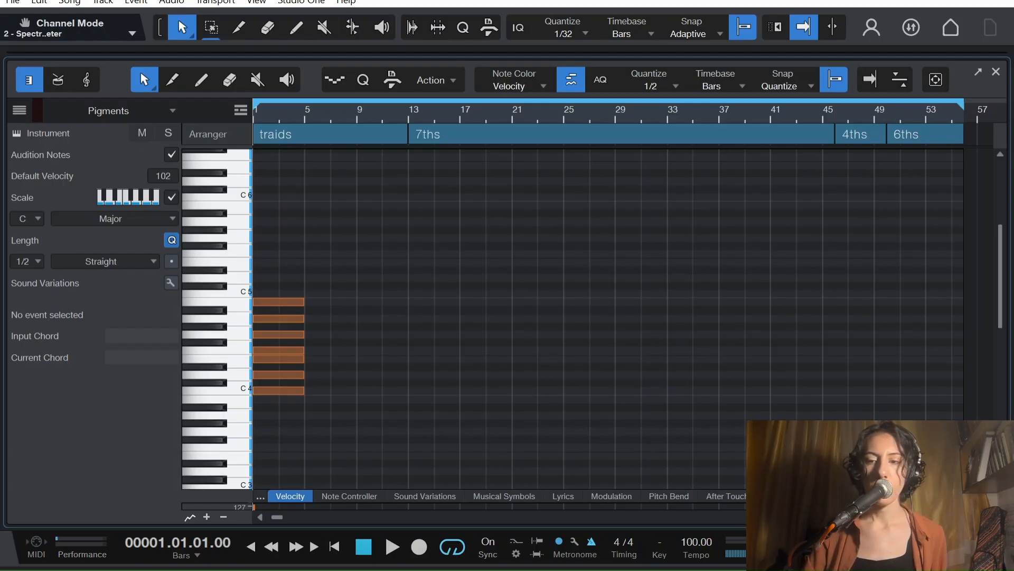
pyautogui.moveTo(998, 475); pyautogui.dragTo(998, 408)
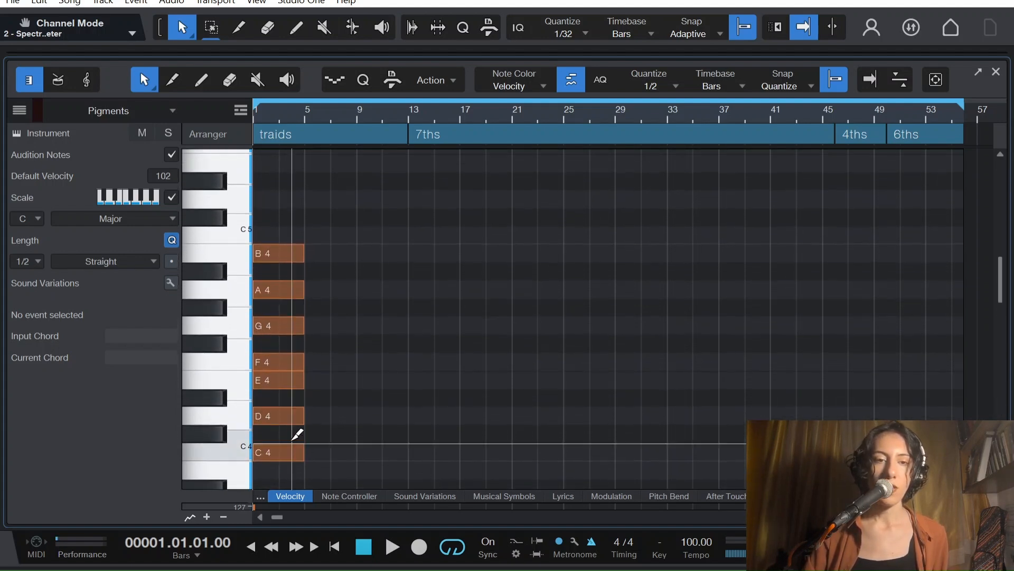
pyautogui.scroll(-1, 298, 436)
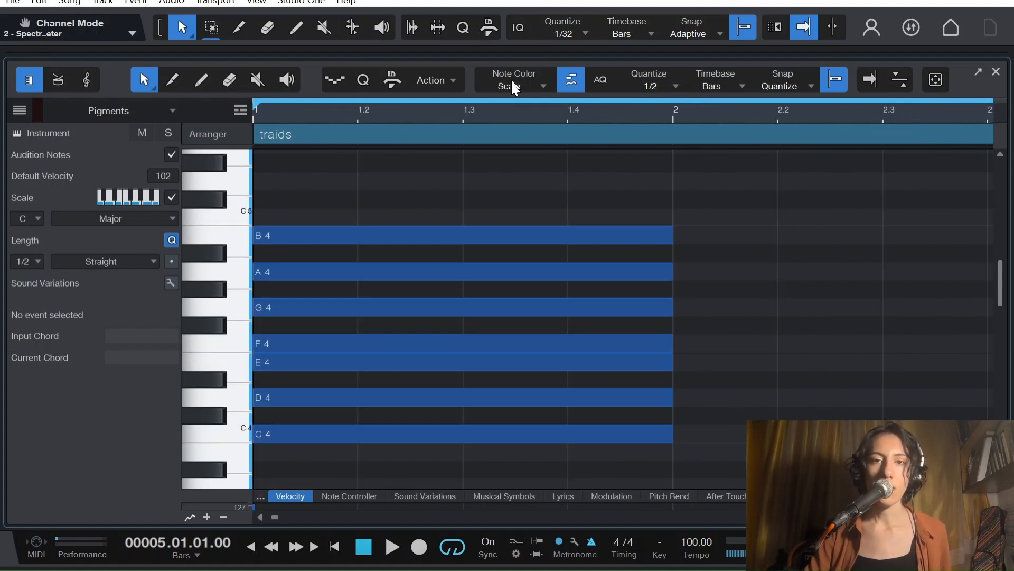
# Step: Set the note colouring to Scale, and select and deselect all the scale notes
pyautogui.click(513, 86)
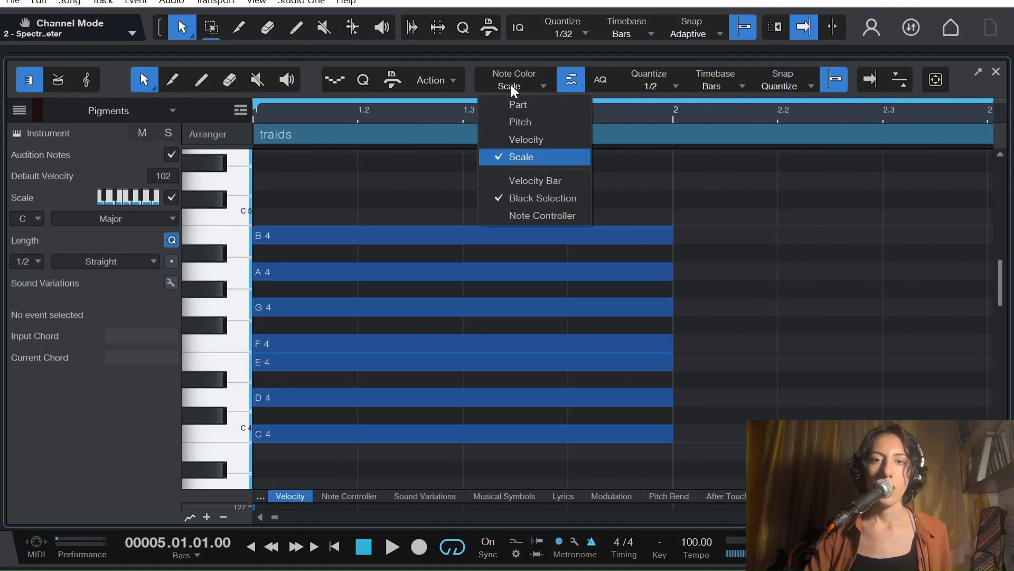
pyautogui.click(524, 158)
pyautogui.moveTo(276, 172); pyautogui.dragTo(729, 453)
pyautogui.click(771, 387)
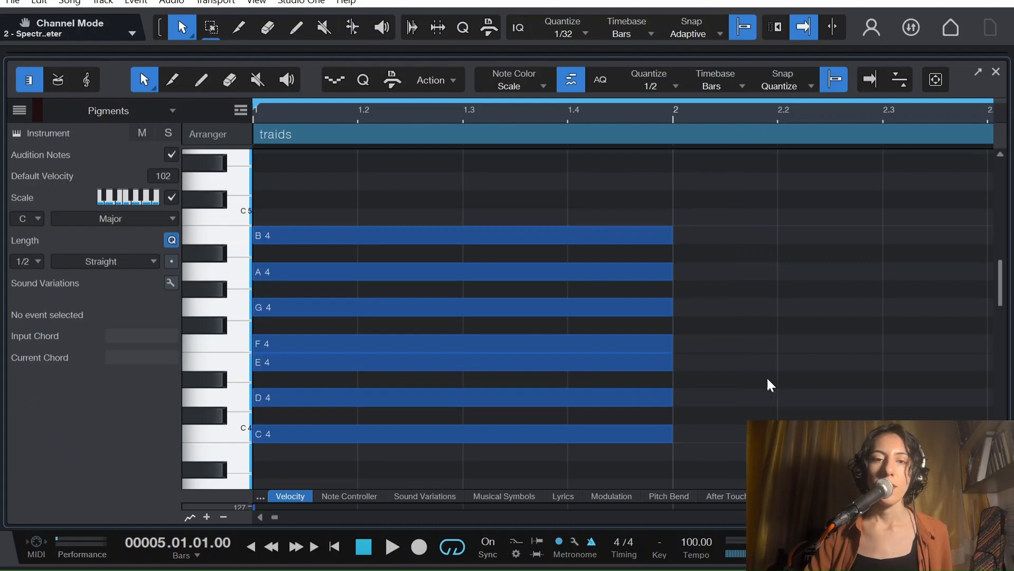
# Step: Try an out-of-scale A#4 note in bar 2 by lowering a duplicate of the B4 note, and remove it again
pyautogui.moveTo(289, 236)
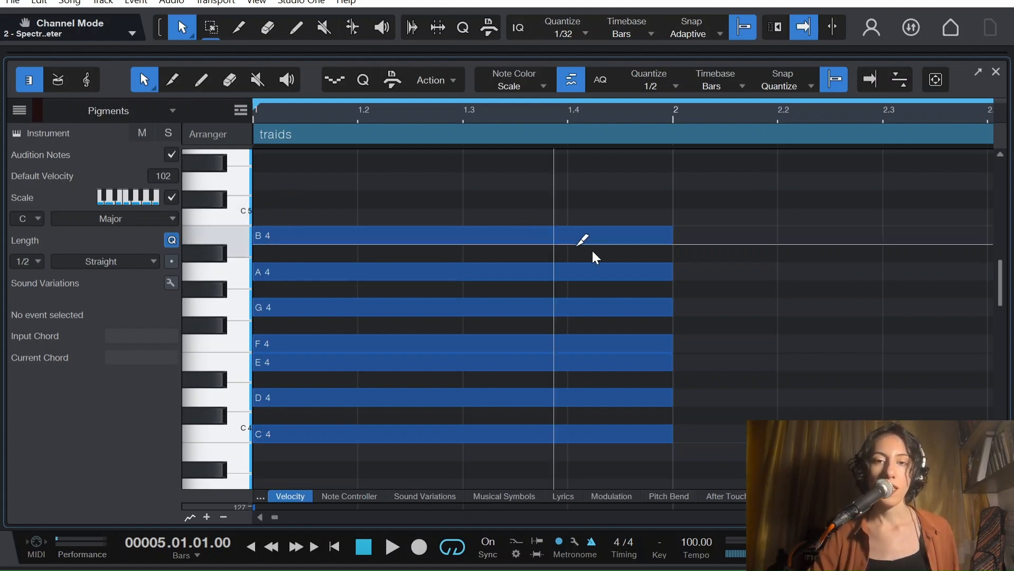
pyautogui.moveTo(523, 192); pyautogui.dragTo(558, 259)
pyautogui.press('d')
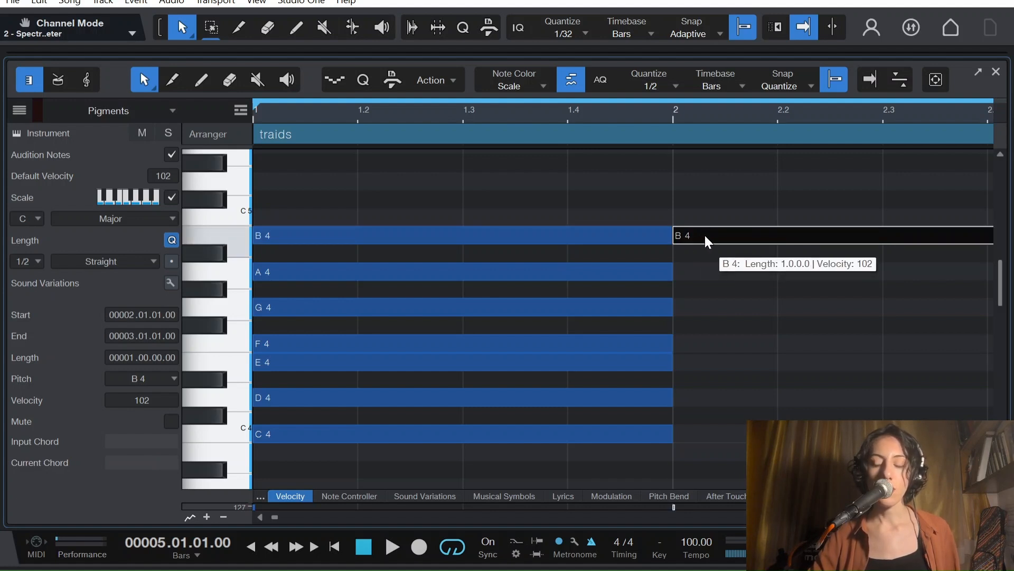
pyautogui.press('Down')
pyautogui.click(722, 315)
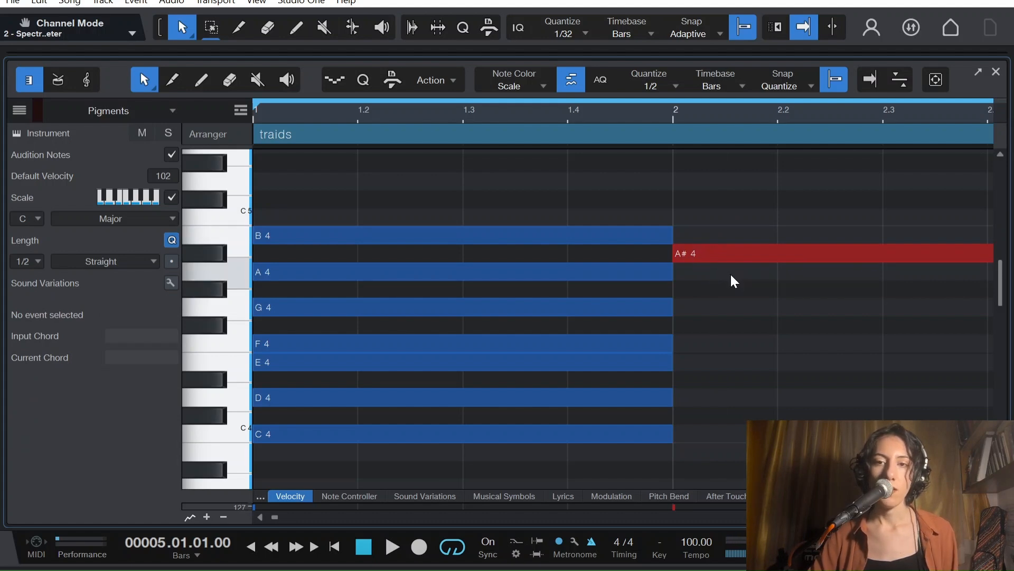
pyautogui.doubleClick(729, 253)
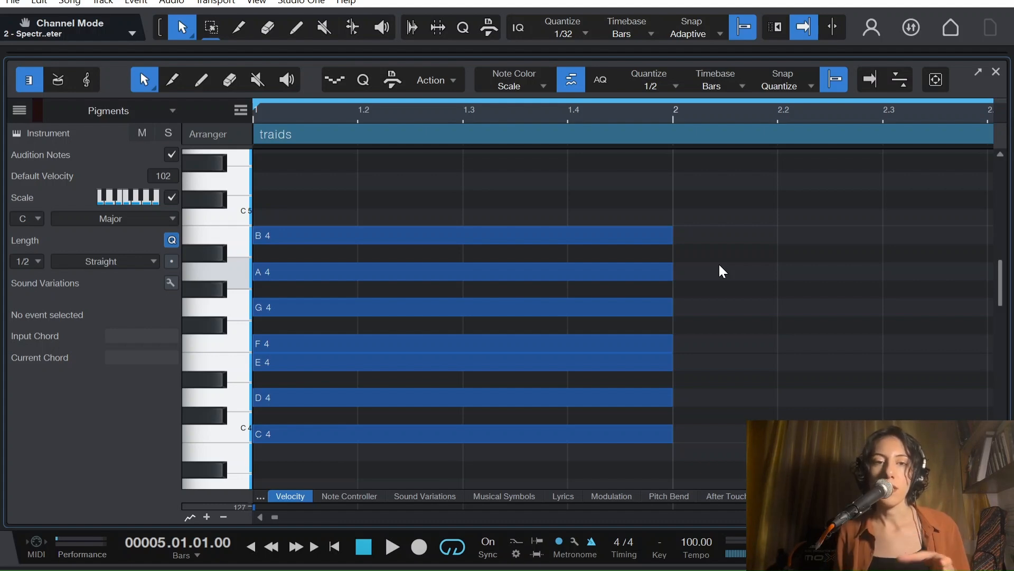
# Step: Look at the Arrow tool's mode options and select the C4 note
pyautogui.scroll(-1, 719, 267)
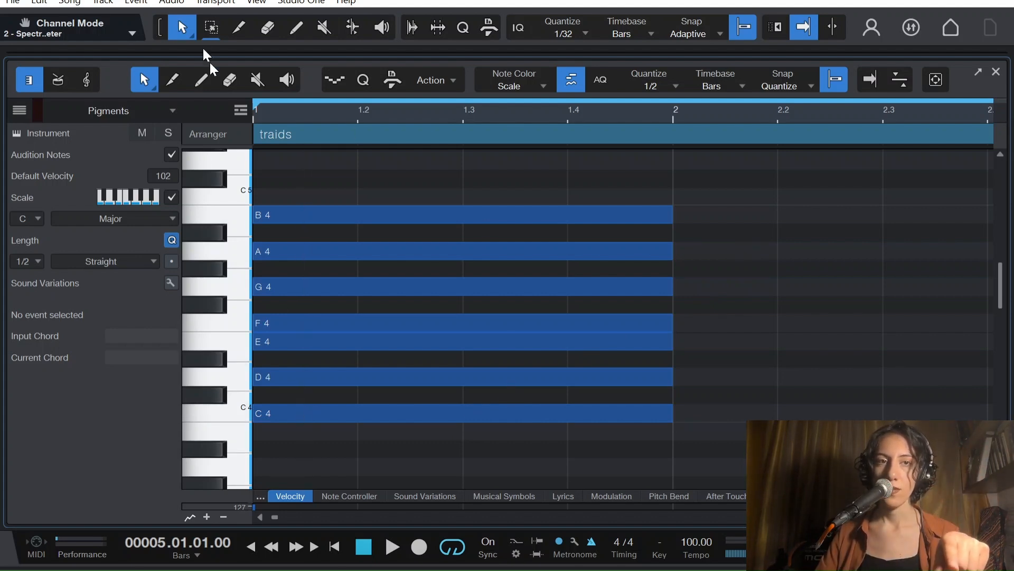
pyautogui.click(154, 79)
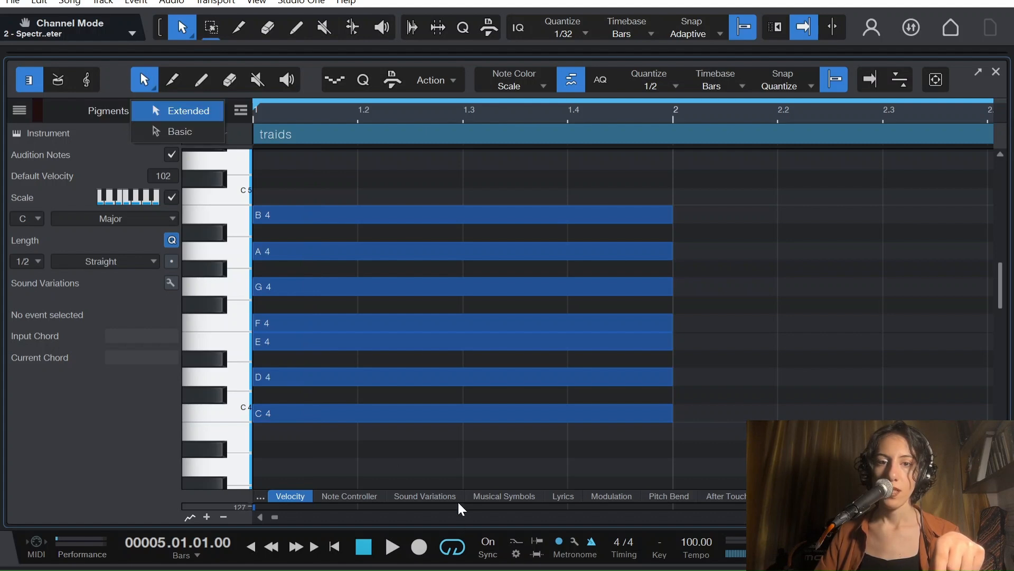
pyautogui.click(442, 411)
pyautogui.click(445, 413)
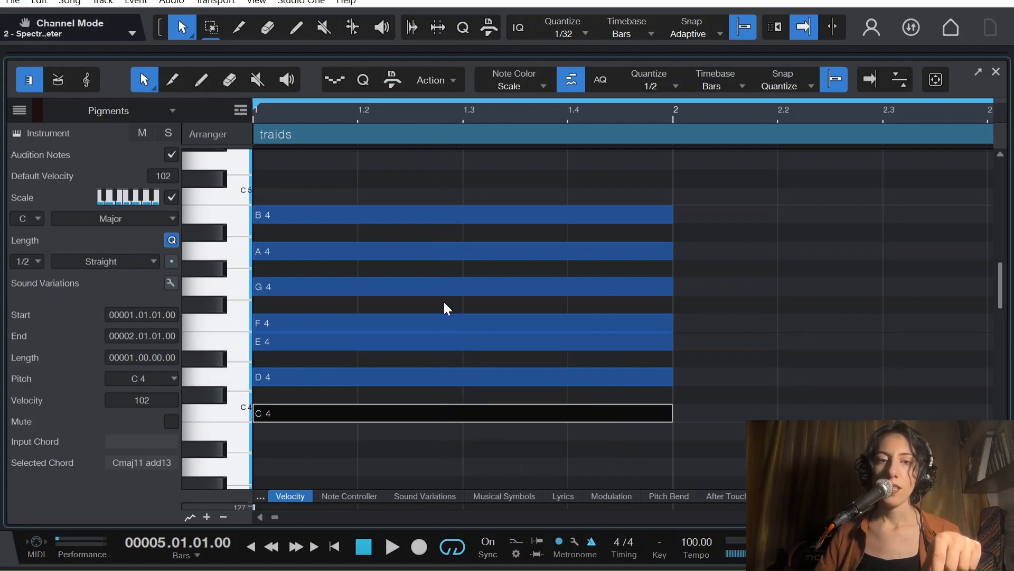
# Step: Delete the D4, F4, A4 and B4 notes, keeping C4, E4 and G4 as a triad
pyautogui.click(640, 376)
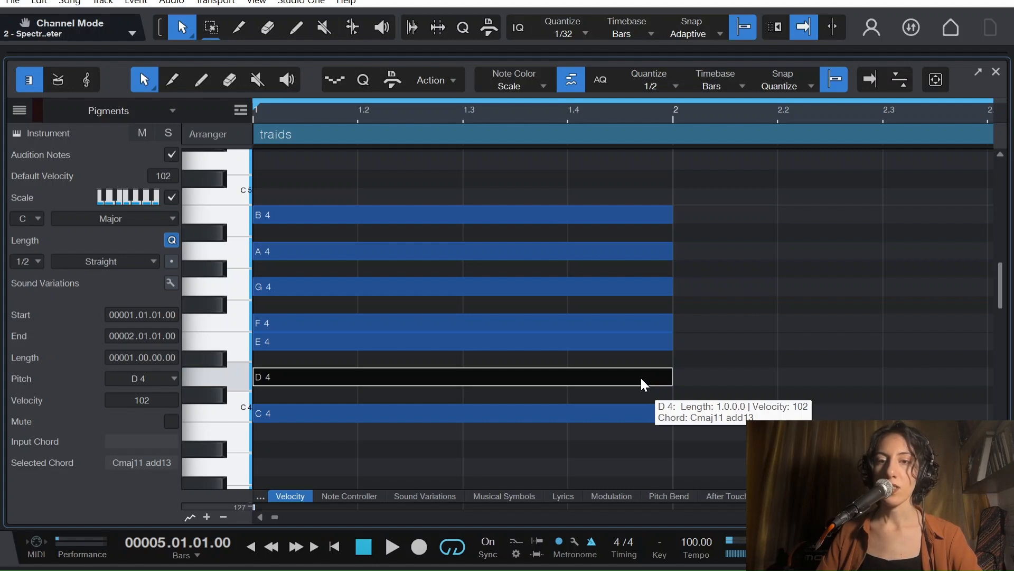
pyautogui.press('Up')
pyautogui.press('Up')
pyautogui.press('Up')
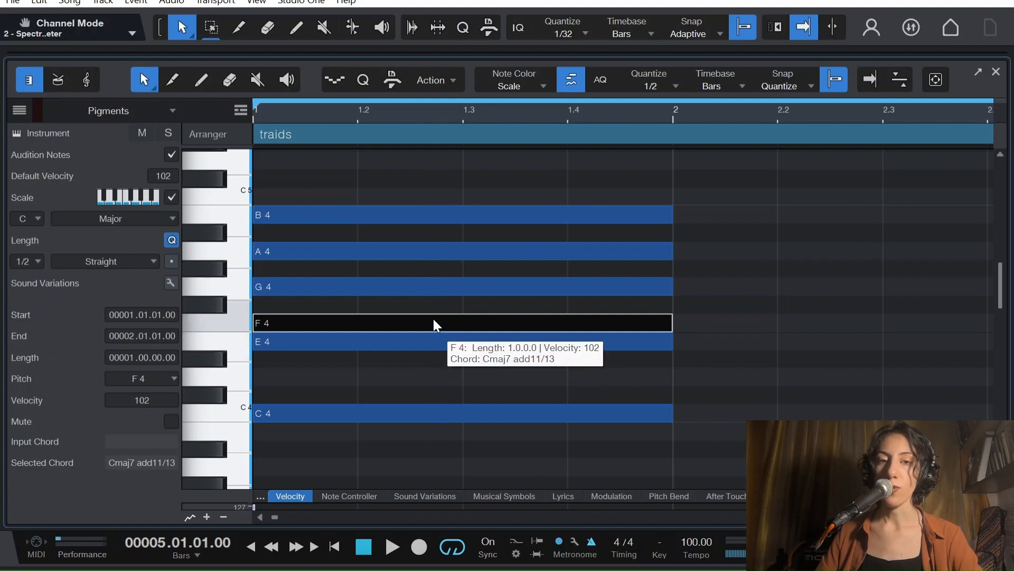
pyautogui.press('Up')
pyautogui.press('Up')
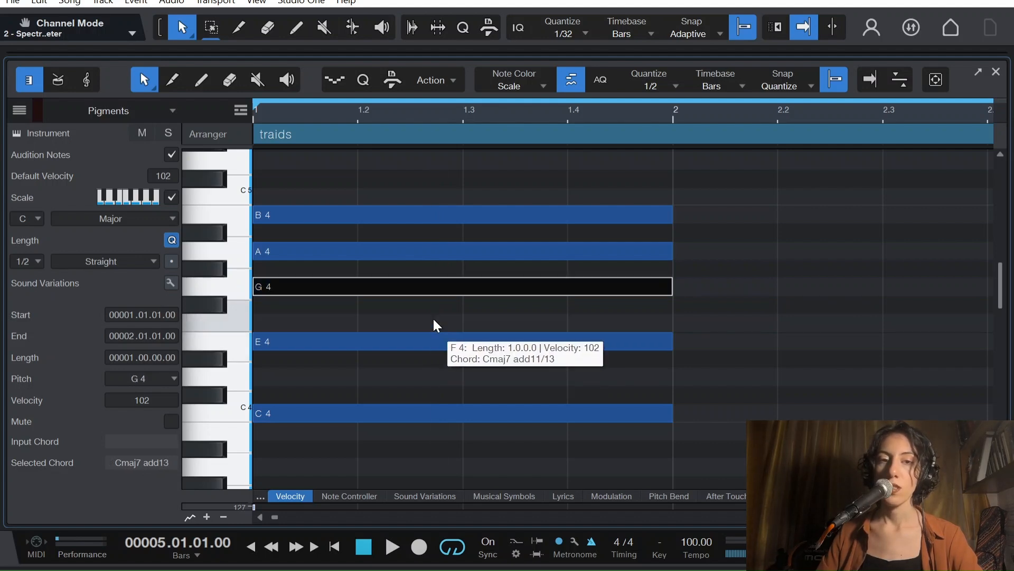
pyautogui.moveTo(427, 286); pyautogui.dragTo(591, 254)
pyautogui.press('Delete')
pyautogui.press('Delete')
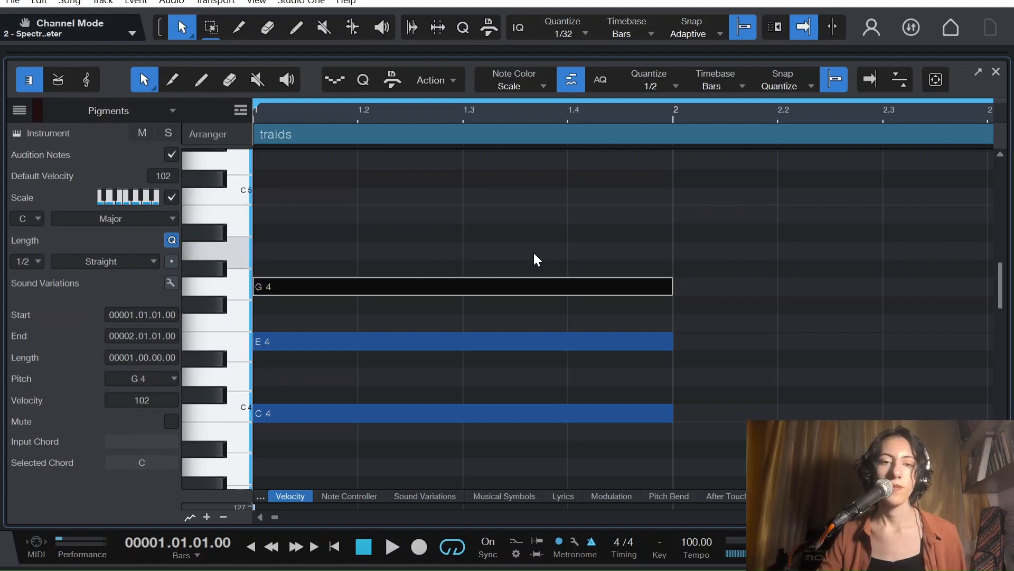
# Step: Play back the C4, E4 and G4 triad from the start of bar 1 and stop
pyautogui.press('space')
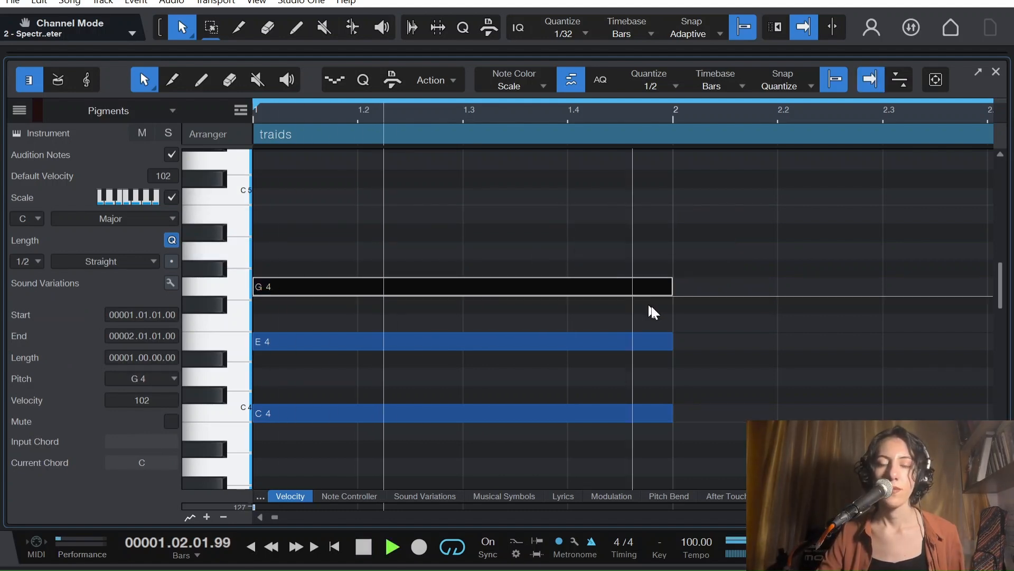
pyautogui.press('space')
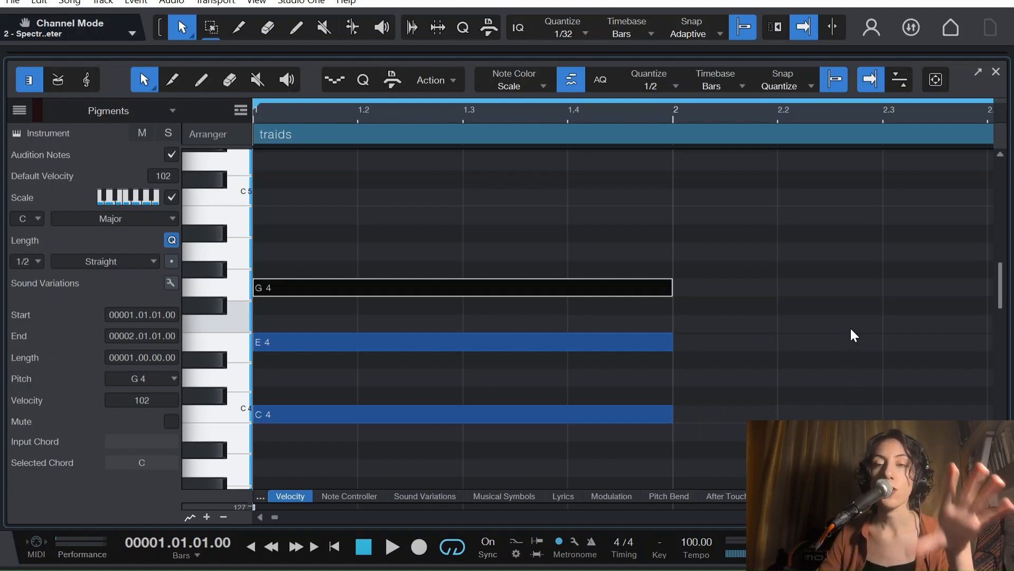
pyautogui.scroll(-1, 765, 380)
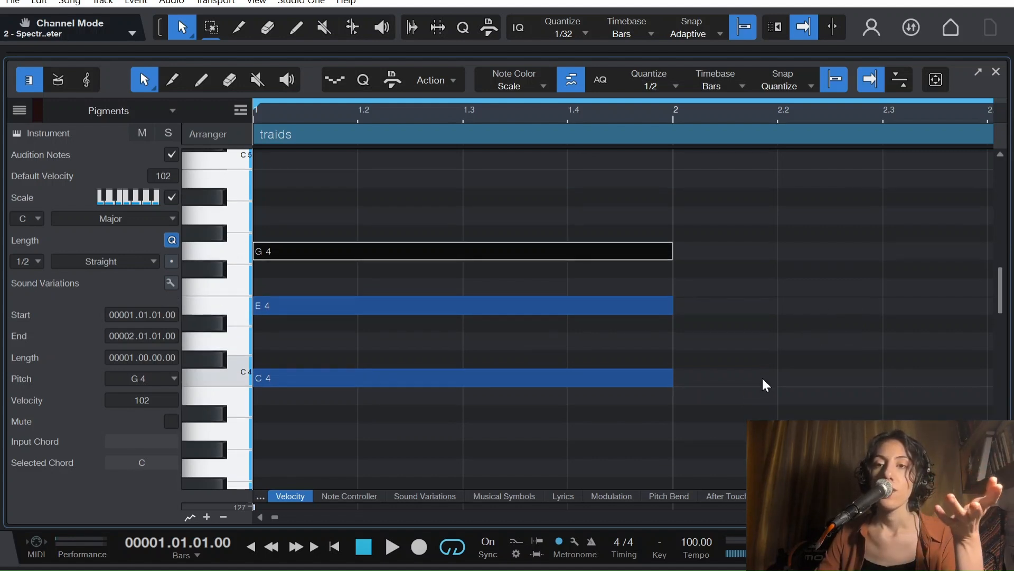
pyautogui.scroll(1, 762, 376)
# Step: Select all three notes of the C triad and duplicate them into bar 2
pyautogui.moveTo(365, 370); pyautogui.dragTo(434, 420)
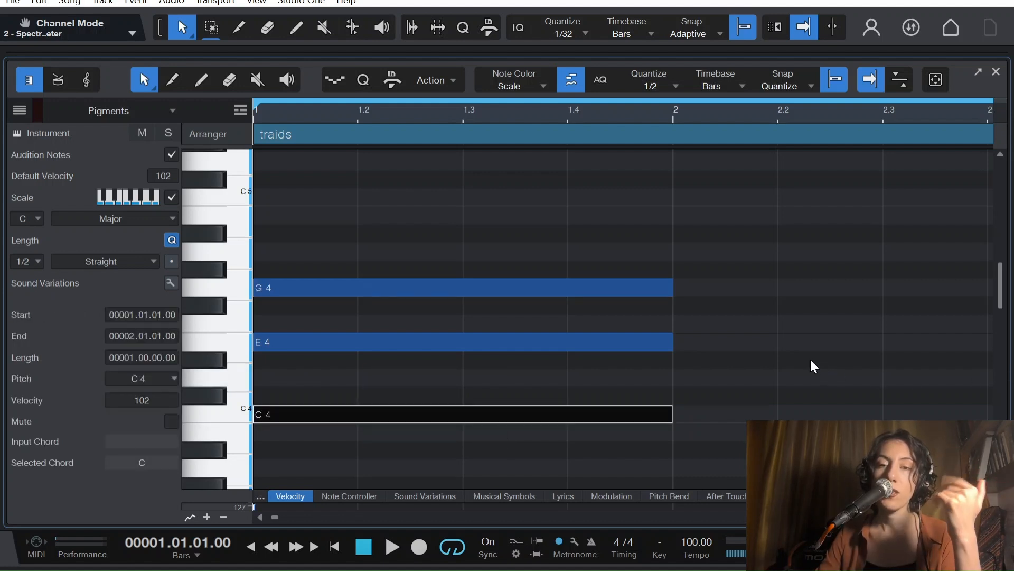
pyautogui.moveTo(641, 462); pyautogui.dragTo(457, 243)
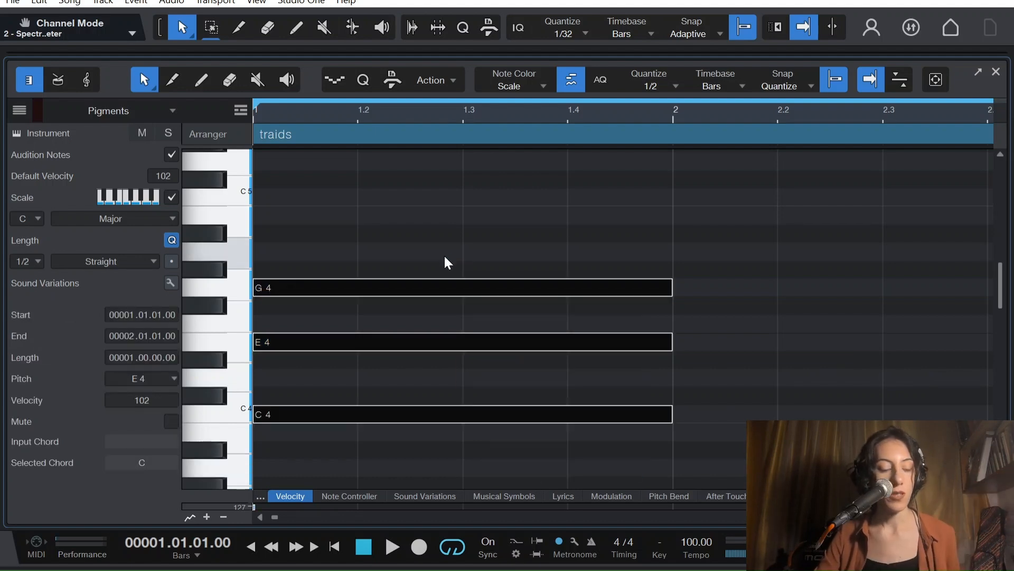
pyautogui.press('d')
pyautogui.hscroll(3, 476, 290)
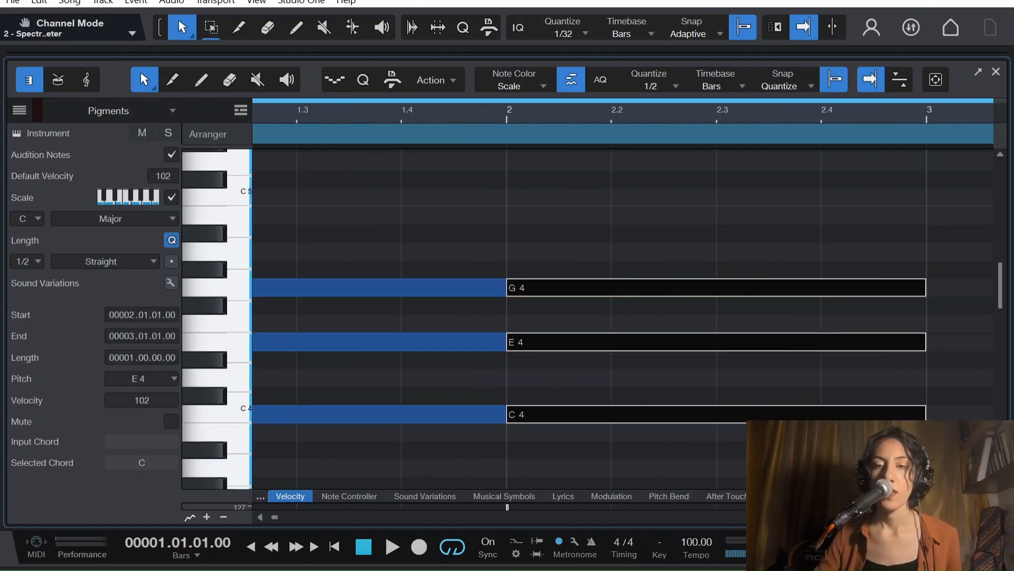
# Step: Raise the C4 note of the bar 2 triad by one octave to C5
pyautogui.hscroll(3, 623, 414)
pyautogui.click(624, 415)
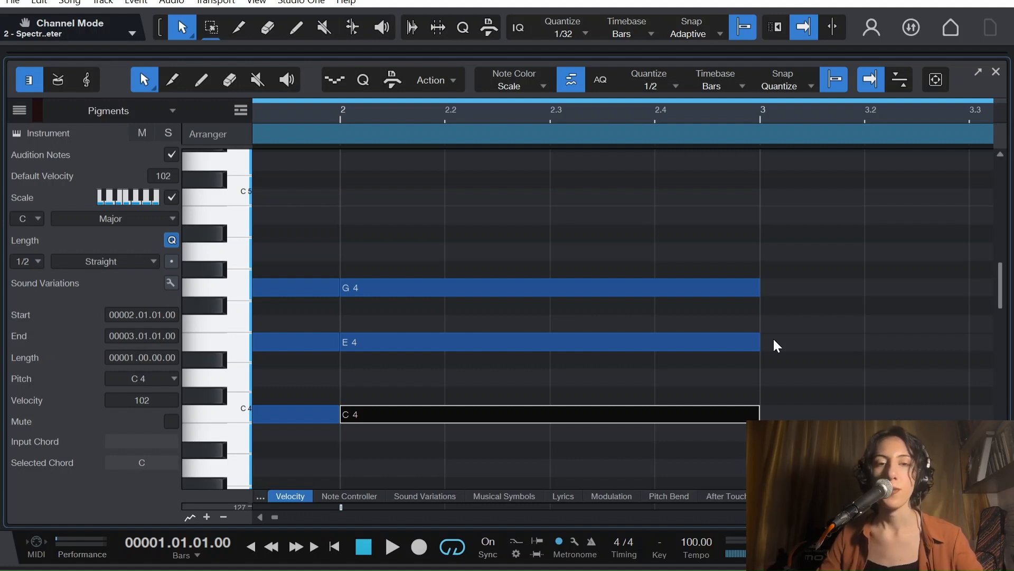
pyautogui.hotkey('shift', 'Up')
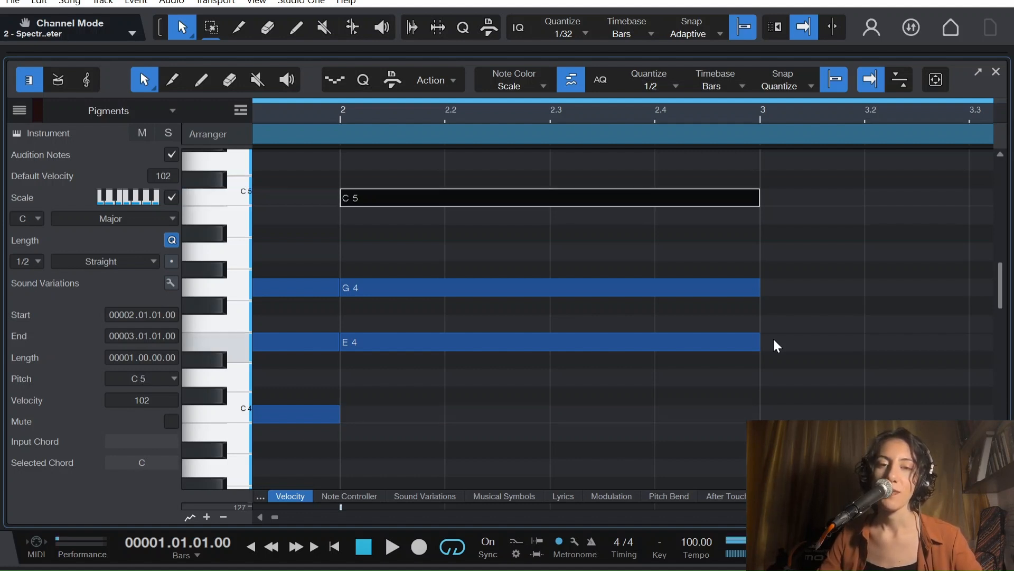
pyautogui.click(783, 356)
pyautogui.scroll(3, 776, 356)
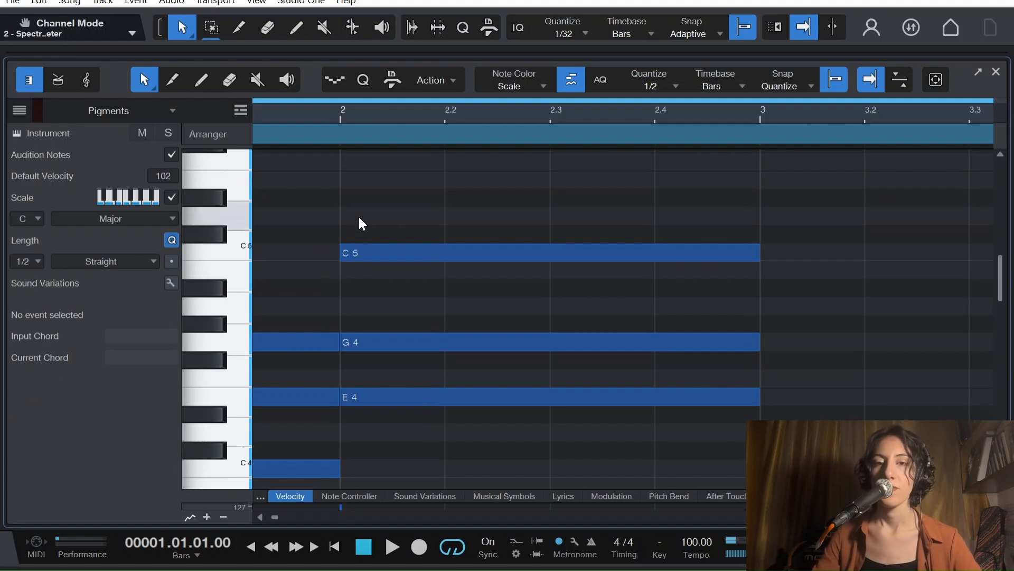
pyautogui.scroll(-1, 634, 353)
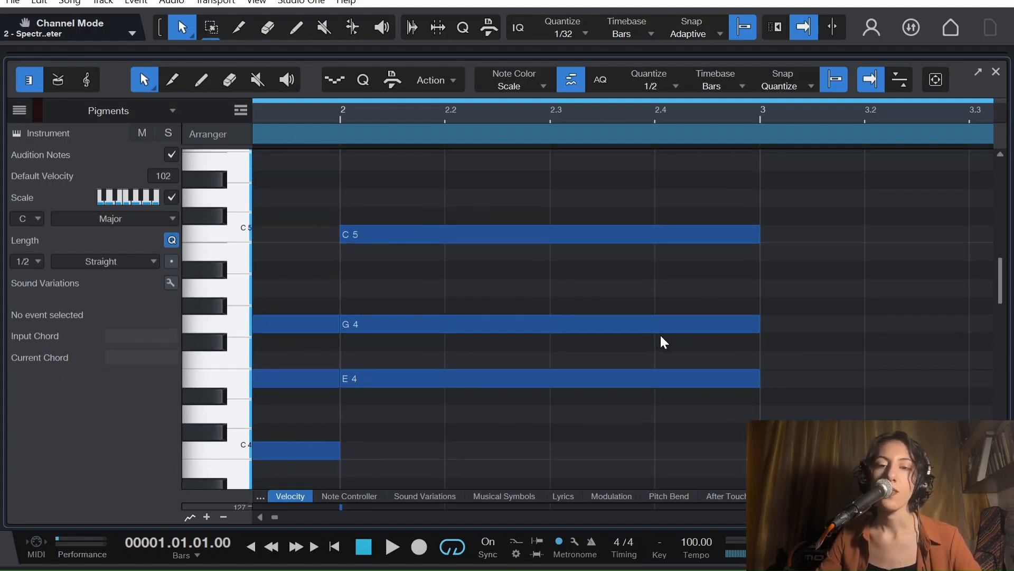
# Step: Examine the bar 2 chord as a whole, and its lowest note E4 and highest note C5 individually
pyautogui.moveTo(772, 405); pyautogui.dragTo(369, 211)
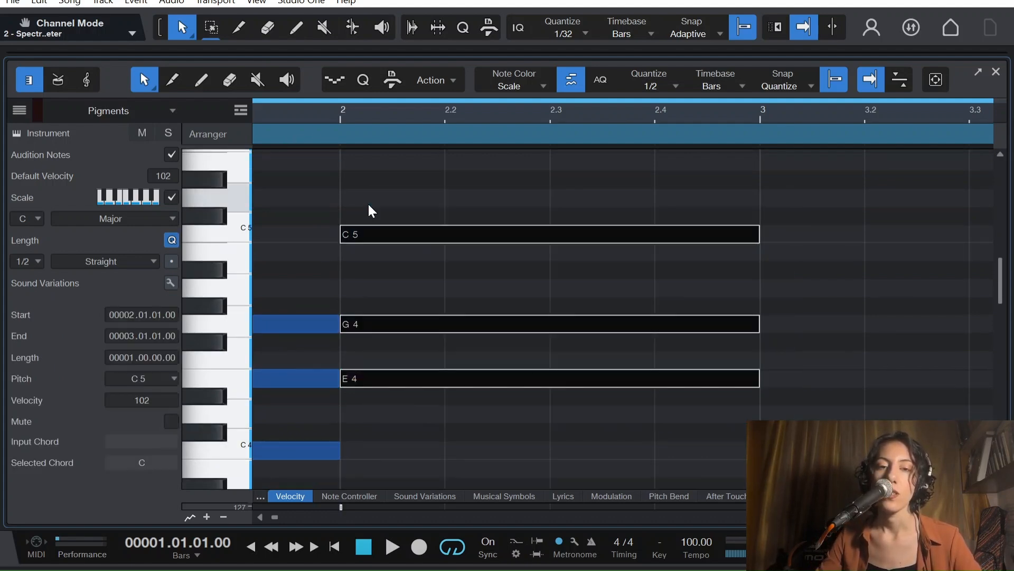
pyautogui.click(781, 444)
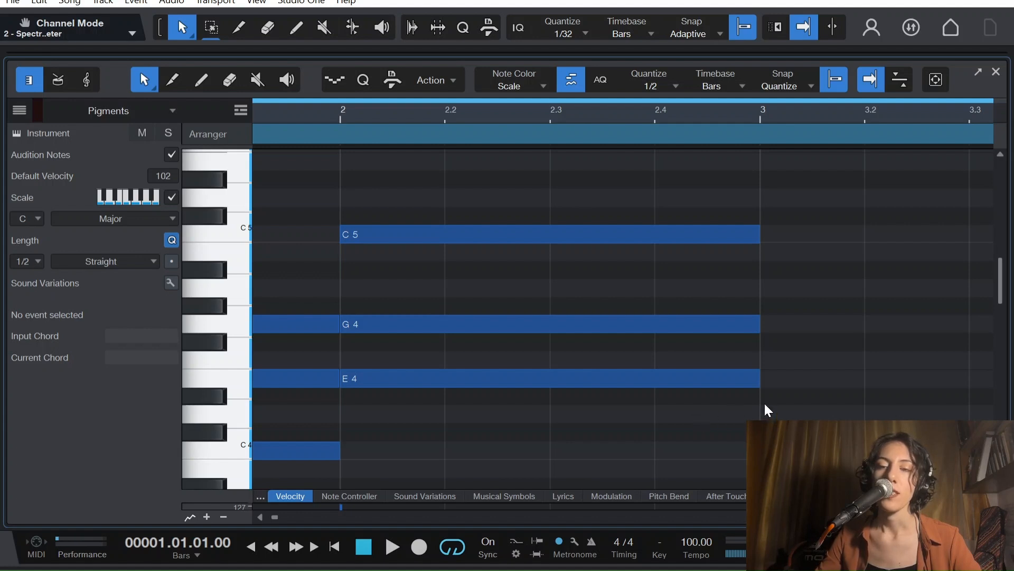
pyautogui.moveTo(760, 423); pyautogui.dragTo(435, 201)
pyautogui.click(447, 439)
pyautogui.click(629, 378)
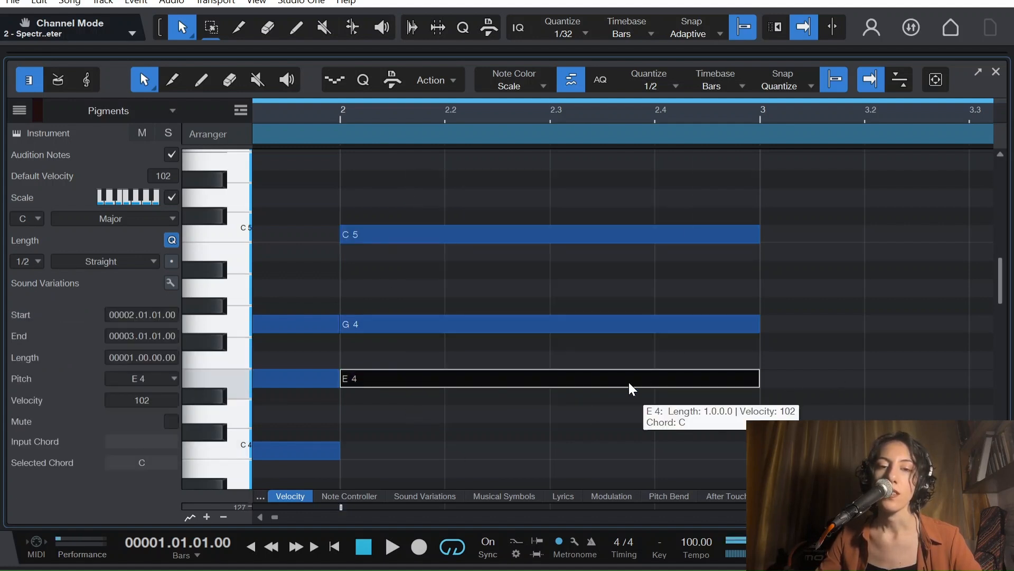
pyautogui.click(647, 237)
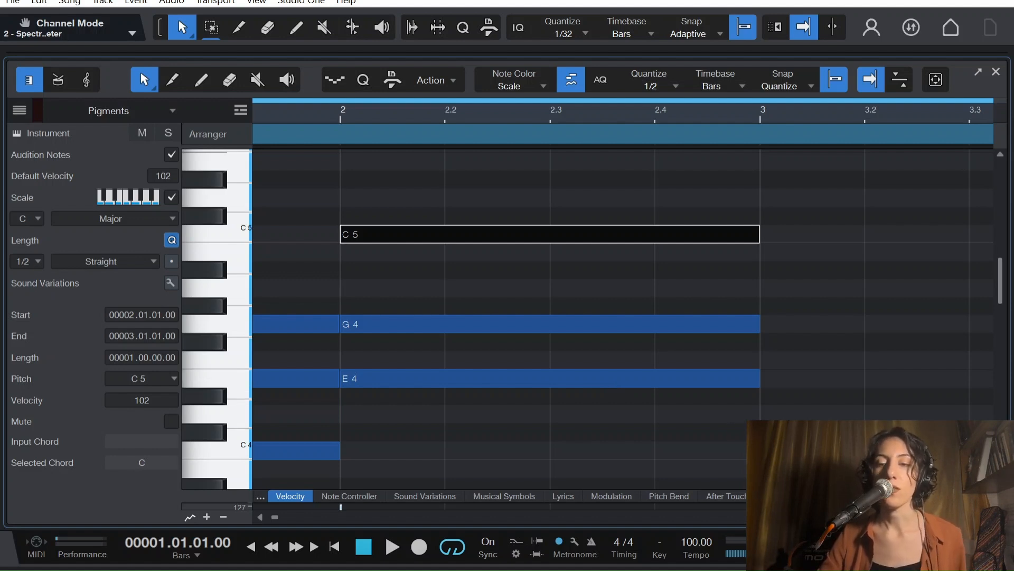
# Step: Select the E4, G4 and C5 notes in bar 2 and duplicate them into bar 3
pyautogui.hscroll(2, 623, 320)
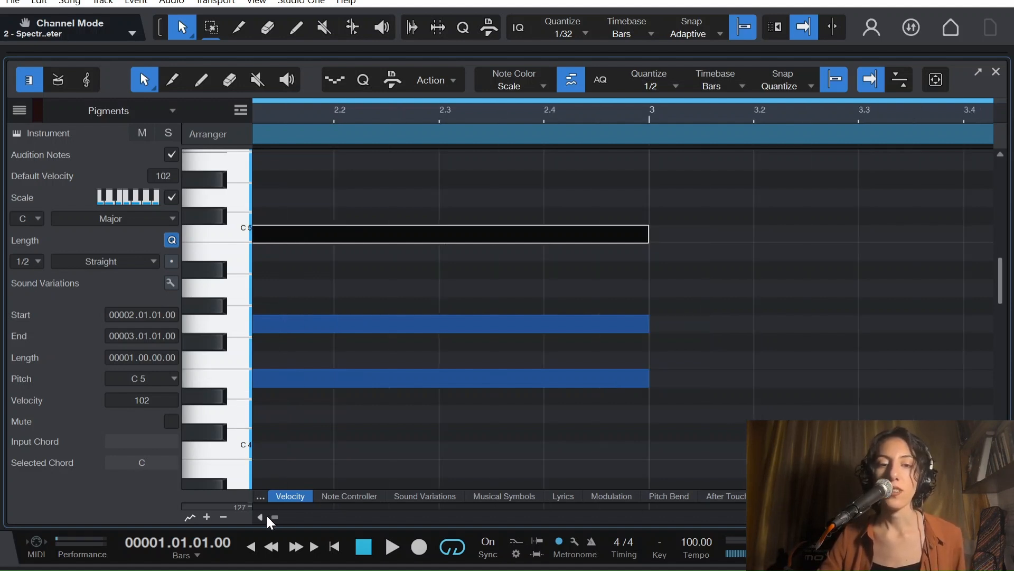
pyautogui.click(261, 517)
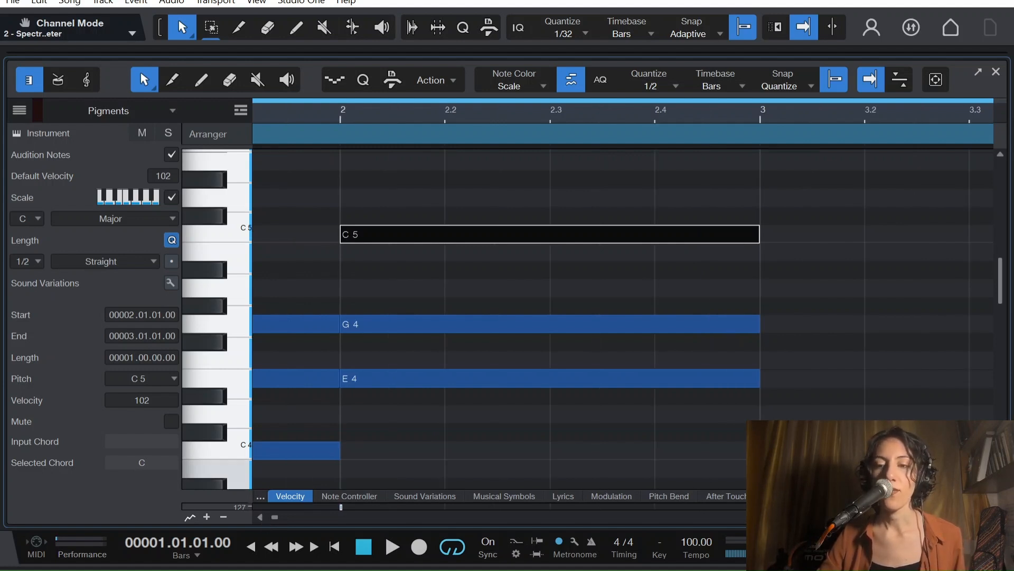
pyautogui.hscroll(1, 604, 478)
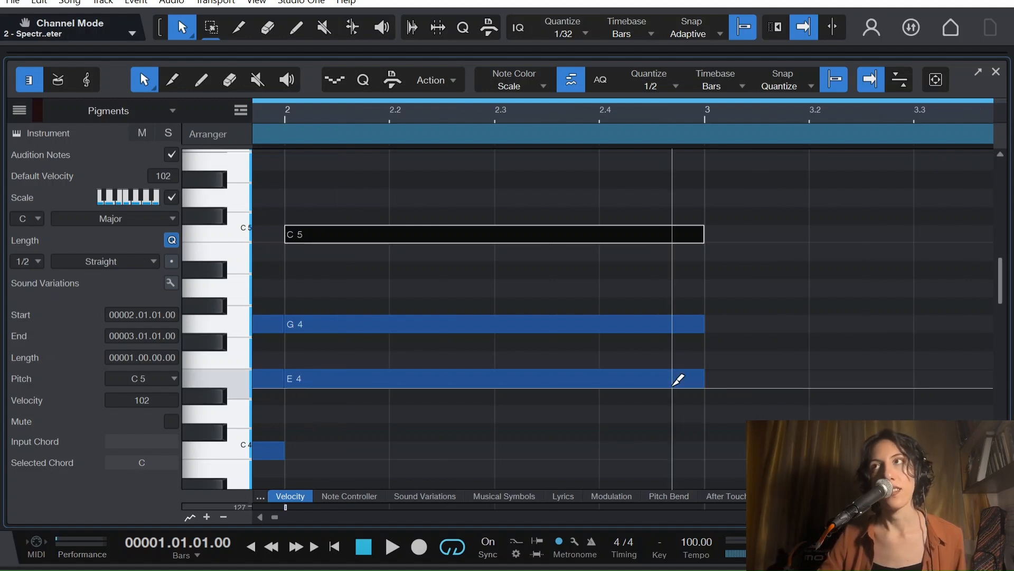
pyautogui.moveTo(690, 407); pyautogui.dragTo(454, 211)
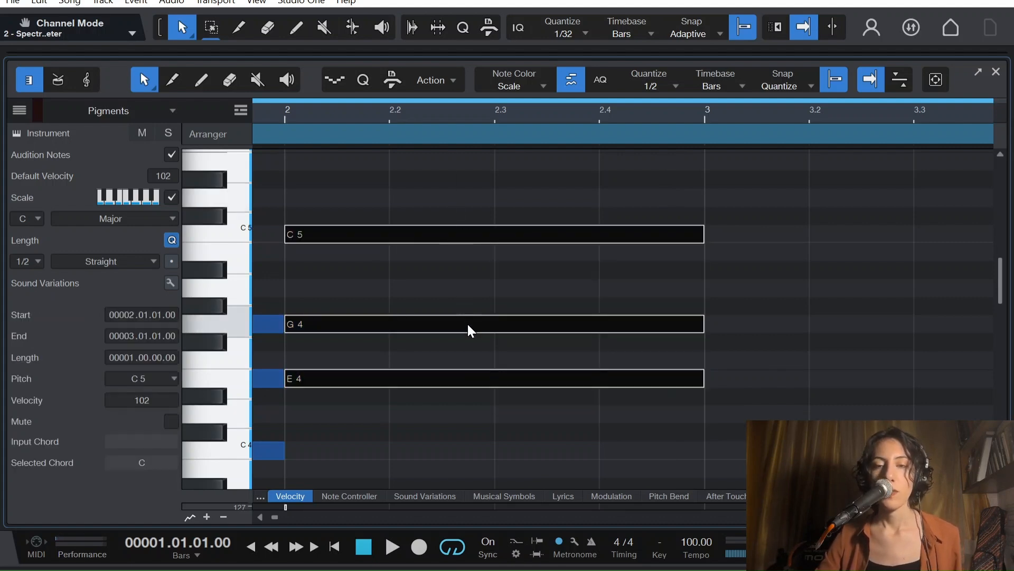
pyautogui.press('d')
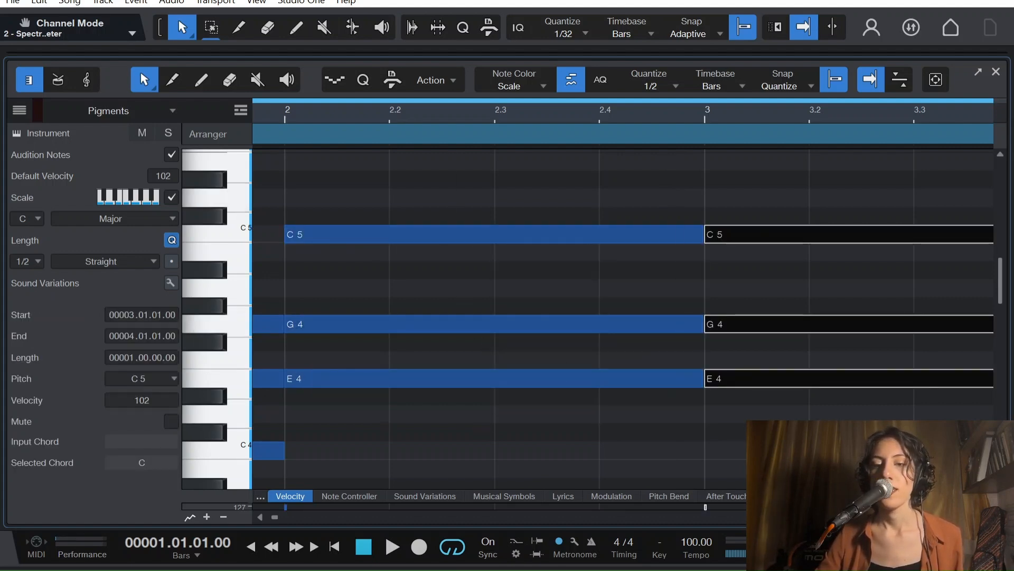
# Step: Raise the E4 note of the bar 3 chord by one octave to E5
pyautogui.hscroll(5, 483, 340)
pyautogui.click(875, 429)
pyautogui.moveTo(875, 420); pyautogui.dragTo(524, 358)
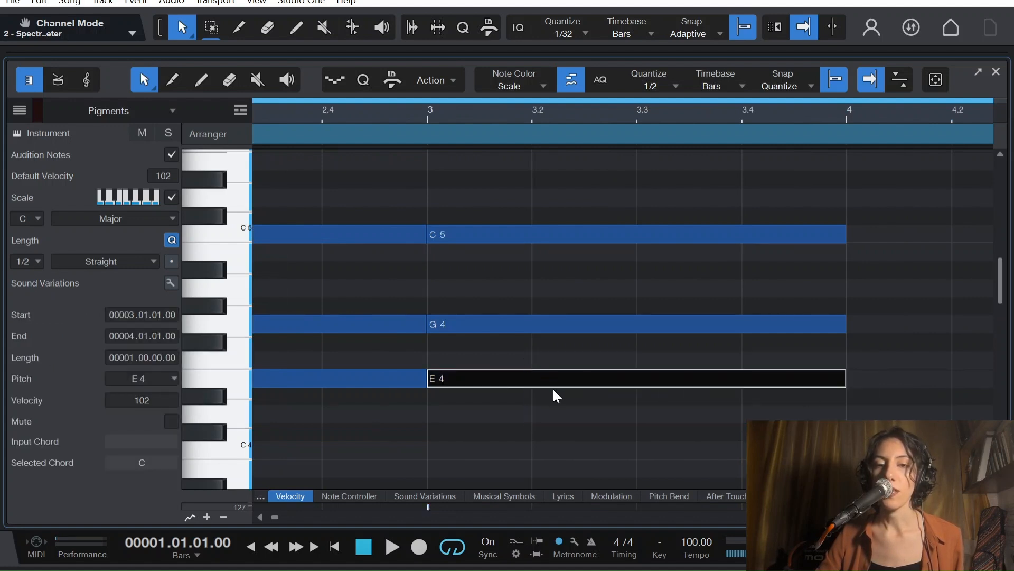
pyautogui.hotkey('shift', 'Up')
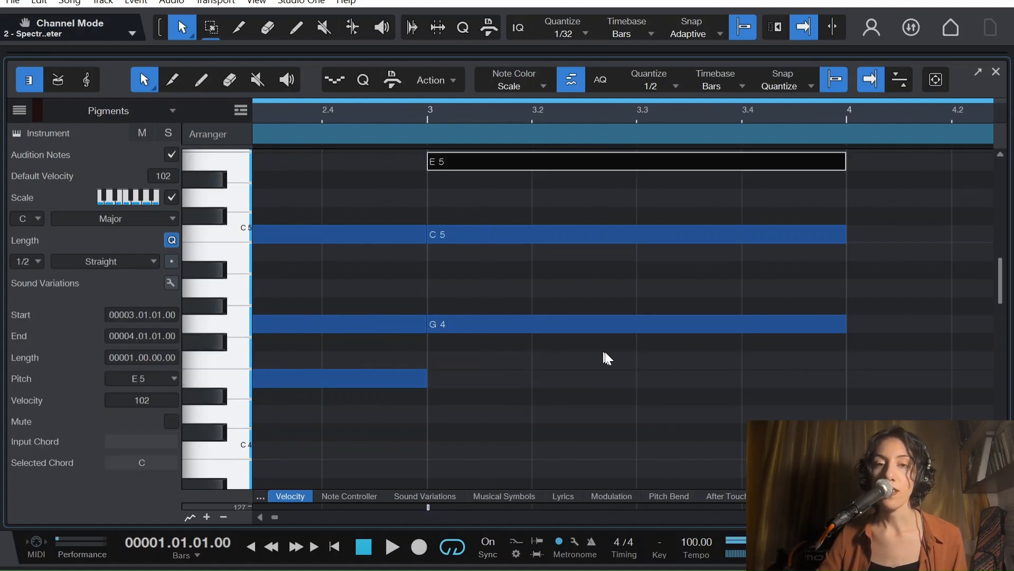
pyautogui.scroll(3, 599, 348)
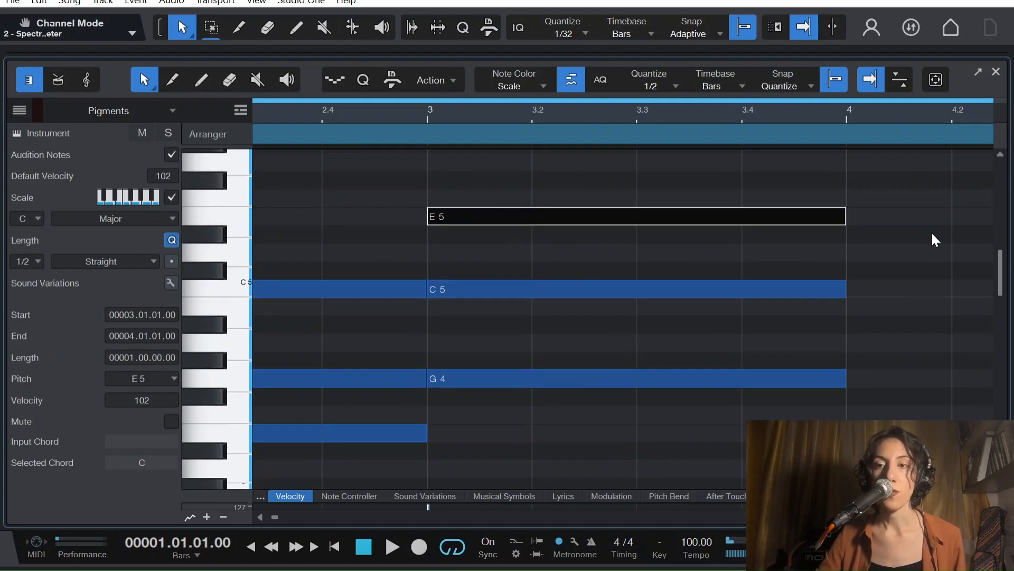
# Step: Compare the root-position C triad in bar 1 with the inversion in bar 2, selecting each chord's notes
pyautogui.hscroll(-12, 263, 514)
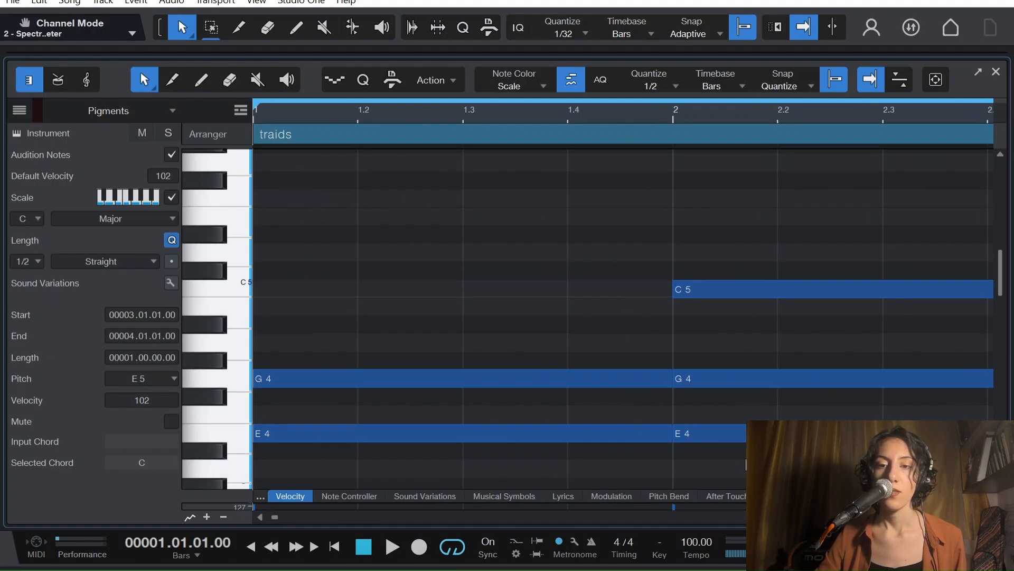
pyautogui.scroll(-8, 482, 343)
pyautogui.click(374, 194)
pyautogui.moveTo(376, 199); pyautogui.dragTo(544, 386)
pyautogui.hscroll(3, 544, 317)
pyautogui.hscroll(7, 662, 363)
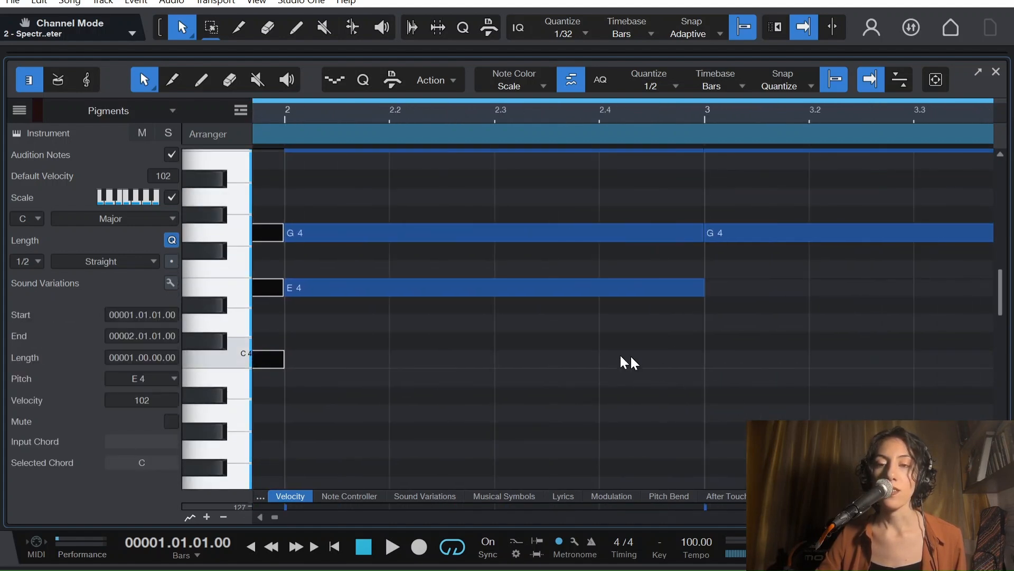
pyautogui.click(553, 345)
pyautogui.scroll(5, 553, 344)
pyautogui.moveTo(508, 180); pyautogui.dragTo(598, 414)
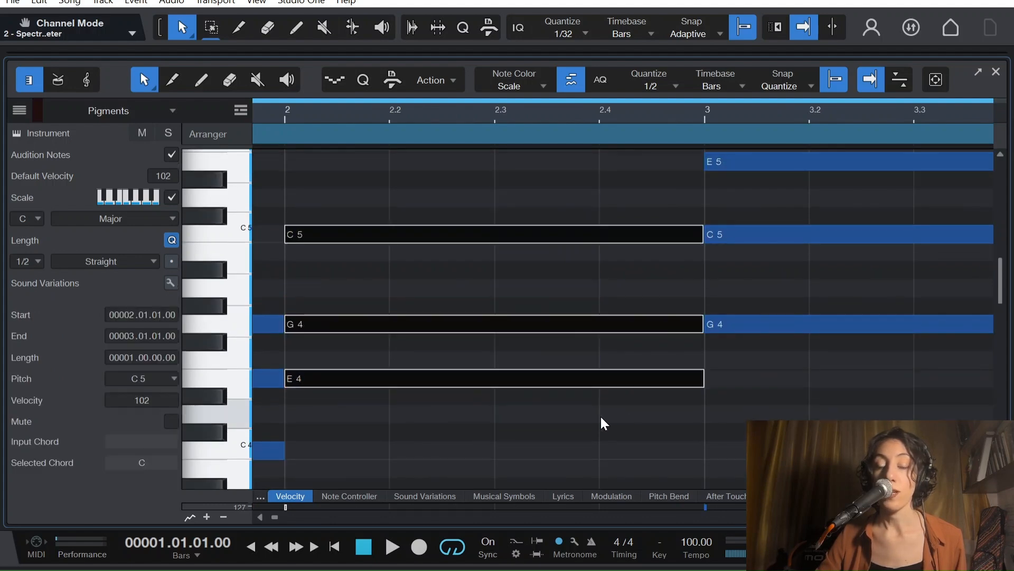
pyautogui.click(804, 385)
# Step: Examine the G4, C5 and E5 notes of the bar 3 chord and the interval between its lower two notes
pyautogui.hscroll(5, 731, 380)
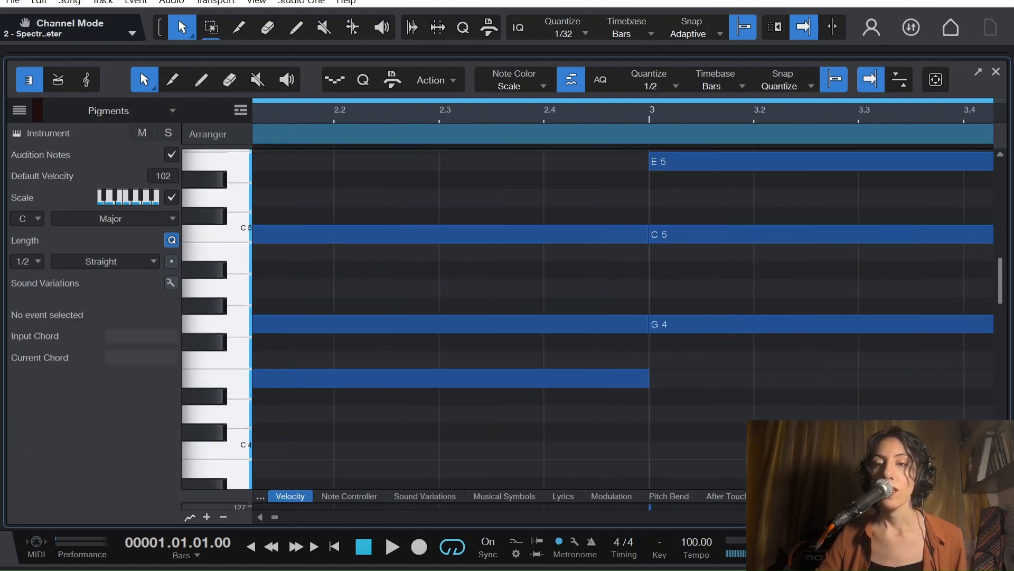
pyautogui.scroll(3, 731, 381)
pyautogui.moveTo(822, 442); pyautogui.dragTo(636, 175)
pyautogui.click(779, 416)
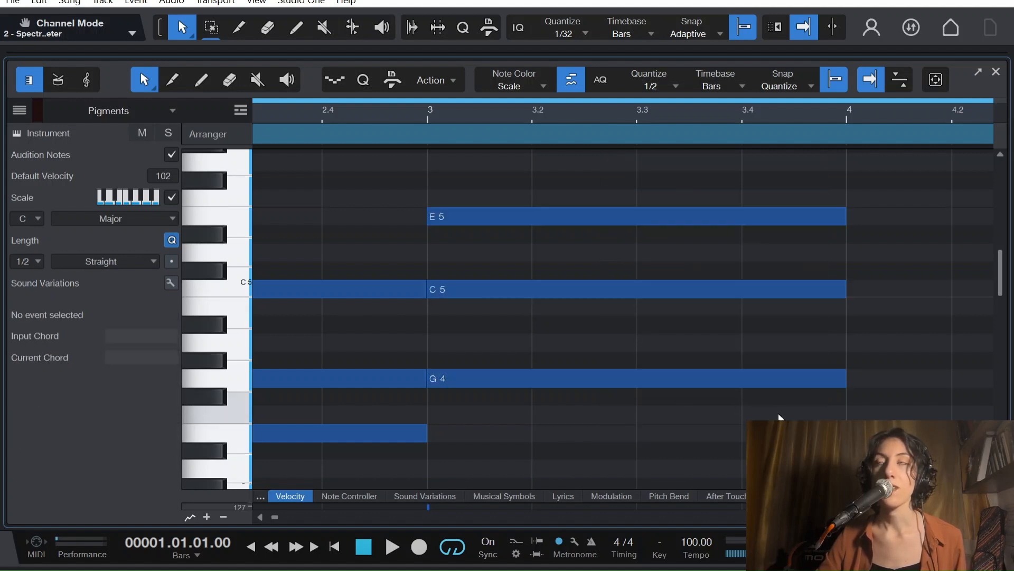
pyautogui.moveTo(848, 404); pyautogui.dragTo(525, 175)
pyautogui.click(472, 211)
pyautogui.moveTo(847, 415); pyautogui.dragTo(710, 333)
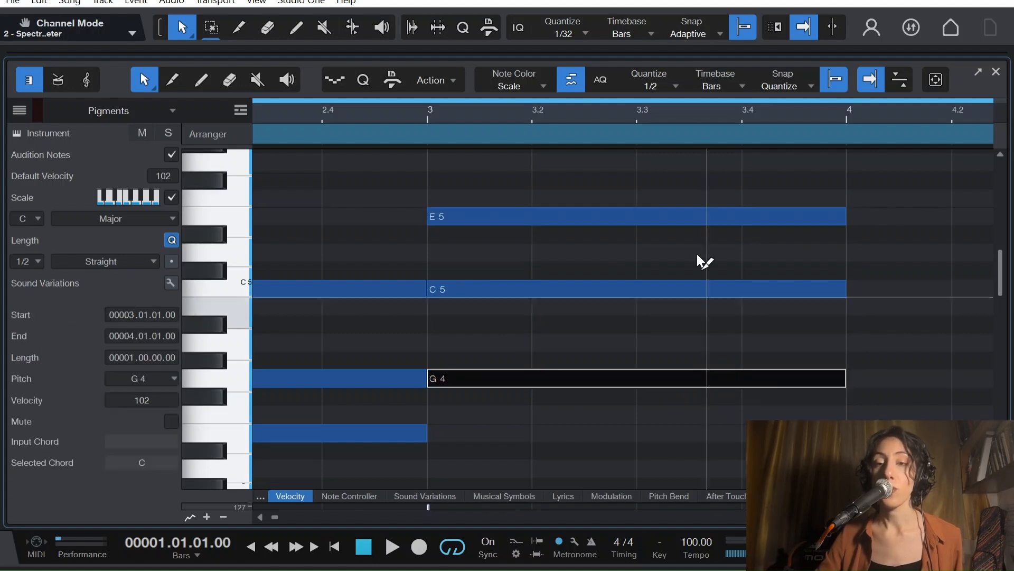
pyautogui.moveTo(668, 178); pyautogui.dragTo(695, 228)
pyautogui.moveTo(919, 433); pyautogui.dragTo(551, 291)
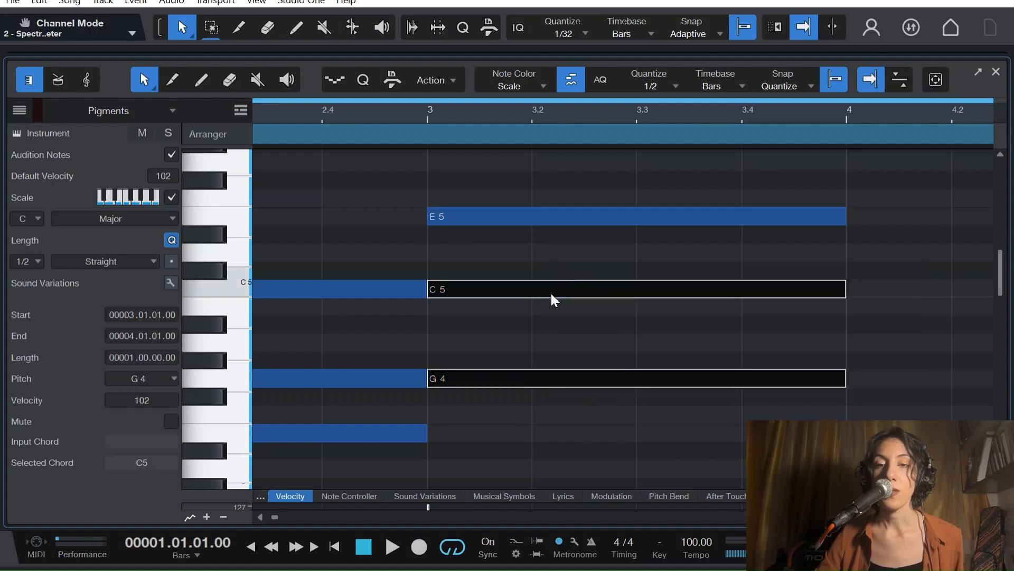
# Step: Return to bar 1 and select the C4, E4 and G4 notes to review the root-position triad
pyautogui.click(263, 518)
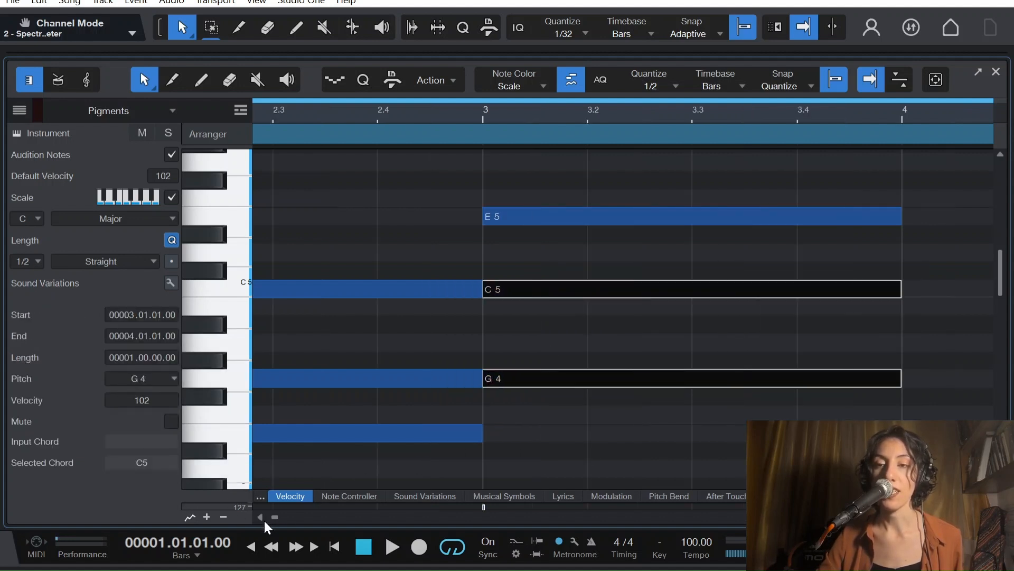
pyautogui.click(265, 520)
pyautogui.click(265, 520)
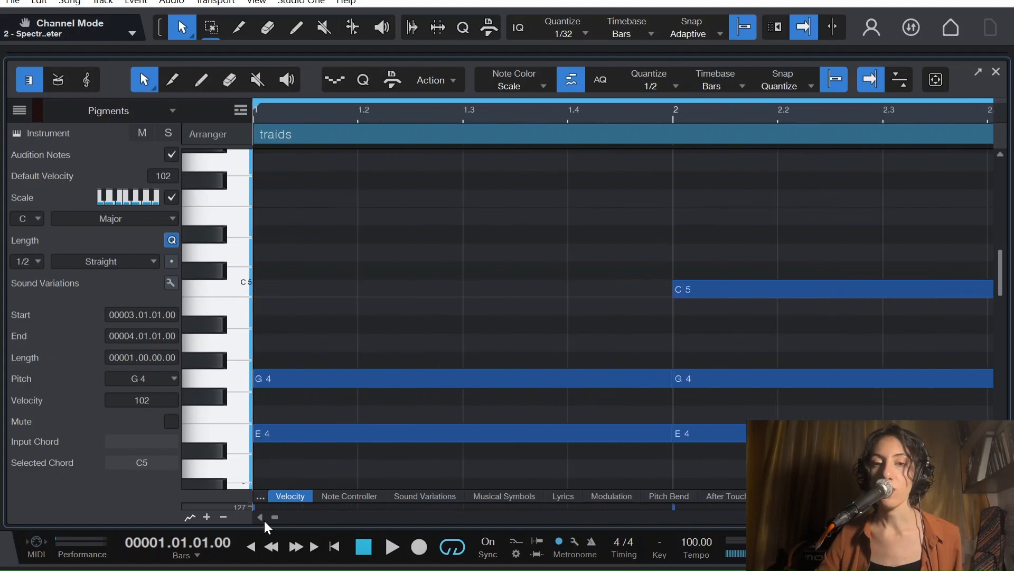
pyautogui.scroll(-5, 459, 307)
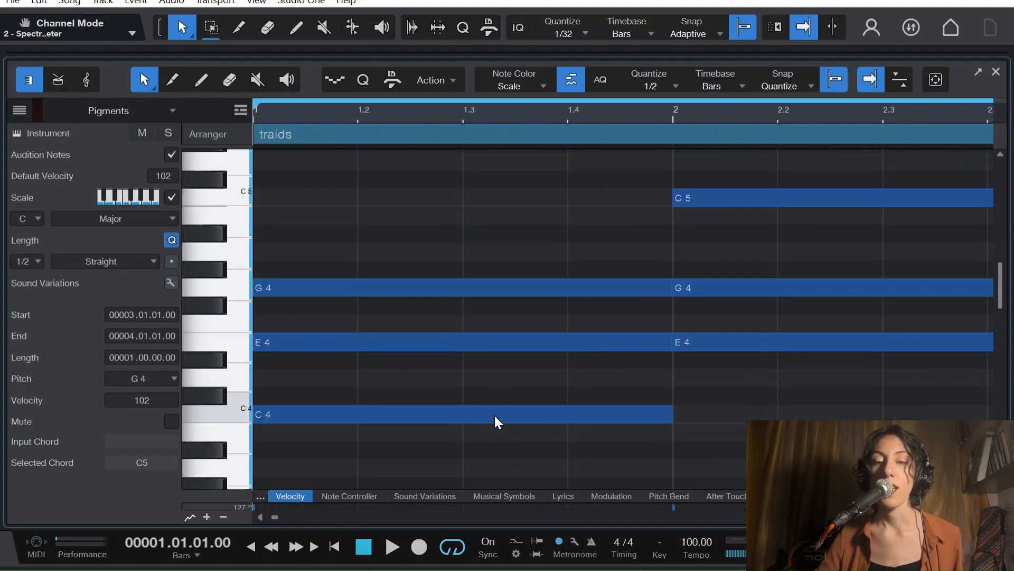
pyautogui.scroll(-3, 544, 413)
pyautogui.scroll(3, 473, 221)
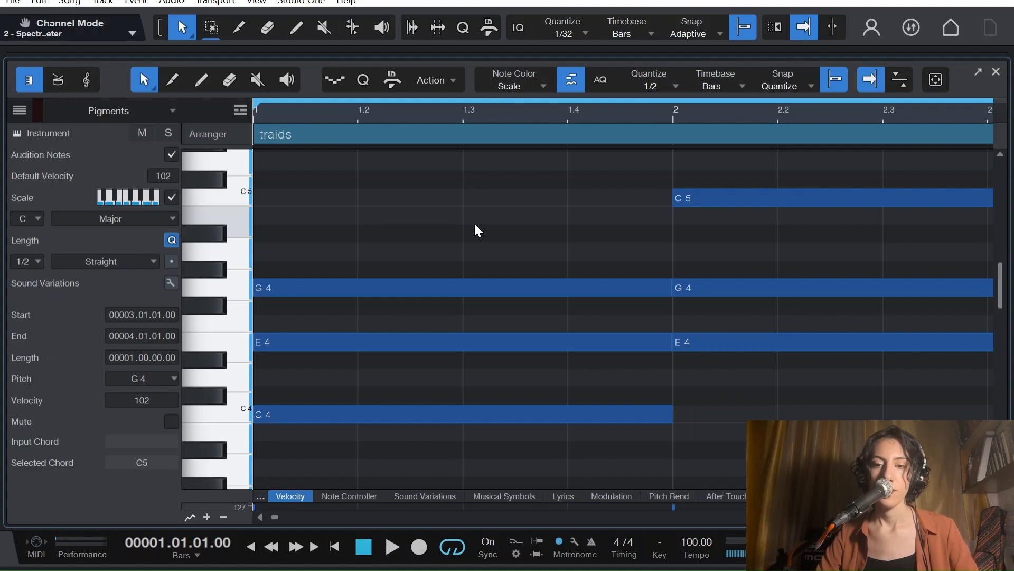
pyautogui.moveTo(432, 206); pyautogui.dragTo(504, 442)
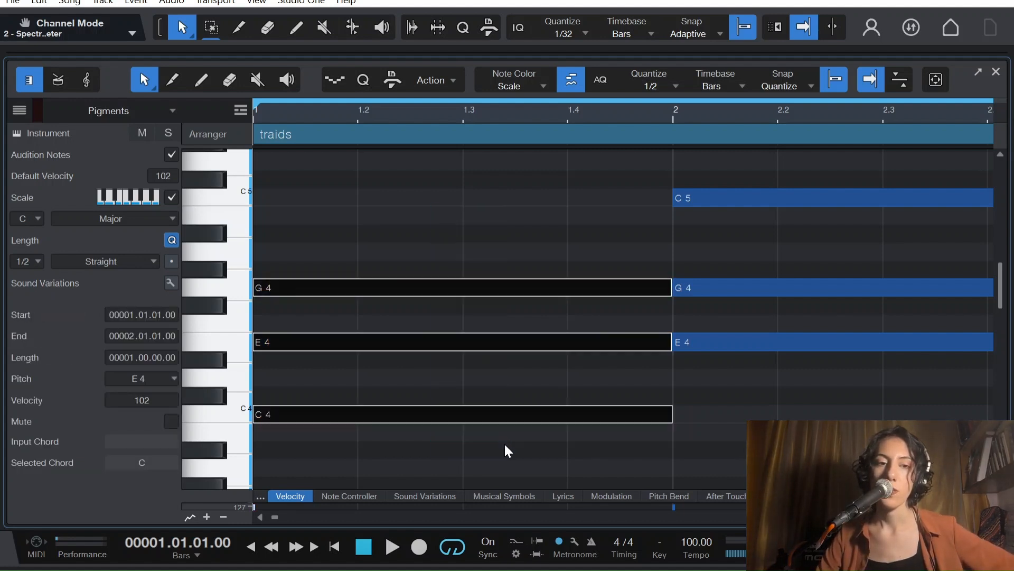
pyautogui.press('Right')
pyautogui.moveTo(322, 206); pyautogui.dragTo(483, 426)
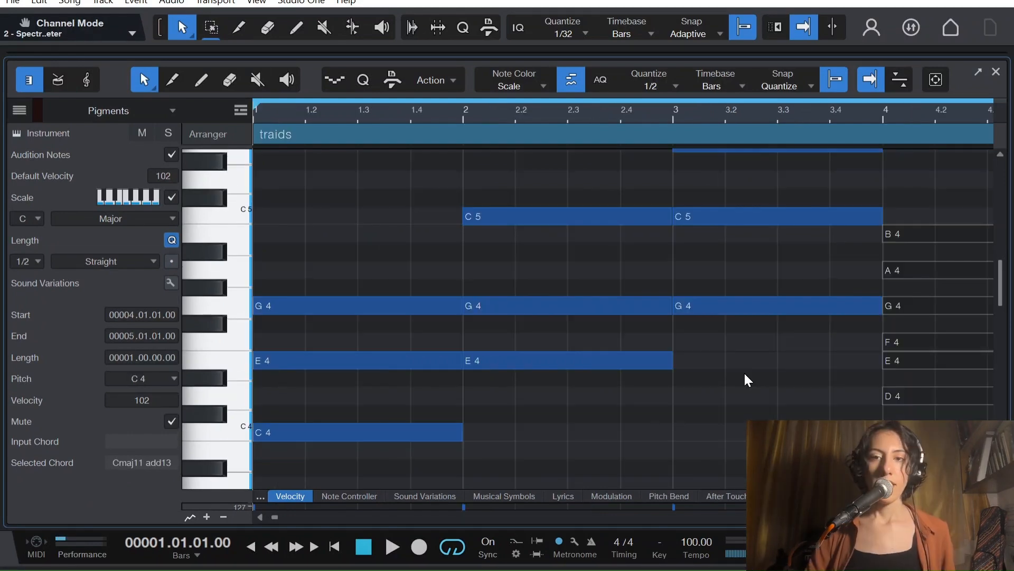
# Step: Play back the C triad and its two inversions from the start of bar 1
pyautogui.scroll(2, 743, 372)
pyautogui.scroll(-2, 744, 372)
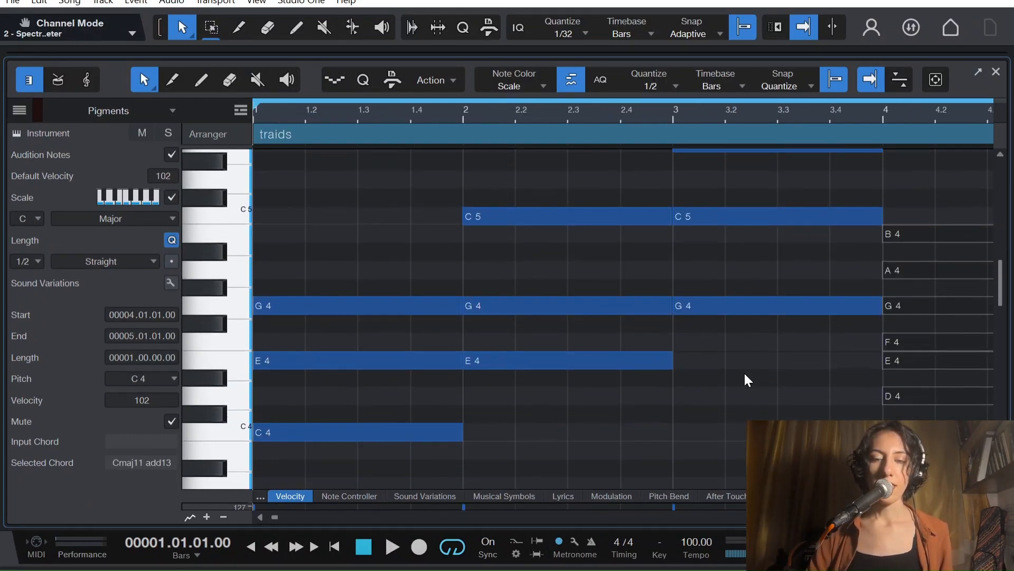
pyautogui.press('space')
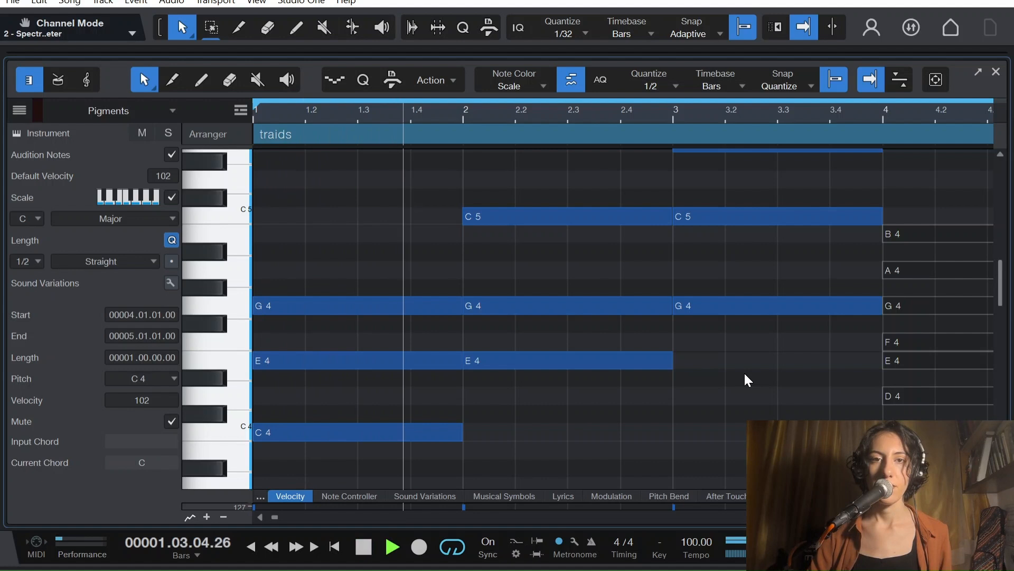
pyautogui.scroll(2, 747, 379)
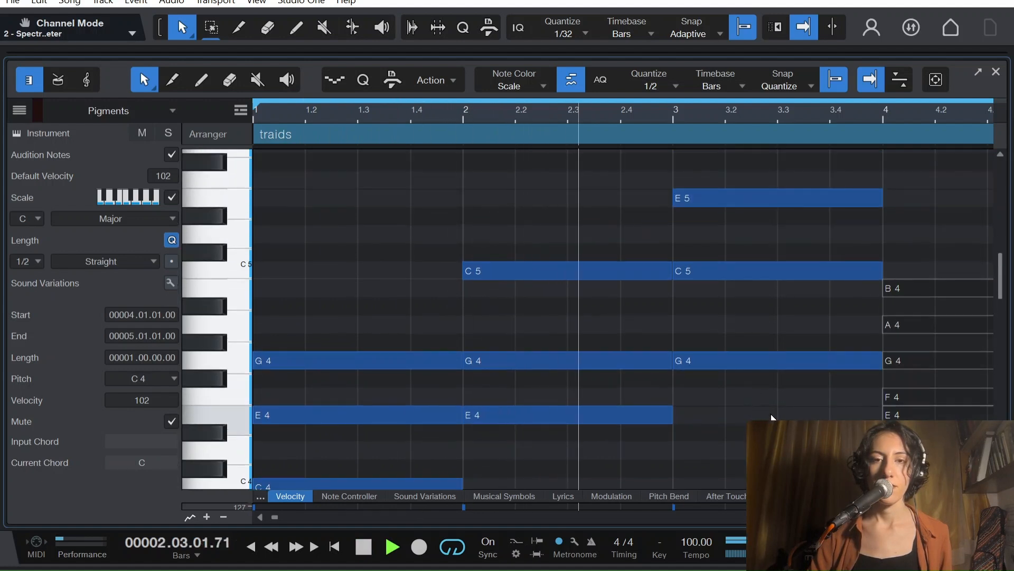
pyautogui.scroll(2, 771, 417)
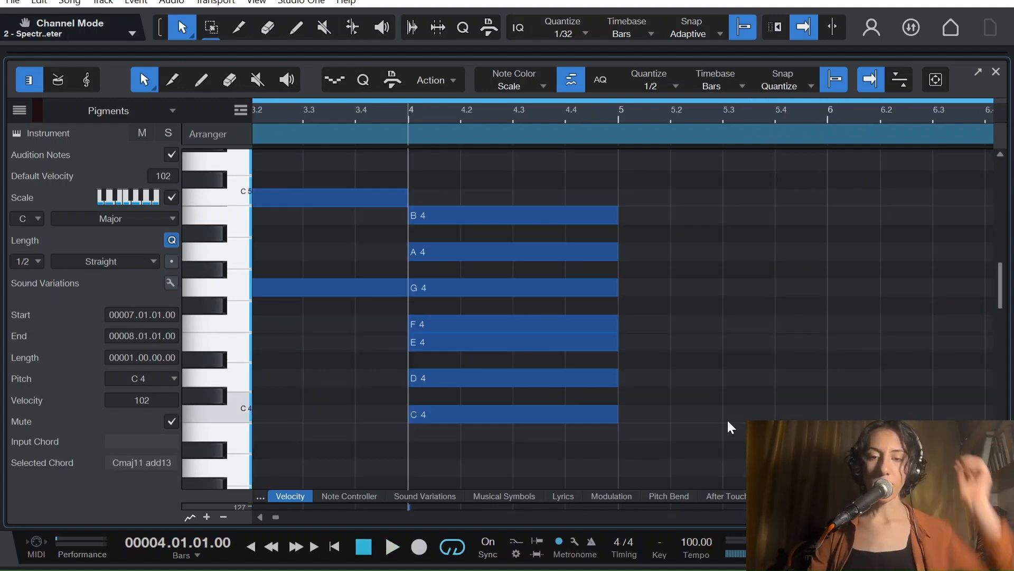
# Step: Delete the D4, F4, A4 and B4 notes in bar 4, keeping only C4, E4 and G4
pyautogui.click(265, 512)
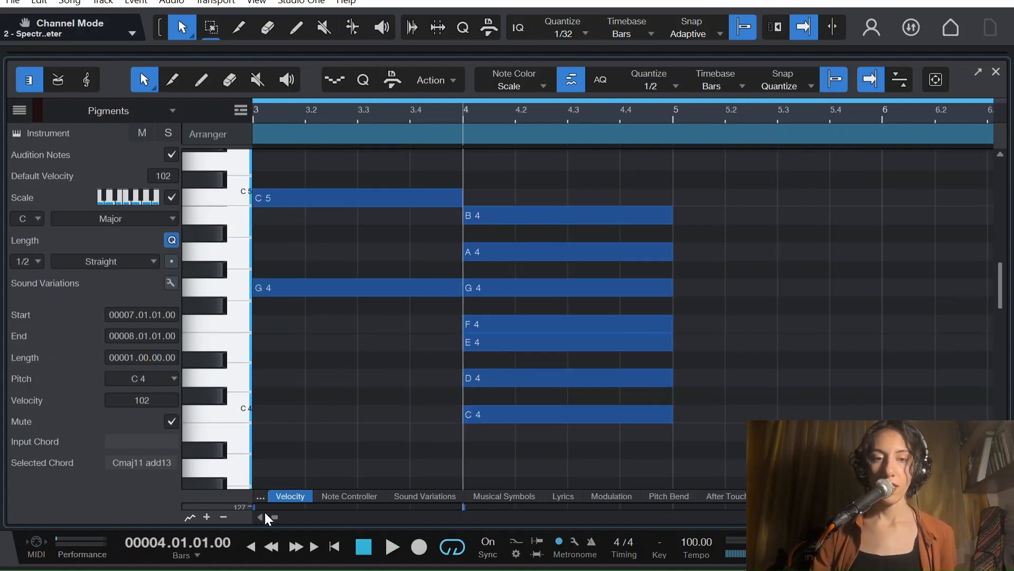
pyautogui.scroll(-2, 835, 372)
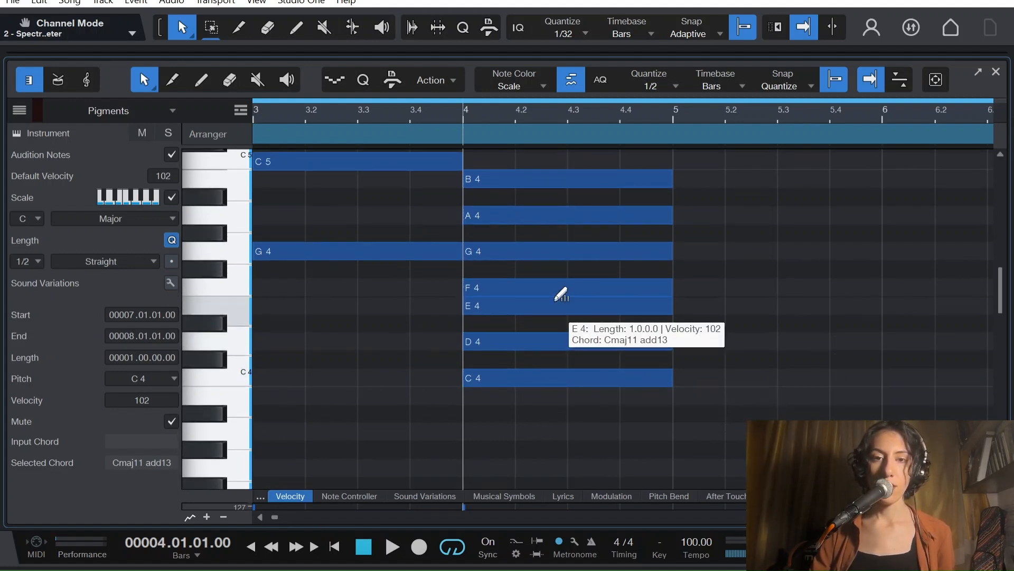
pyautogui.click(153, 86)
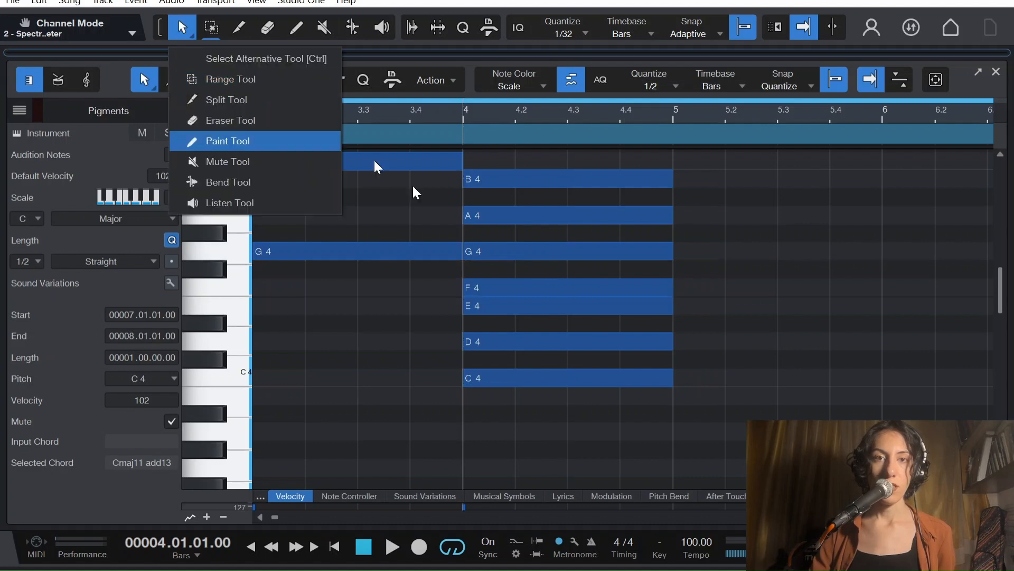
pyautogui.click(748, 344)
pyautogui.click(610, 307)
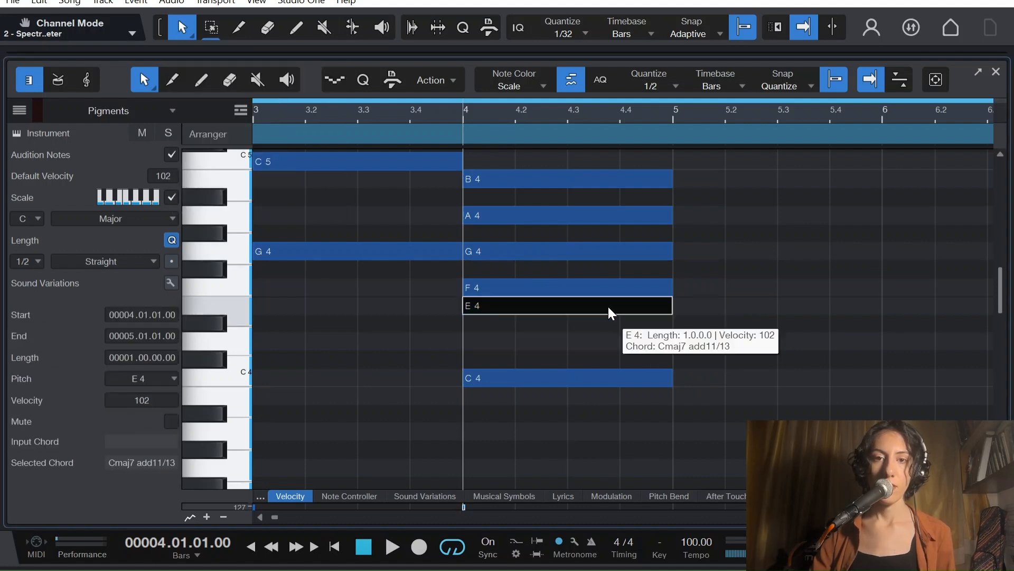
pyautogui.press('Right')
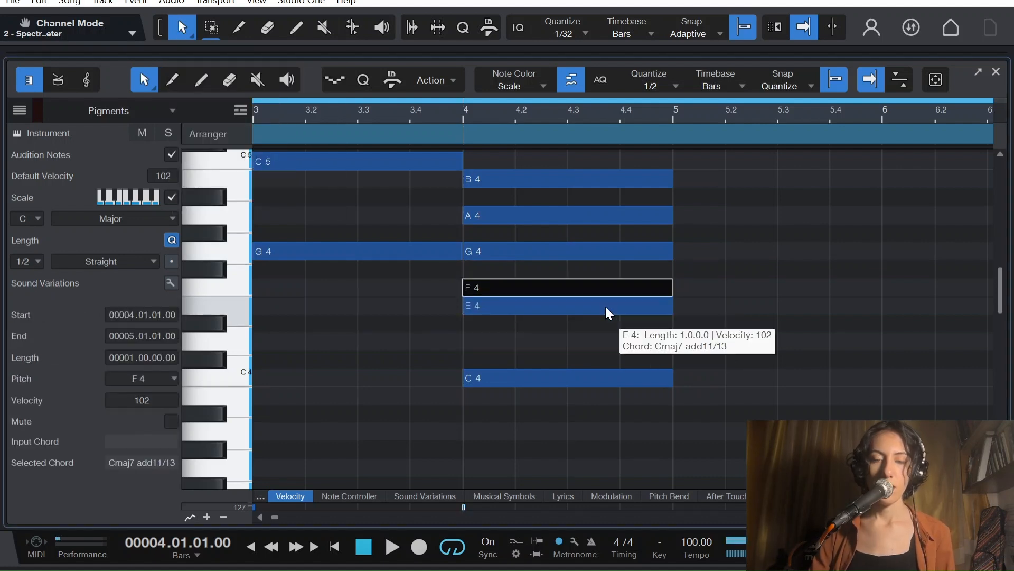
pyautogui.press('Delete')
pyautogui.press('Right')
pyautogui.press('Delete')
pyautogui.press('Delete')
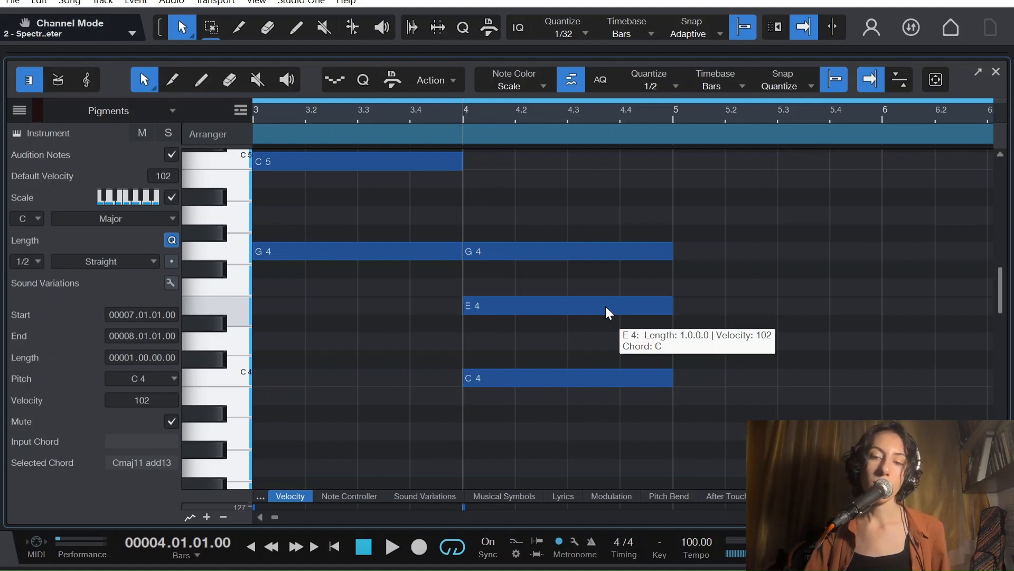
# Step: Lower the bar 4 E4 by a semitone to D#4 and select all three notes to check the C minor triad
pyautogui.moveTo(701, 341); pyautogui.dragTo(562, 306)
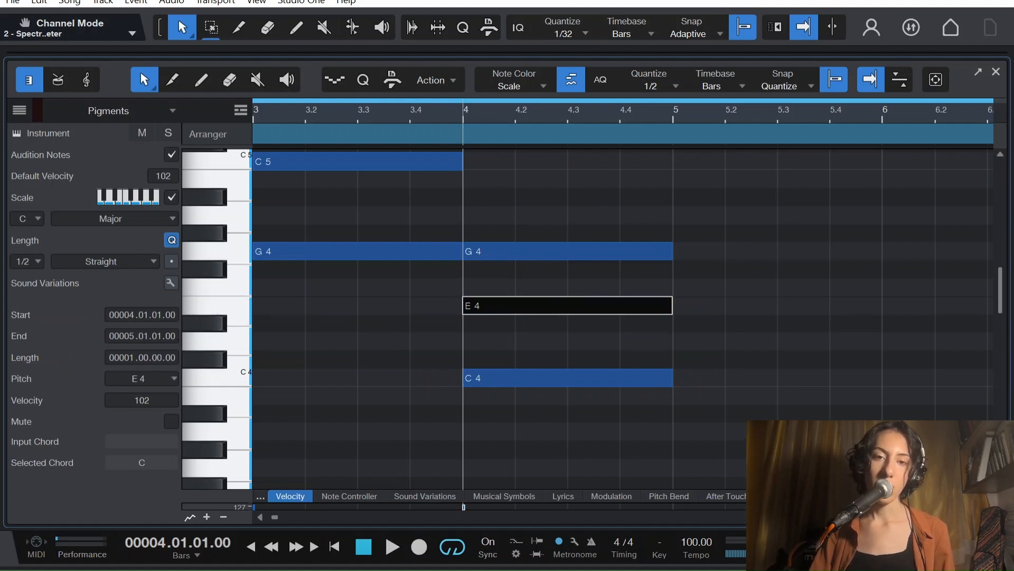
pyautogui.press('Down')
pyautogui.click(815, 290)
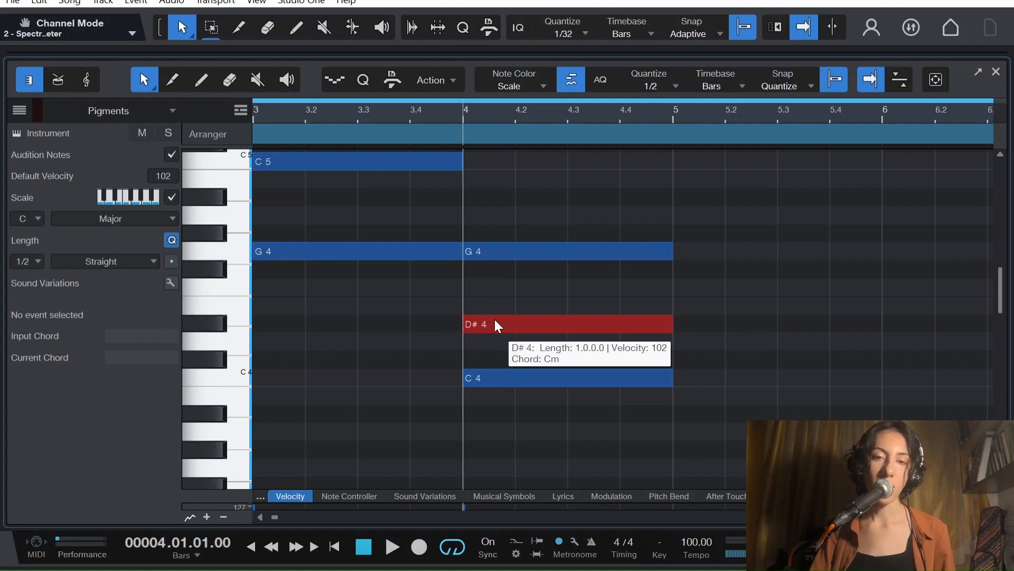
pyautogui.moveTo(714, 404); pyautogui.dragTo(538, 191)
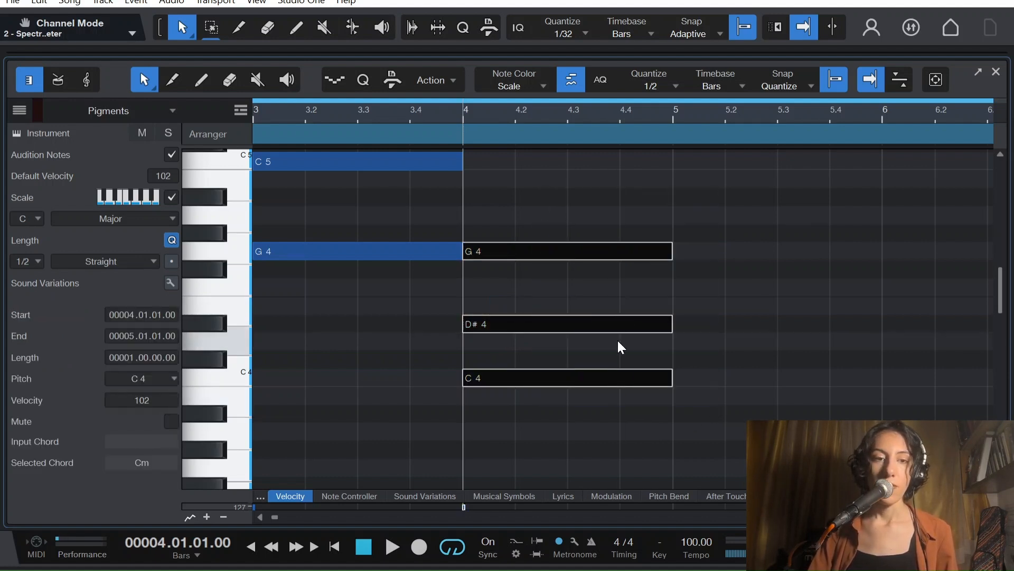
pyautogui.moveTo(708, 440); pyautogui.dragTo(483, 198)
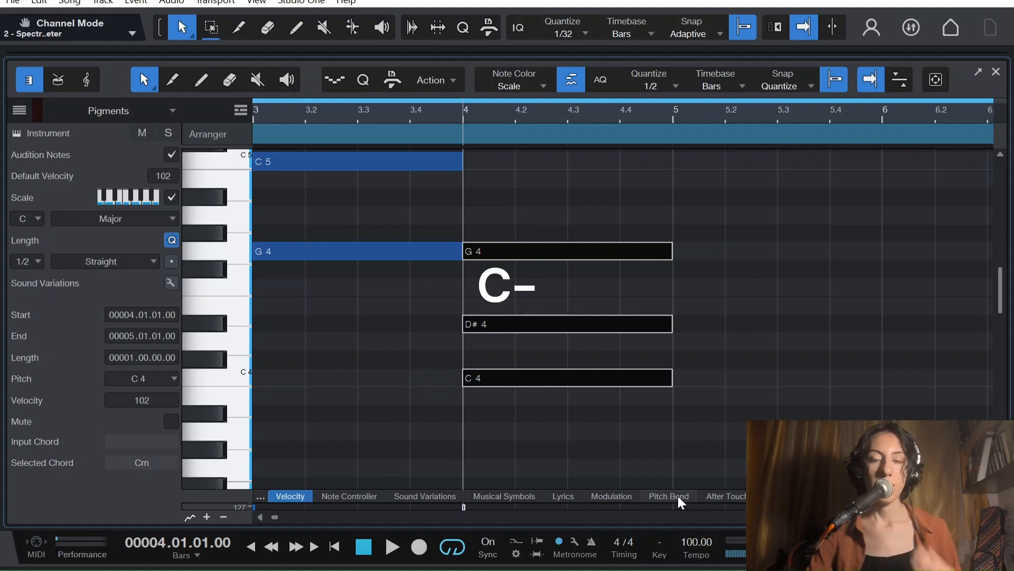
# Step: Duplicate the bar 4 C minor triad into bar 5 and raise the copy's C4 an octave to C5
pyautogui.click(710, 409)
pyautogui.moveTo(696, 453); pyautogui.dragTo(598, 228)
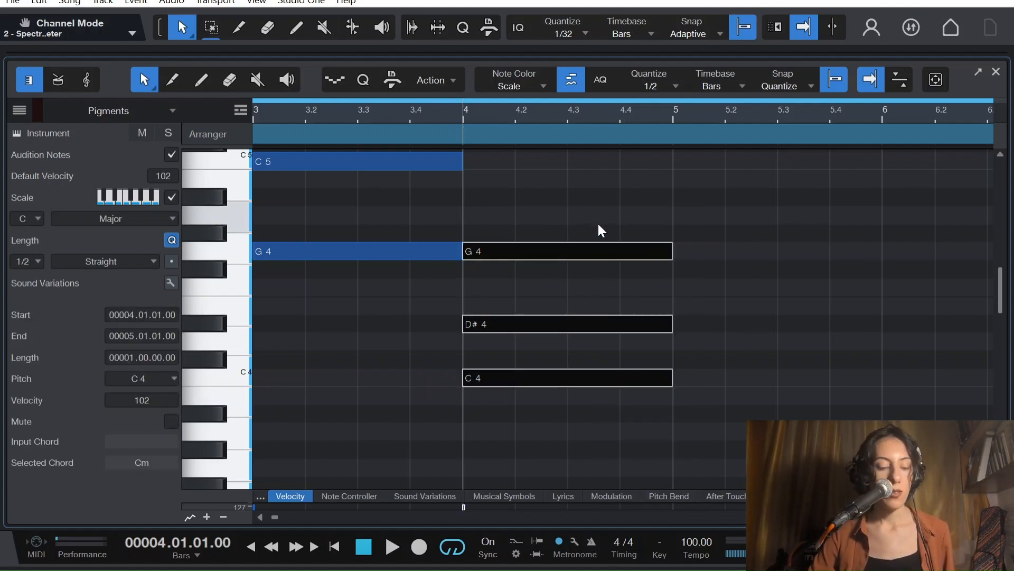
pyautogui.press('d')
pyautogui.moveTo(956, 417); pyautogui.dragTo(766, 346)
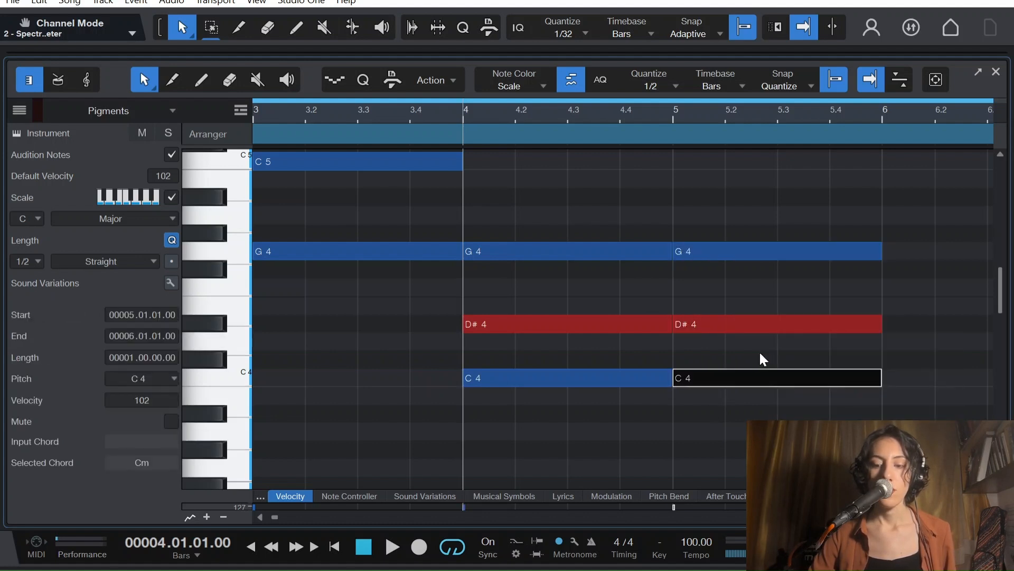
pyautogui.hotkey('shift', 'Up')
pyautogui.scroll(2, 886, 416)
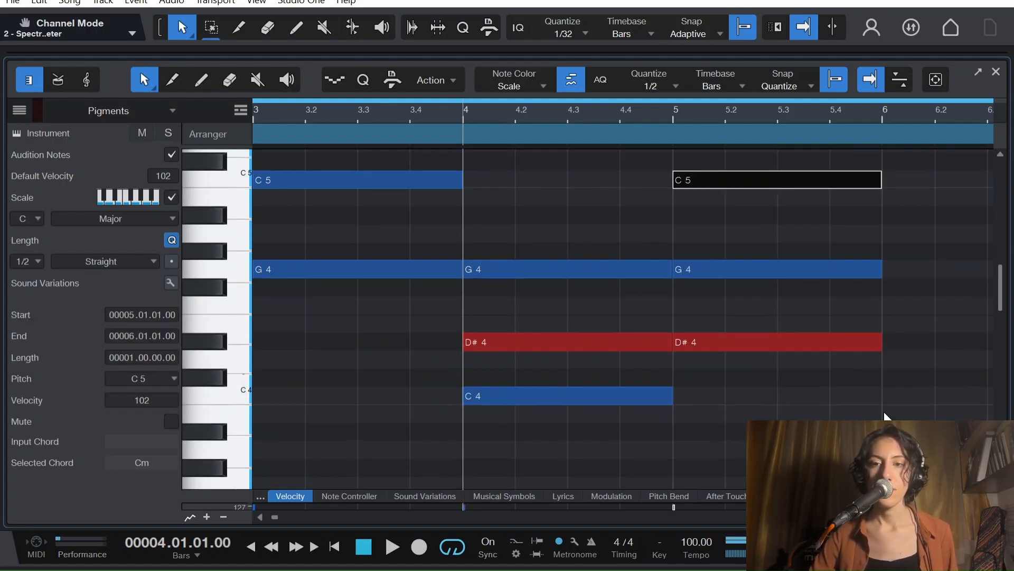
# Step: Duplicate the bar 5 chord into bar 6 with its D#4 raised an octave to D#5, and play back the C minor chords
pyautogui.hscroll(4, 623, 317)
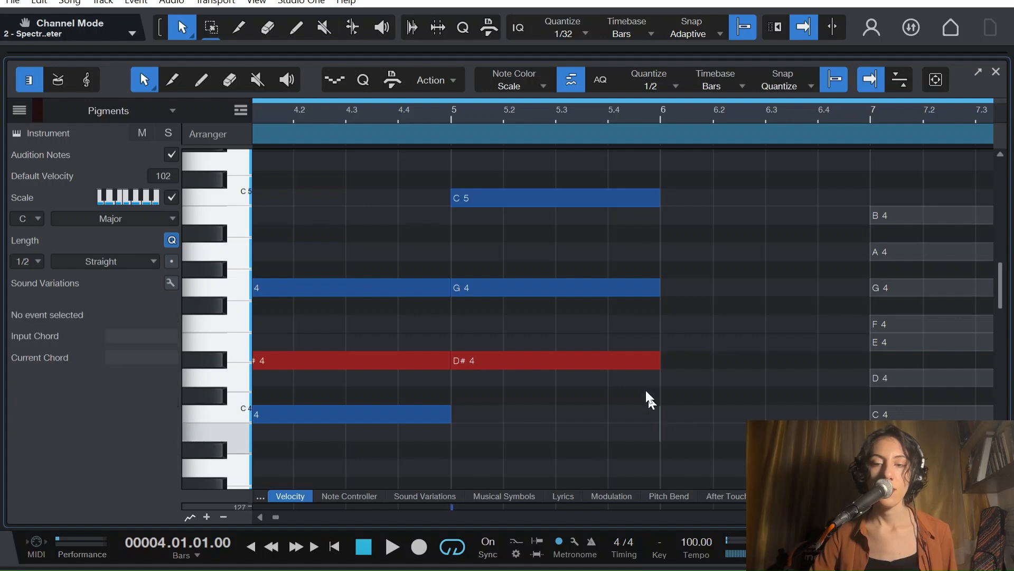
pyautogui.moveTo(659, 440); pyautogui.dragTo(576, 193)
pyautogui.press('d')
pyautogui.moveTo(837, 418); pyautogui.dragTo(783, 340)
pyautogui.hotkey('shift', 'Up')
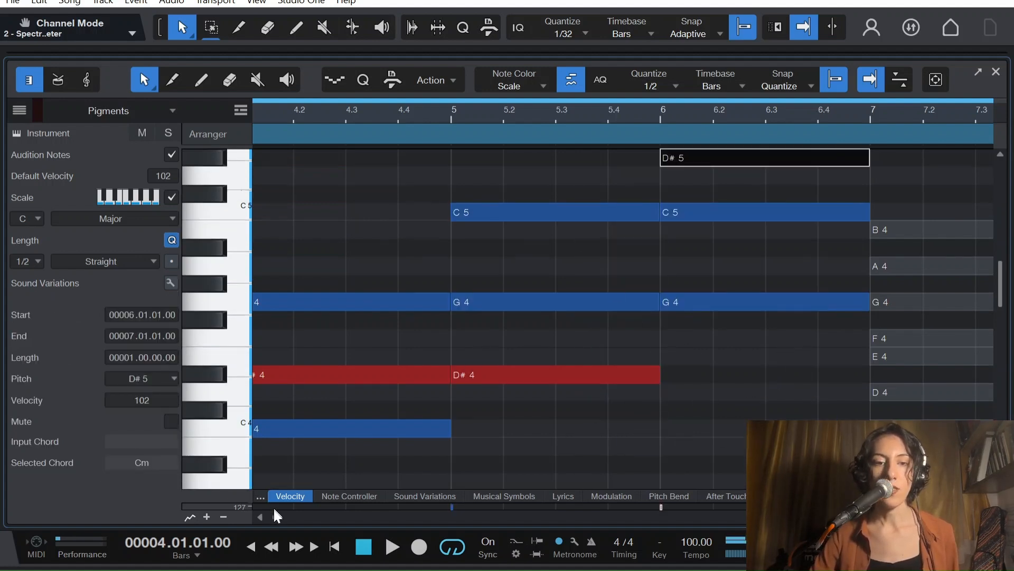
pyautogui.click(258, 517)
pyautogui.press('space')
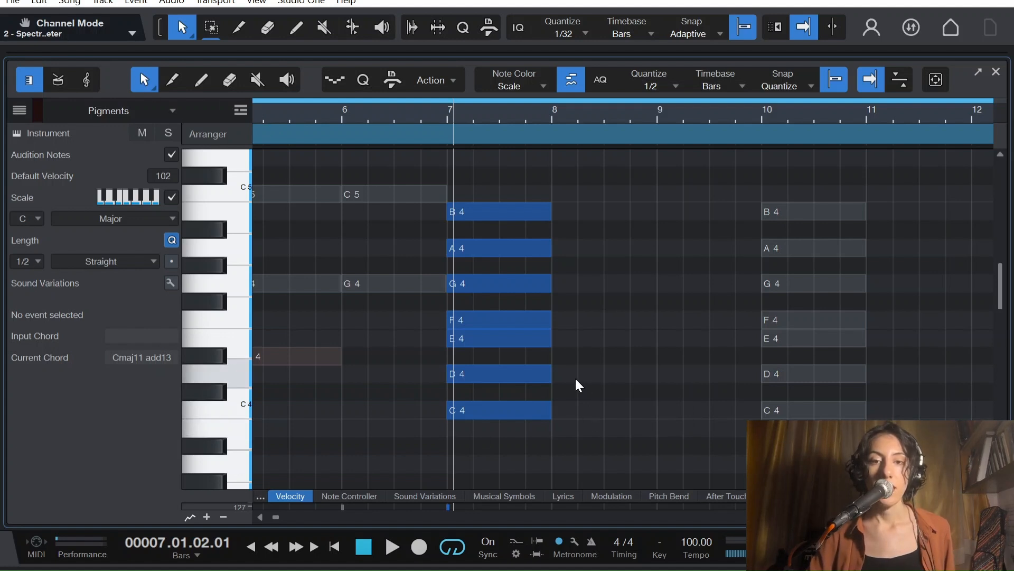
# Step: Delete the D4, F4, A4 and B4 notes in bar 7, keeping only C4, E4 and G4
pyautogui.click(505, 373)
pyautogui.press('Delete')
pyautogui.moveTo(565, 316); pyautogui.dragTo(524, 311)
pyautogui.press('Delete')
pyautogui.click(517, 244)
pyautogui.press('Delete')
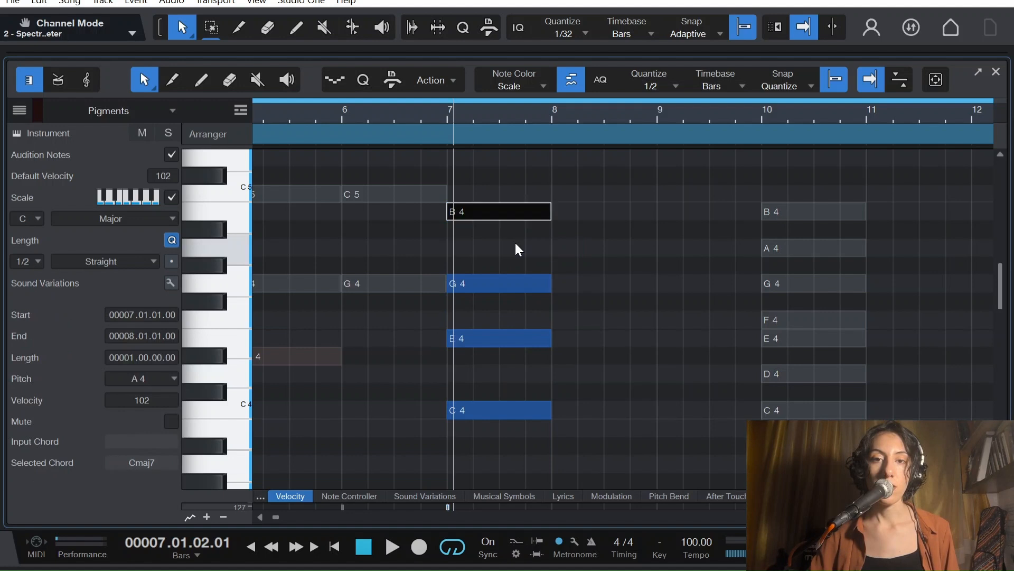
pyautogui.click(518, 207)
pyautogui.press('Delete')
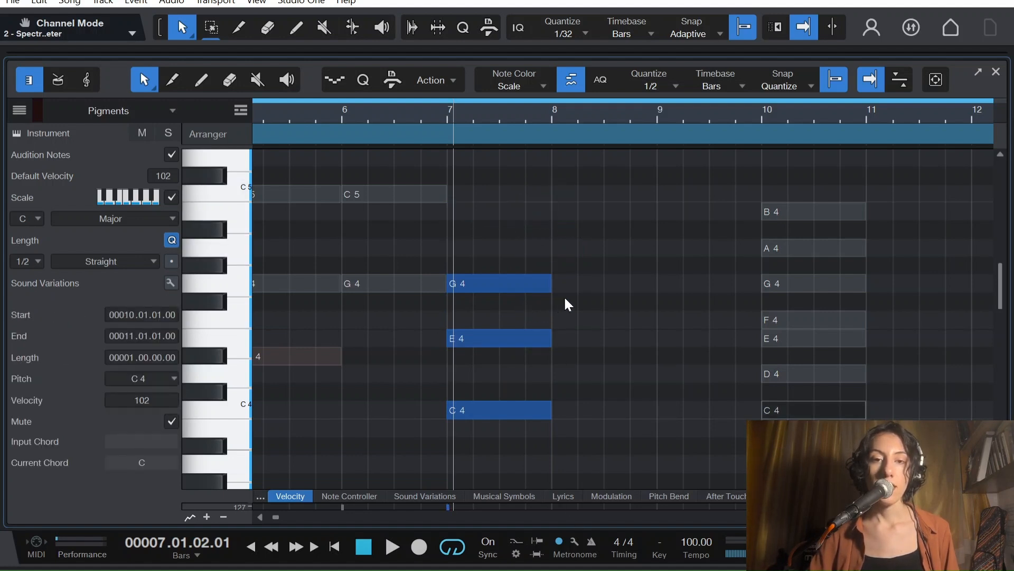
# Step: Lower E4 to D#4 and G4 to F#4 in bar 7 to form a C diminished triad
pyautogui.click(480, 338)
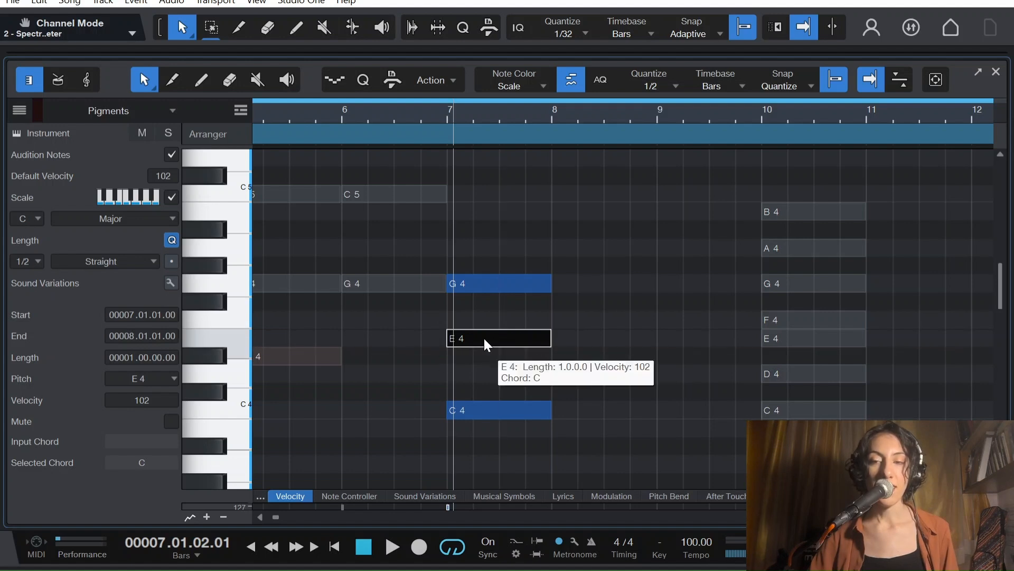
pyautogui.hotkey('alt', 'Down')
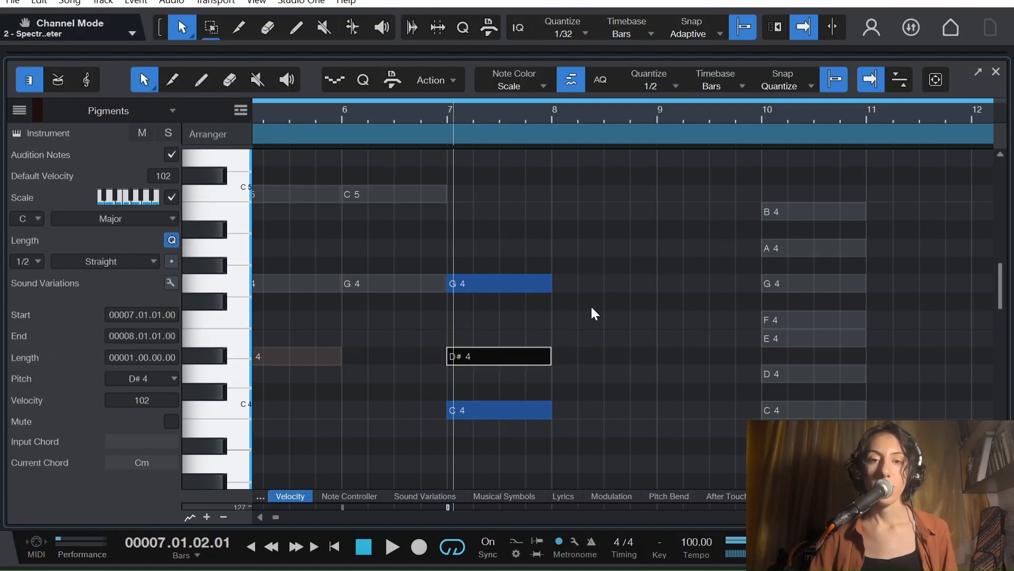
pyautogui.click(539, 284)
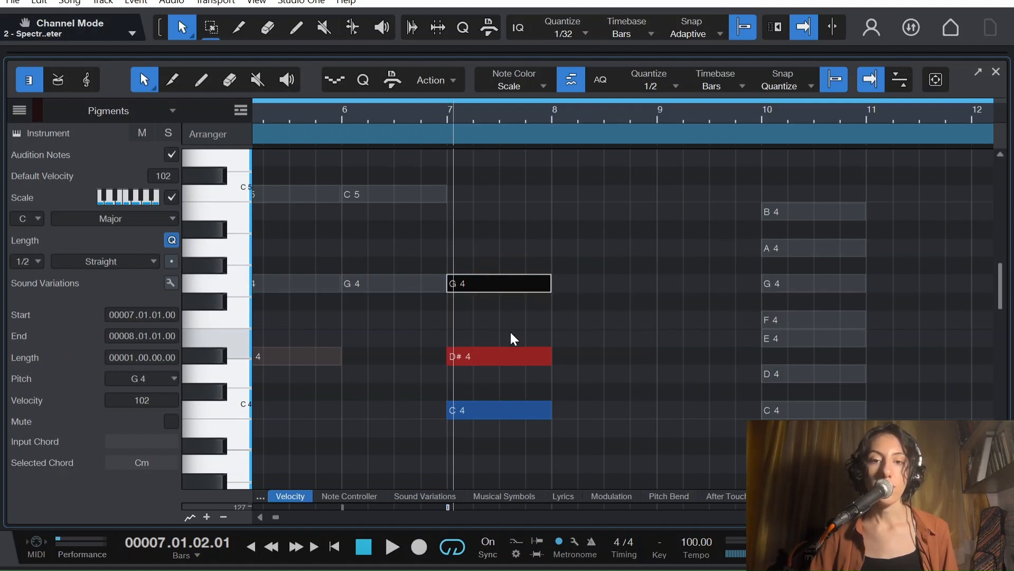
pyautogui.hotkey('alt', 'Down')
pyautogui.moveTo(544, 468); pyautogui.dragTo(560, 383)
pyautogui.click(613, 400)
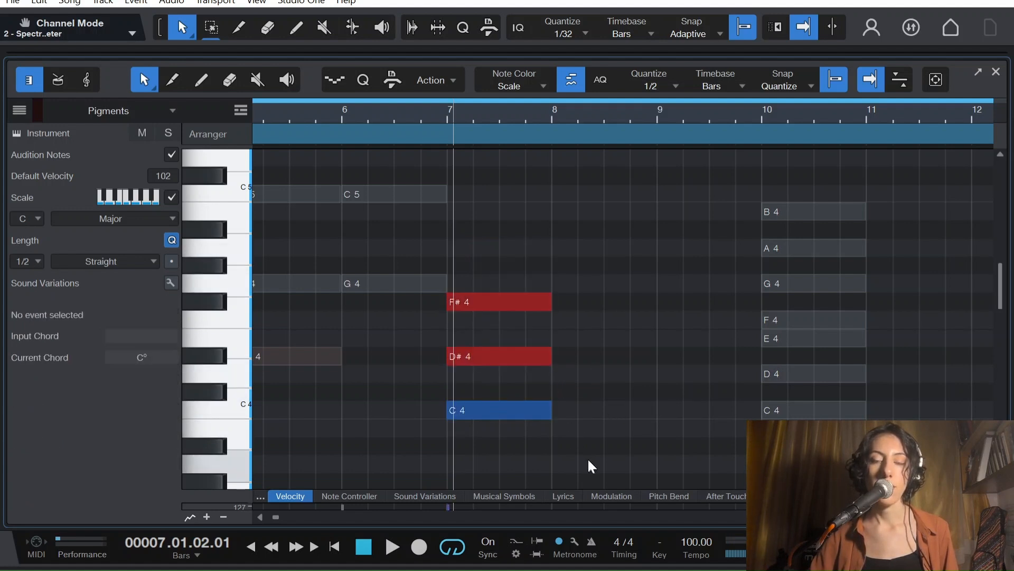
# Step: Duplicate the C diminished triad into bars 8 and 9, raising C4 to C5 for bar 8 and D#4 to D#5 for bar 9
pyautogui.moveTo(568, 446); pyautogui.dragTo(486, 259)
pyautogui.press('d')
pyautogui.click(699, 429)
pyautogui.moveTo(600, 404); pyautogui.dragTo(594, 191)
pyautogui.press('d')
pyautogui.moveTo(737, 422); pyautogui.dragTo(682, 363)
pyautogui.hotkey('shift', 'Up')
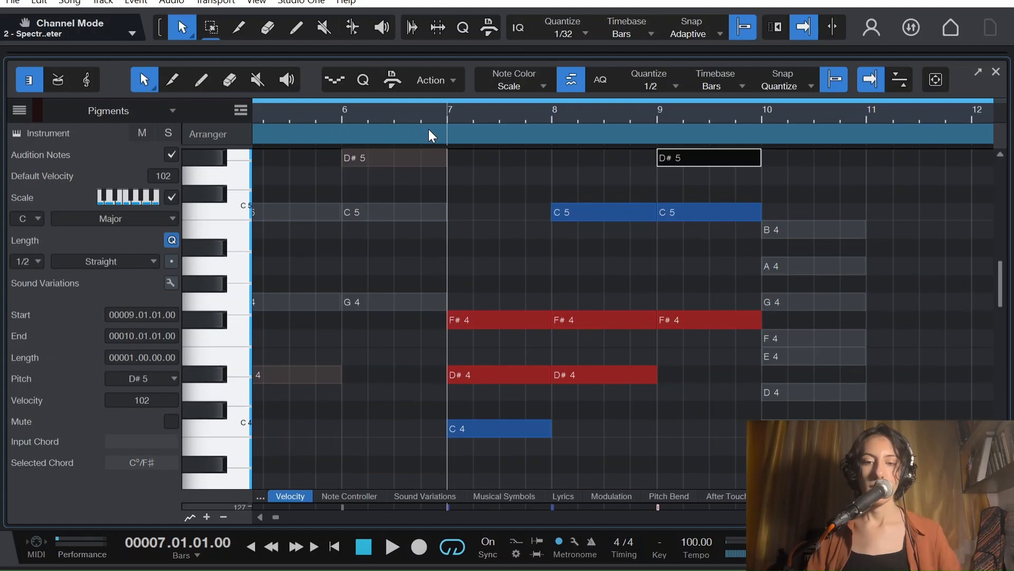
# Step: Play back the C diminished triad and its inversions from the start of bar 7
pyautogui.press('space')
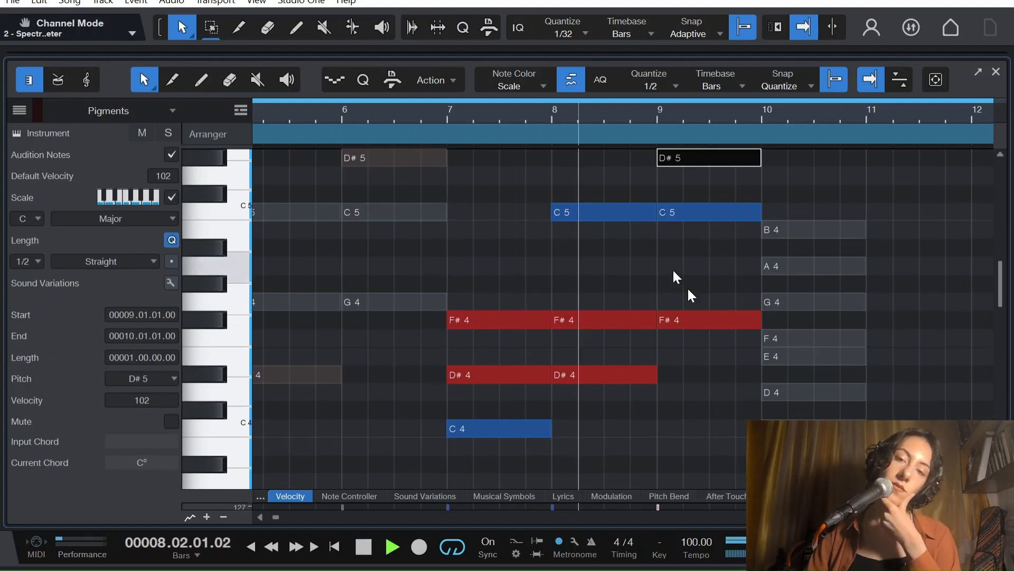
pyautogui.scroll(4, 843, 414)
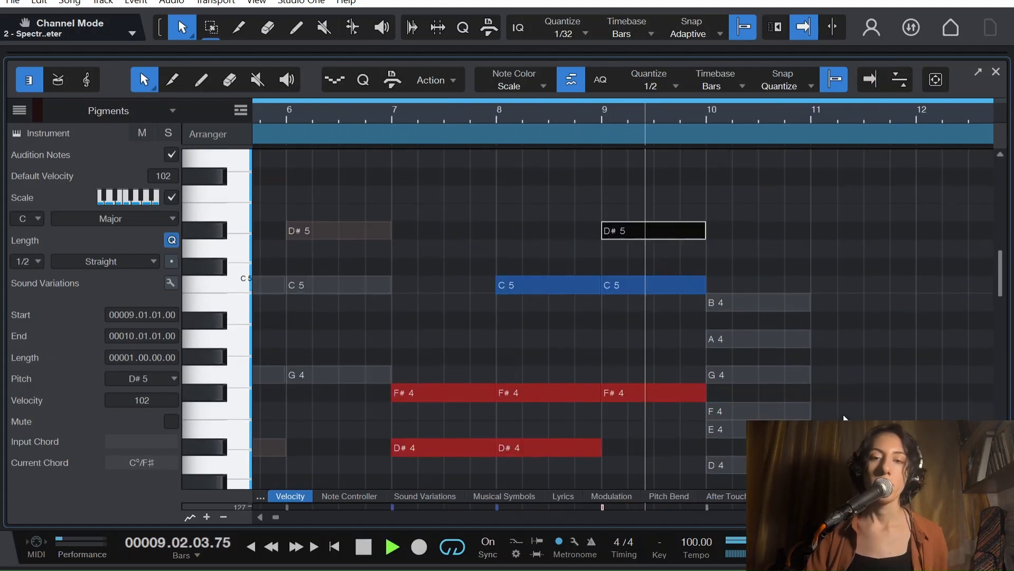
pyautogui.press('space')
# Step: Select the three bar 7 notes and check the chord identified for the root-position triad
pyautogui.scroll(-5, 848, 394)
pyautogui.moveTo(681, 438); pyautogui.dragTo(441, 89)
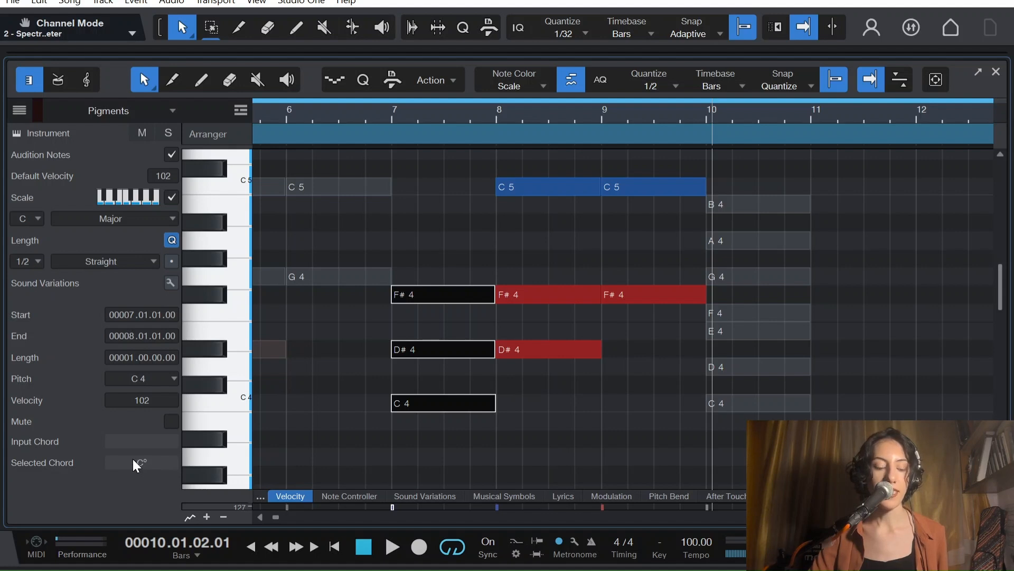
pyautogui.click(493, 448)
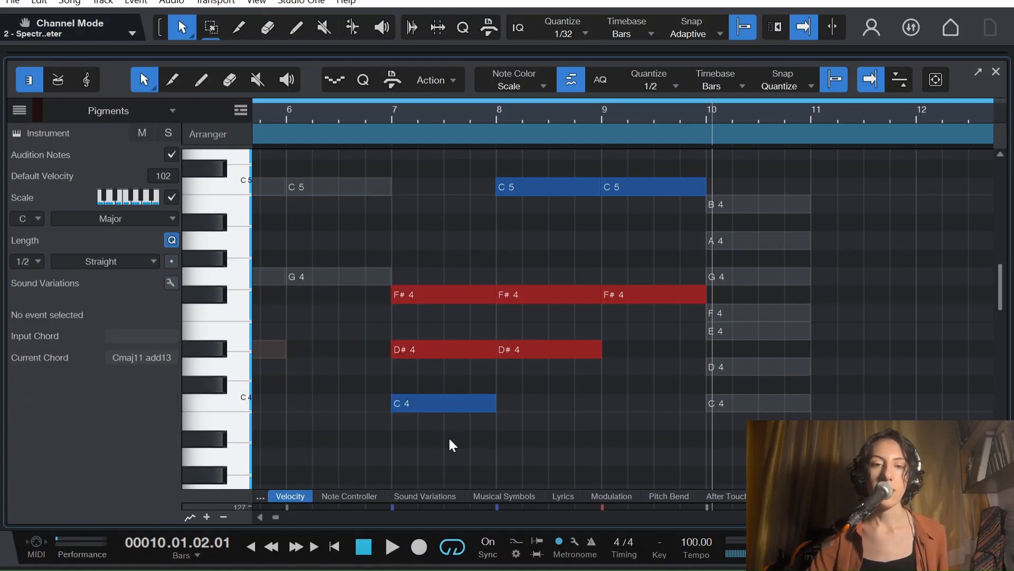
pyautogui.click(427, 400)
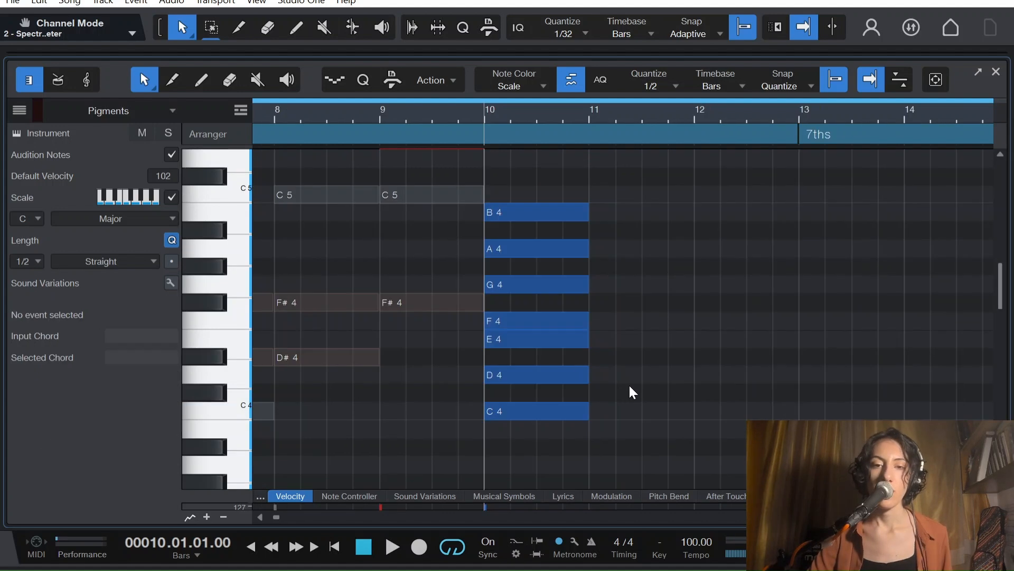
# Step: Delete the D4, F4, A4 and B4 notes in bar 10, keeping only C4, E4 and G4
pyautogui.moveTo(565, 373); pyautogui.dragTo(564, 371)
pyautogui.press('Delete')
pyautogui.moveTo(641, 326); pyautogui.dragTo(567, 313)
pyautogui.press('Delete')
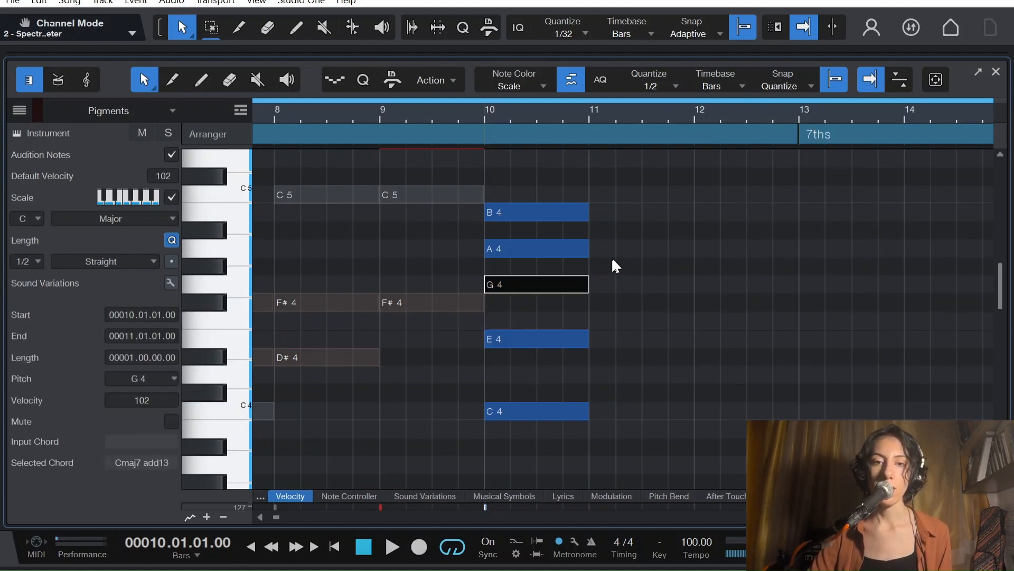
pyautogui.moveTo(613, 256); pyautogui.dragTo(570, 246)
pyautogui.press('Delete')
pyautogui.press('Delete')
# Step: Raise the bar 10 G4 by a semitone to G#4 and play back the resulting C augmented triad
pyautogui.scroll(-1, 620, 322)
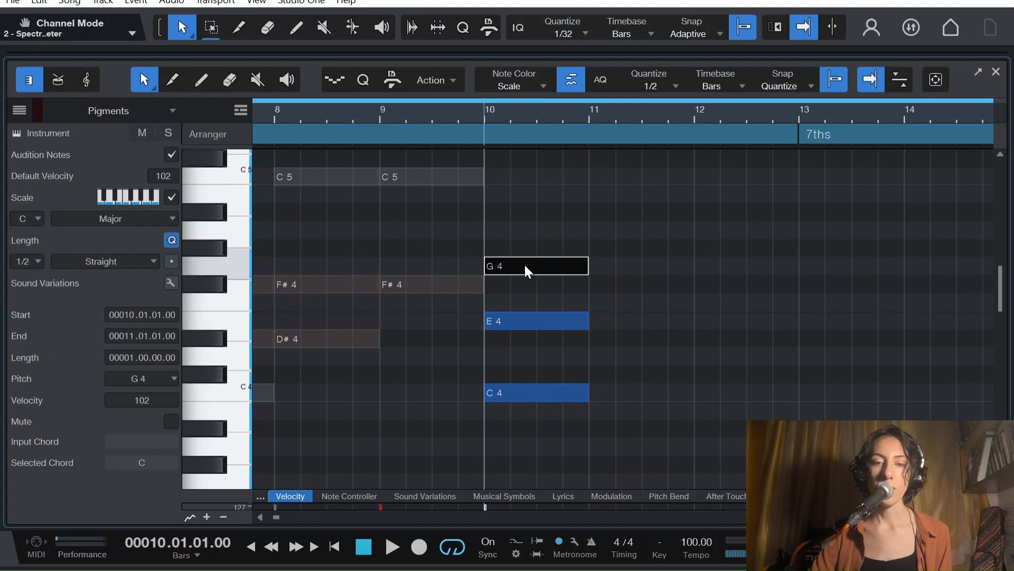
pyautogui.moveTo(537, 220); pyautogui.dragTo(608, 276)
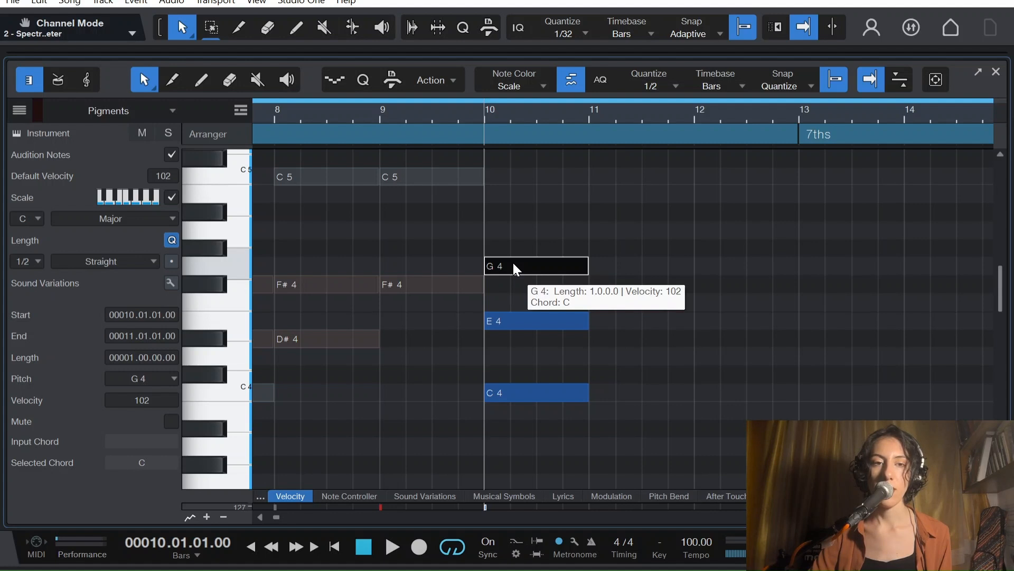
pyautogui.hotkey('alt', 'Up')
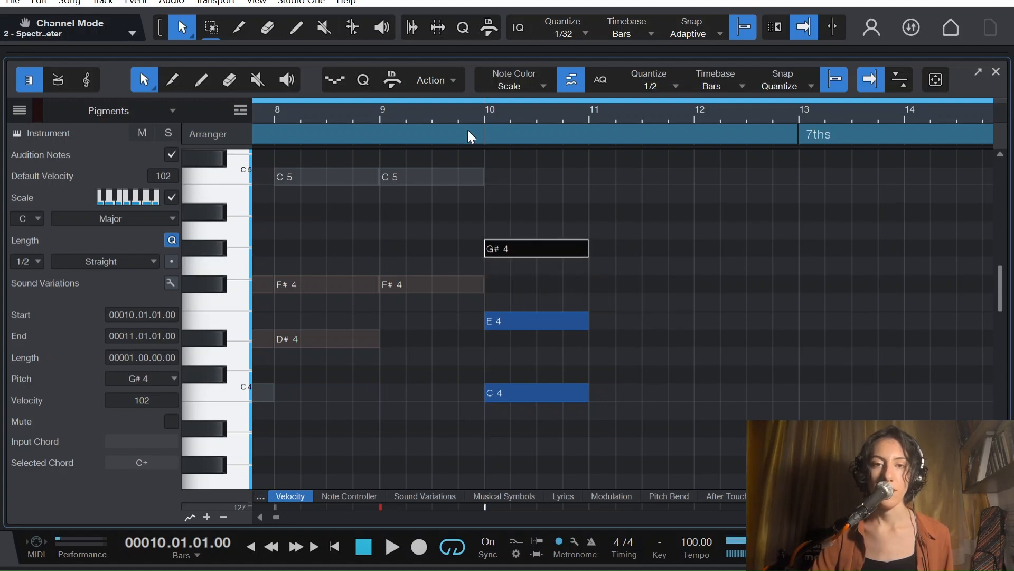
pyautogui.press('space')
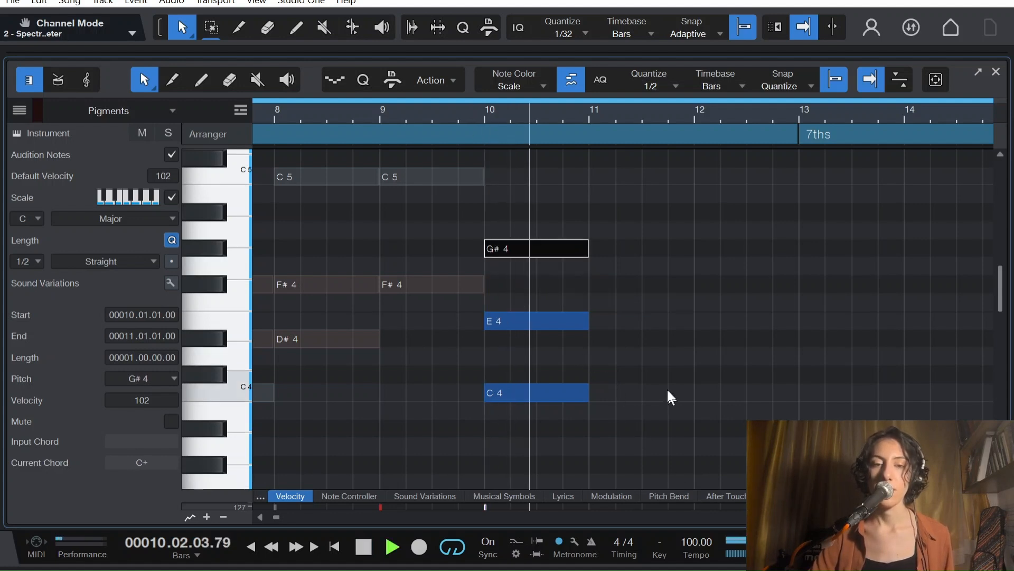
pyautogui.press('space')
# Step: Duplicate the C augmented triad into bars 11 and 12, raising C4 to C5 for bar 11 and E4 to E5 for bar 12
pyautogui.moveTo(629, 433); pyautogui.dragTo(539, 202)
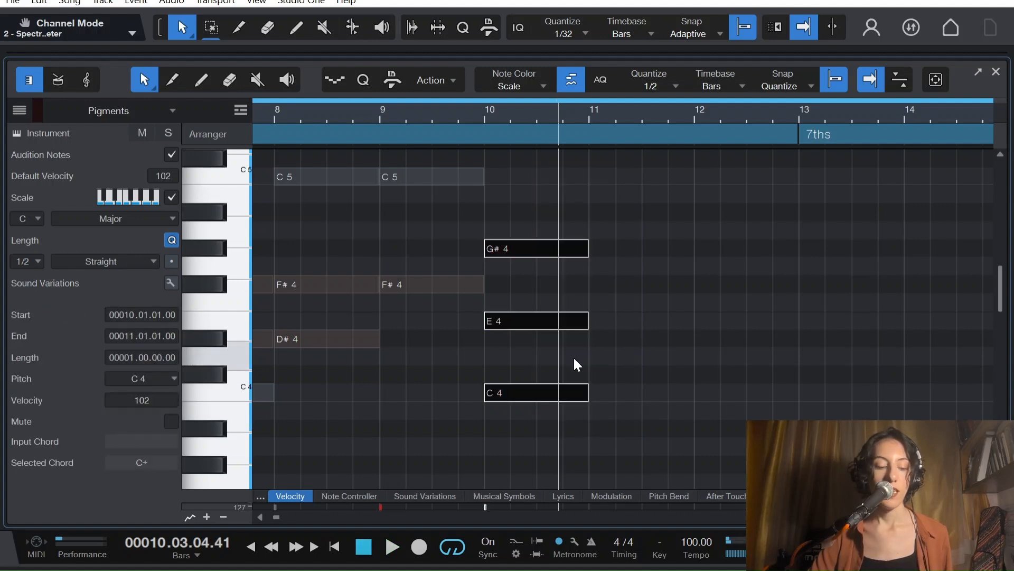
pyautogui.press('d')
pyautogui.moveTo(710, 420); pyautogui.dragTo(638, 356)
pyautogui.hotkey('shift', 'alt', 'Up')
pyautogui.moveTo(746, 383); pyautogui.dragTo(618, 193)
pyautogui.press('d')
pyautogui.moveTo(848, 379); pyautogui.dragTo(722, 301)
pyautogui.hotkey('shift', 'alt', 'Up')
pyautogui.scroll(-1, 722, 366)
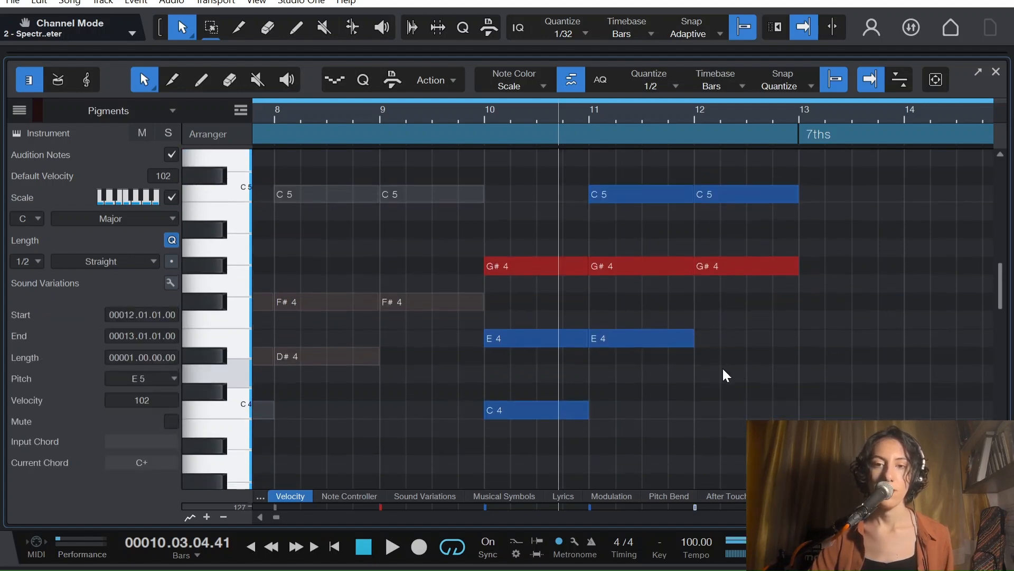
# Step: Set the playhead just before bar 10 and review the C augmented triad with its inversions in bars 10 to 12
pyautogui.click(462, 112)
pyautogui.scroll(1, 655, 407)
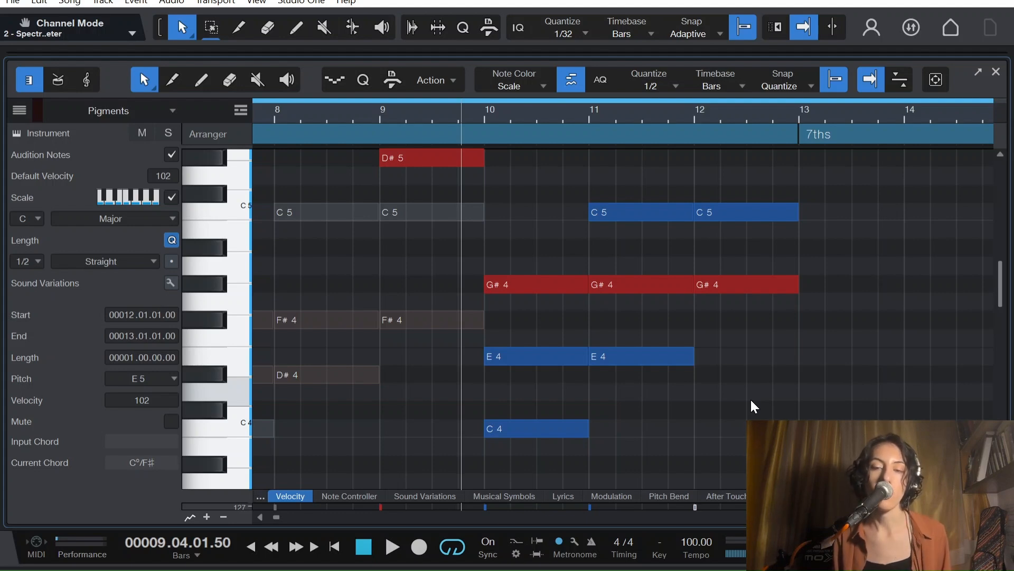
pyautogui.scroll(2, 824, 338)
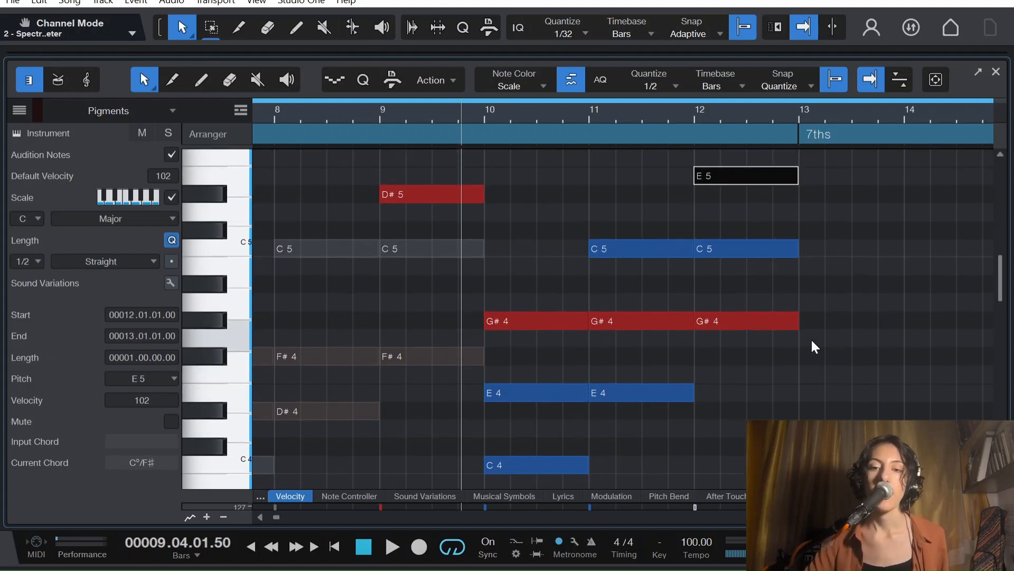
pyautogui.scroll(-3, 811, 344)
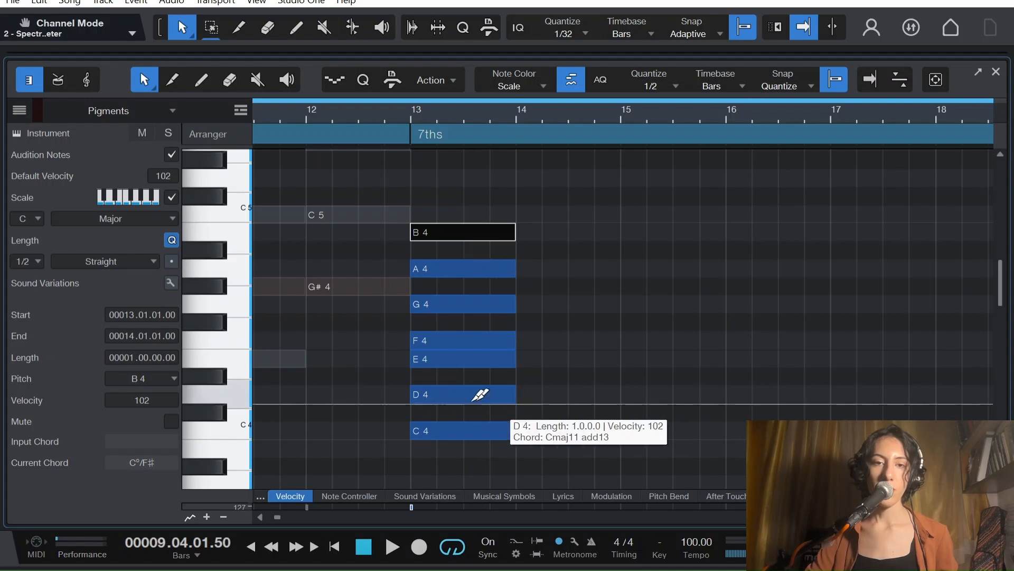
# Step: Try deleting the D4 and F4 notes from the stacked scale in bar 13
pyautogui.moveTo(568, 394); pyautogui.dragTo(488, 352)
pyautogui.moveTo(565, 348); pyautogui.dragTo(473, 329)
pyautogui.press('Delete')
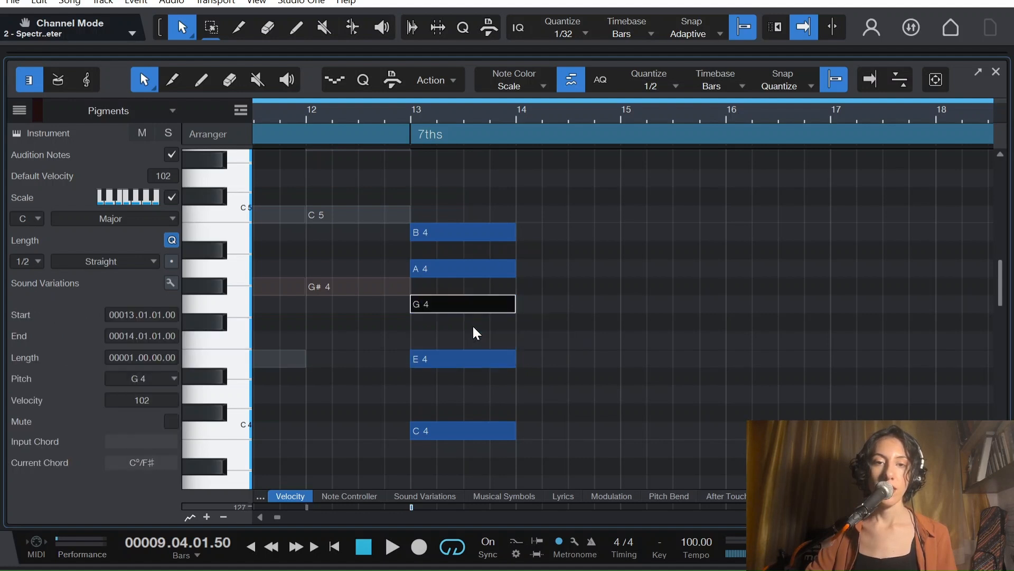
pyautogui.click(502, 273)
pyautogui.click(502, 272)
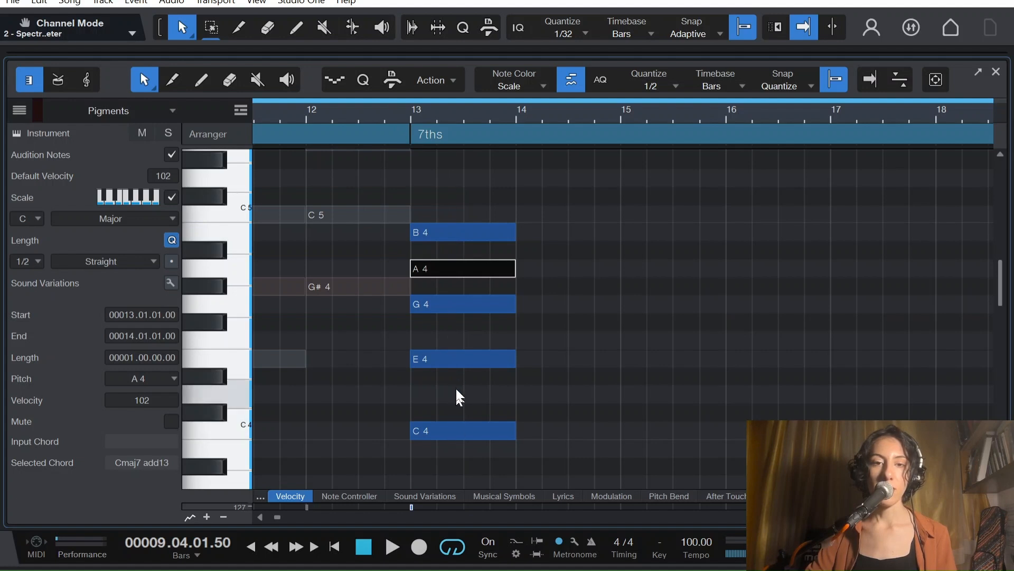
pyautogui.click(451, 340)
pyautogui.click(478, 395)
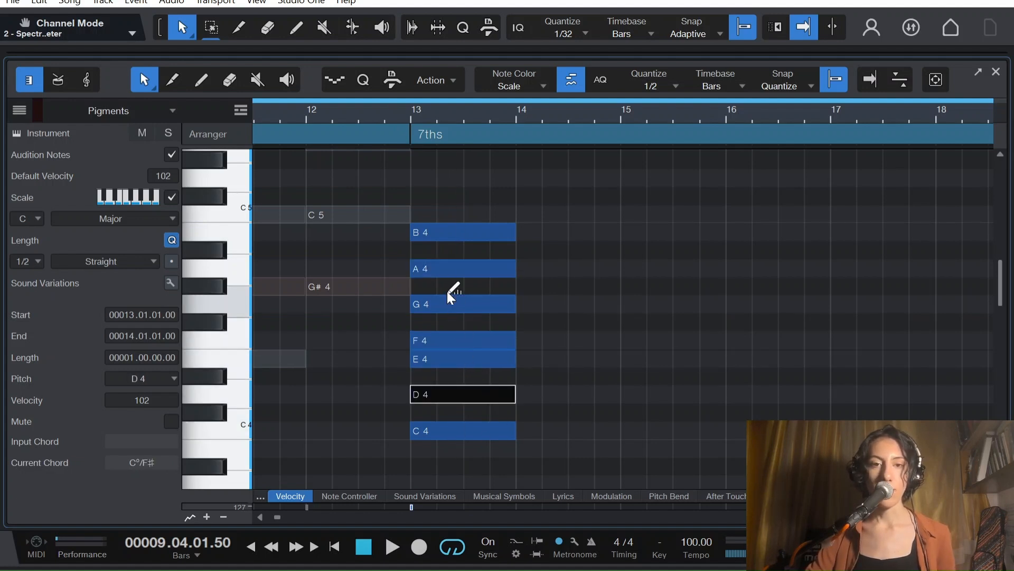
pyautogui.click(428, 196)
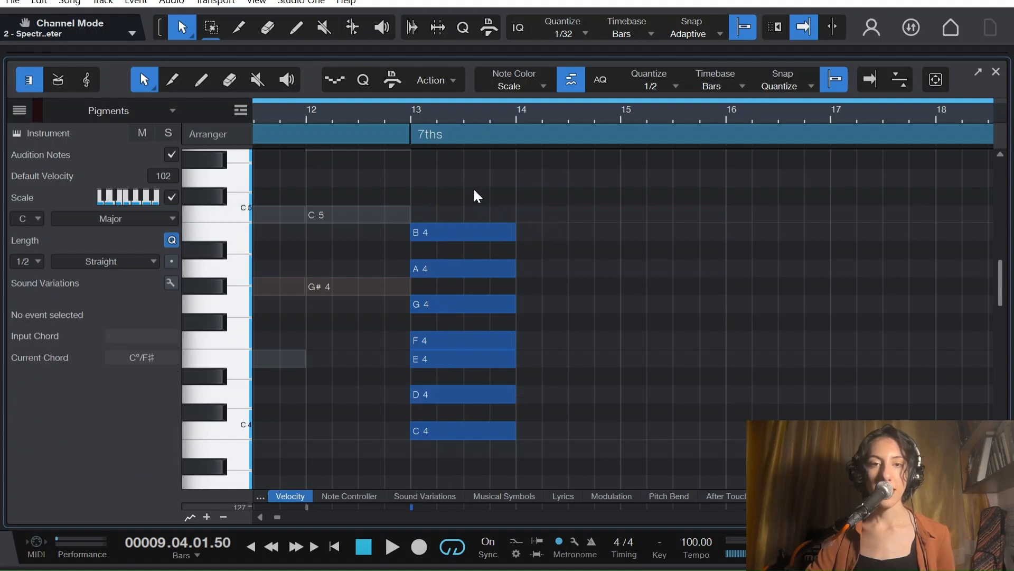
pyautogui.moveTo(505, 252); pyautogui.dragTo(505, 253)
pyautogui.click(550, 267)
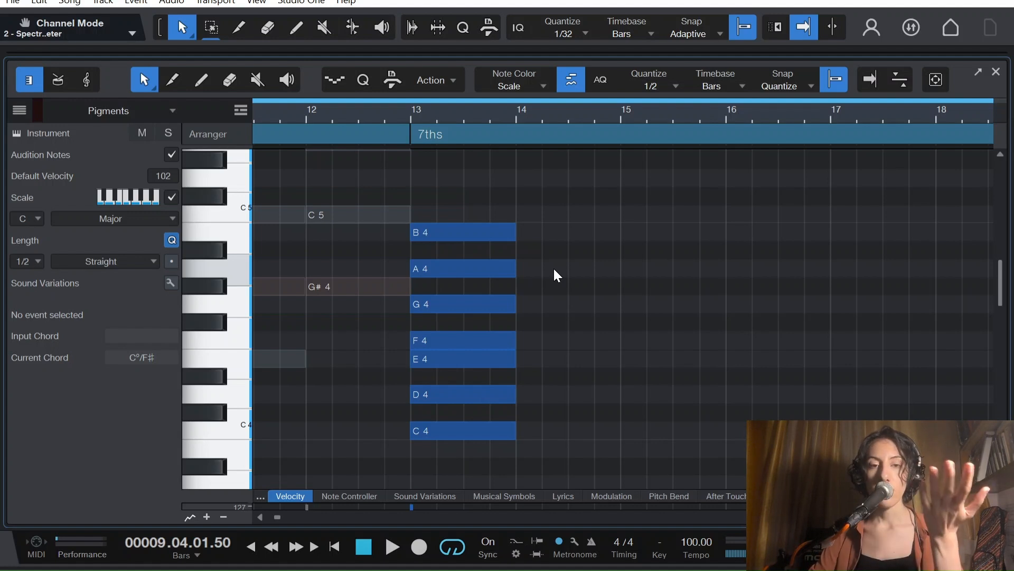
# Step: Keep only C4, E4, G4 and B4 in bar 13 and return the playhead to the bar's start
pyautogui.click(502, 394)
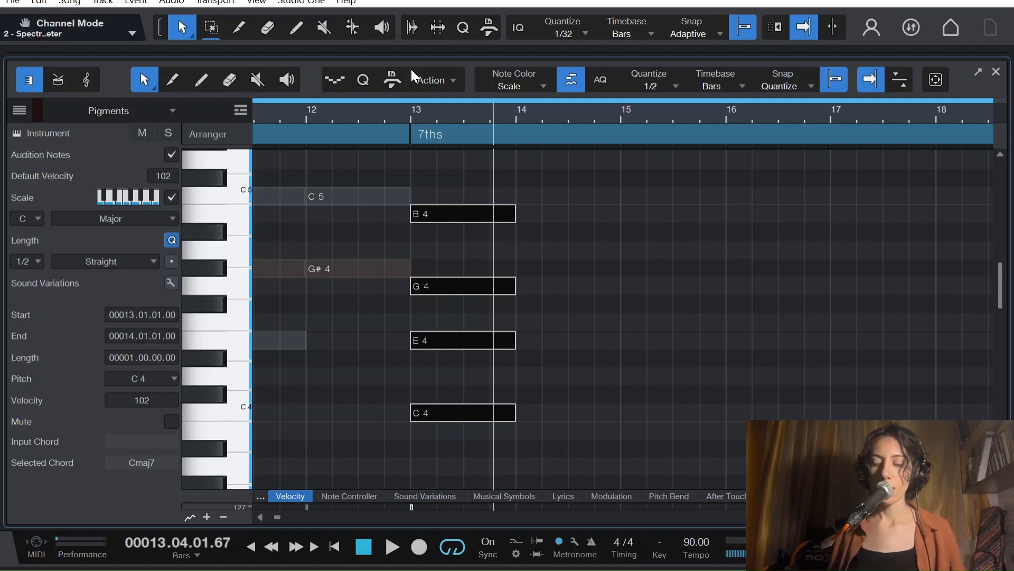
pyautogui.click(411, 121)
# Step: Duplicate the bar 13 Cmaj7 chord into bar 14 and raise its C4 to C5
pyautogui.moveTo(565, 453); pyautogui.dragTo(468, 201)
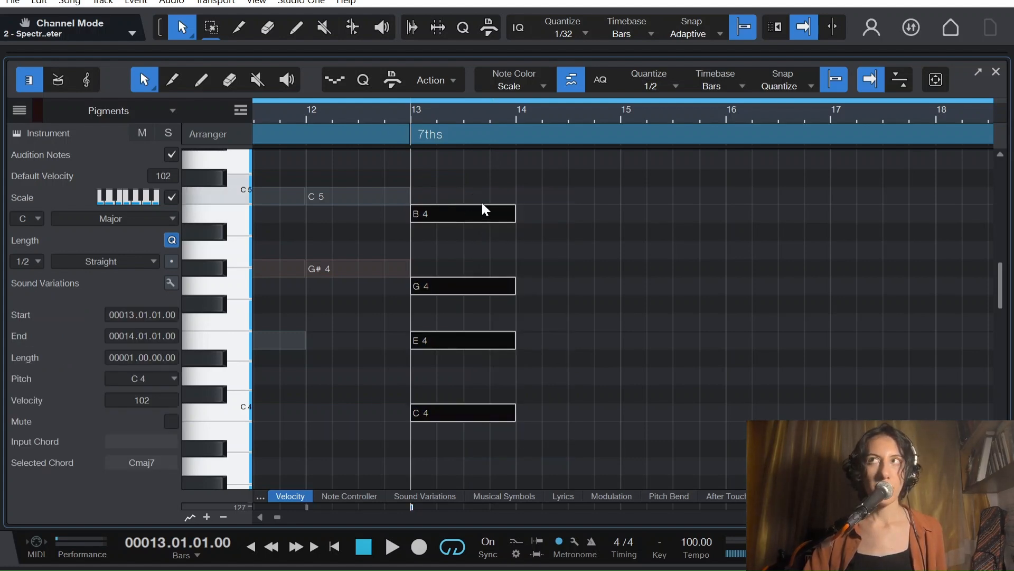
pyautogui.press('d')
pyautogui.click(661, 443)
pyautogui.moveTo(651, 457); pyautogui.dragTo(574, 406)
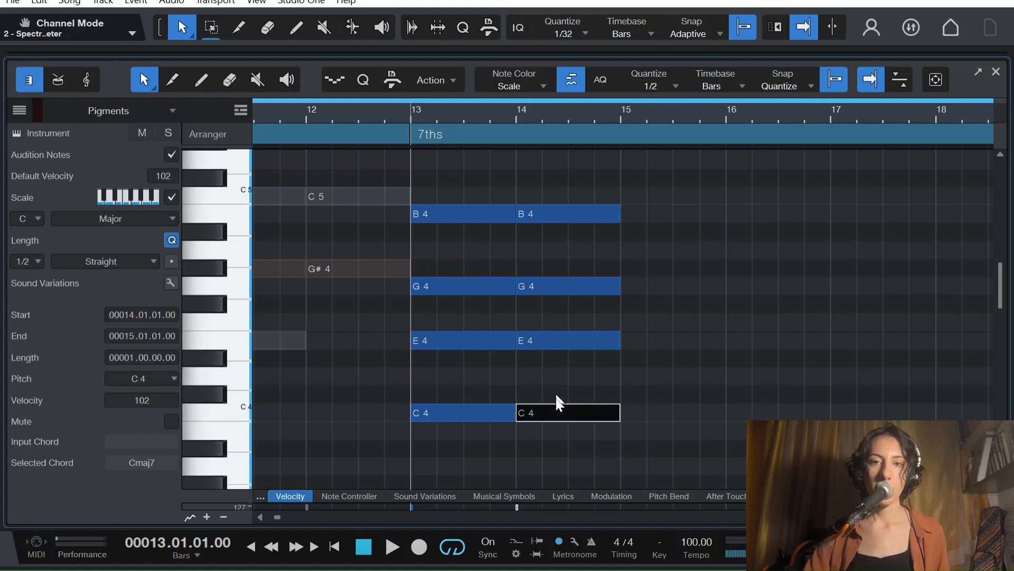
pyautogui.hotkey('alt', 'shift', 'Up')
# Step: Duplicate the bar 14 inversion into bar 15 and raise its E4 to E5
pyautogui.moveTo(695, 423); pyautogui.dragTo(551, 169)
pyautogui.press('d')
pyautogui.moveTo(746, 356); pyautogui.dragTo(661, 180)
pyautogui.hotkey('shift', 'Up')
# Step: Duplicate the bar 15 inversion into bar 16 and raise its G4 by an octave
pyautogui.scroll(2, 730, 333)
pyautogui.press('d')
pyautogui.moveTo(848, 405); pyautogui.dragTo(764, 331)
pyautogui.hotkey('shift', 'Up')
# Step: Play back the Cmaj7 chord and its inversions in bars 13 to 16
pyautogui.scroll(-2, 760, 338)
pyautogui.scroll(-2, 729, 375)
pyautogui.scroll(1, 697, 402)
pyautogui.moveTo(449, 454); pyautogui.dragTo(445, 190)
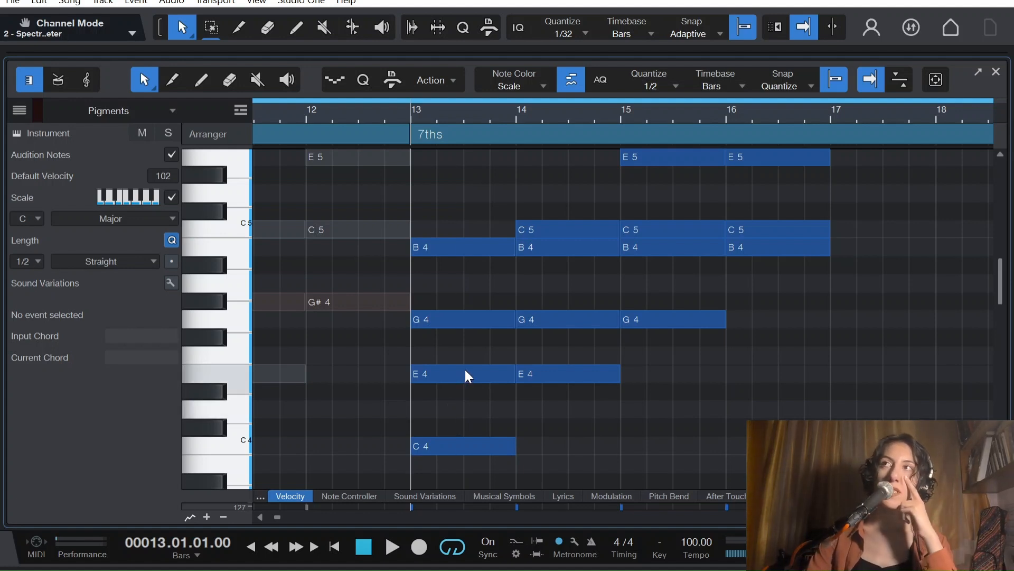
pyautogui.moveTo(465, 369)
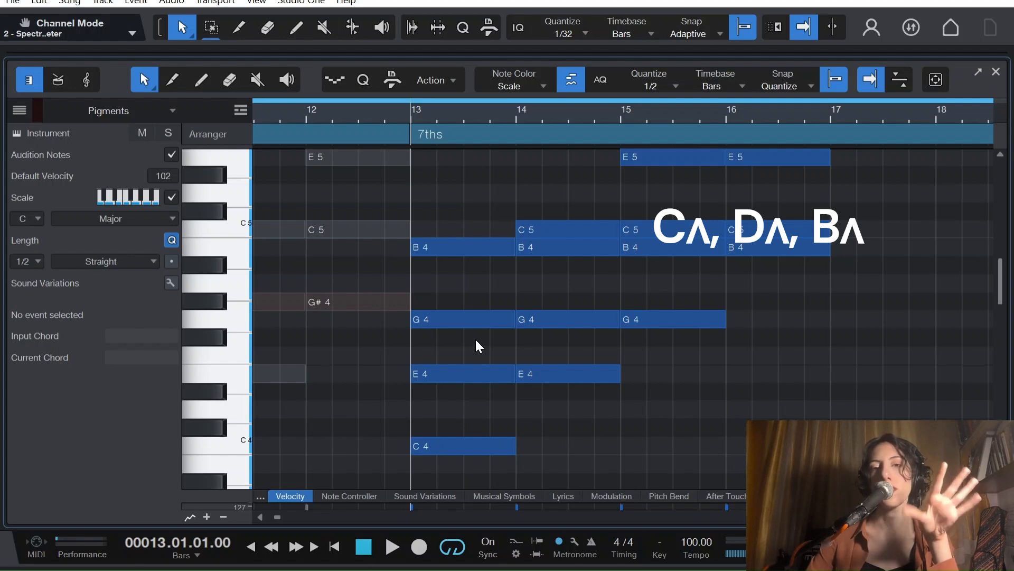
pyautogui.press('space')
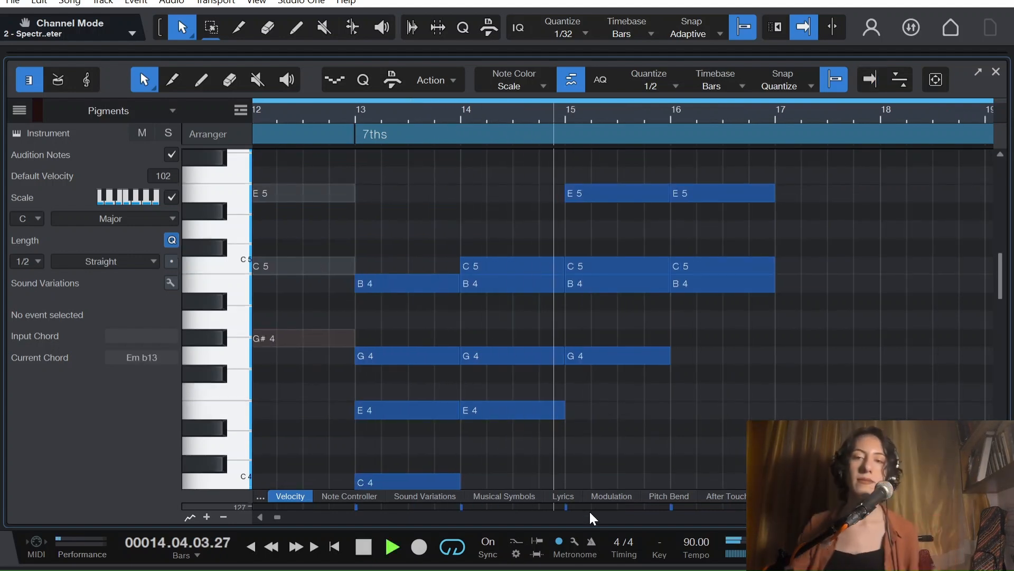
pyautogui.scroll(1, 685, 458)
pyautogui.scroll(2, 684, 470)
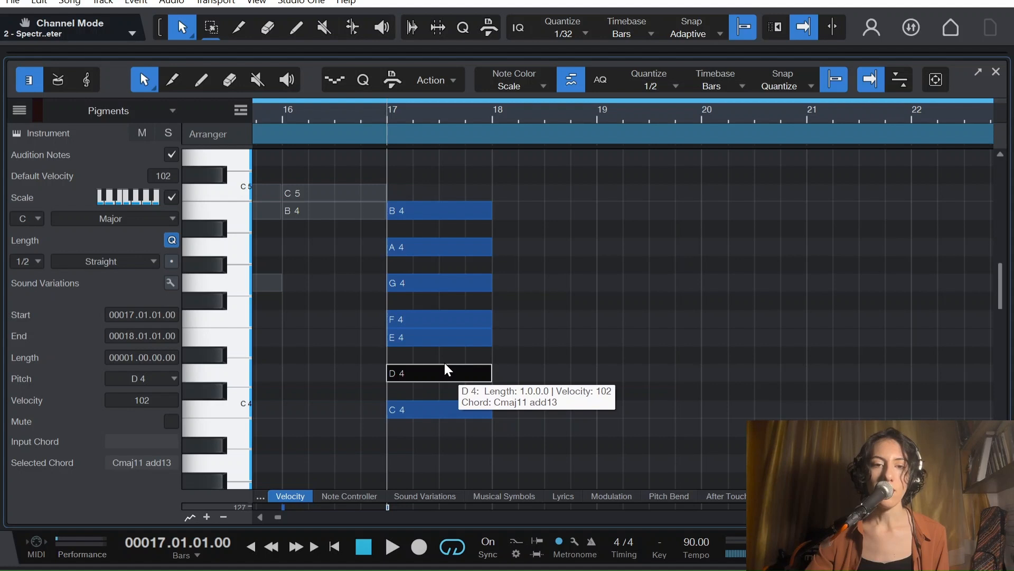
# Step: Delete the D4, F4 and A4 notes in bar 17, keeping C4, E4, G4 and B4
pyautogui.press('Delete')
pyautogui.moveTo(517, 309); pyautogui.dragTo(462, 312)
pyautogui.press('Delete')
pyautogui.moveTo(515, 262); pyautogui.dragTo(459, 246)
pyautogui.press('Delete')
# Step: Lower the bar 17 B4 by a semitone to A#4 and play back the resulting C7 chord
pyautogui.moveTo(424, 169); pyautogui.dragTo(468, 231)
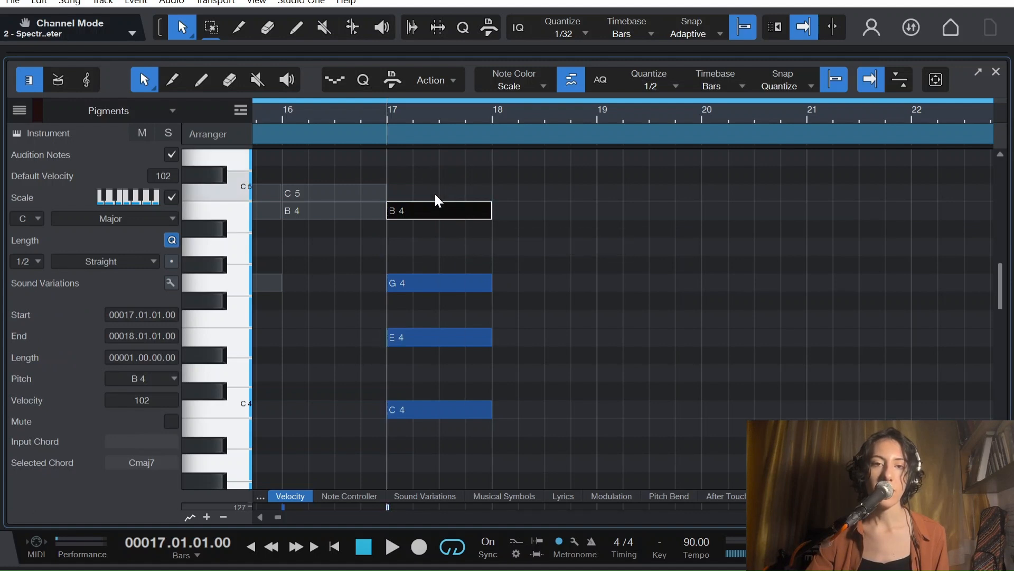
pyautogui.press('Down')
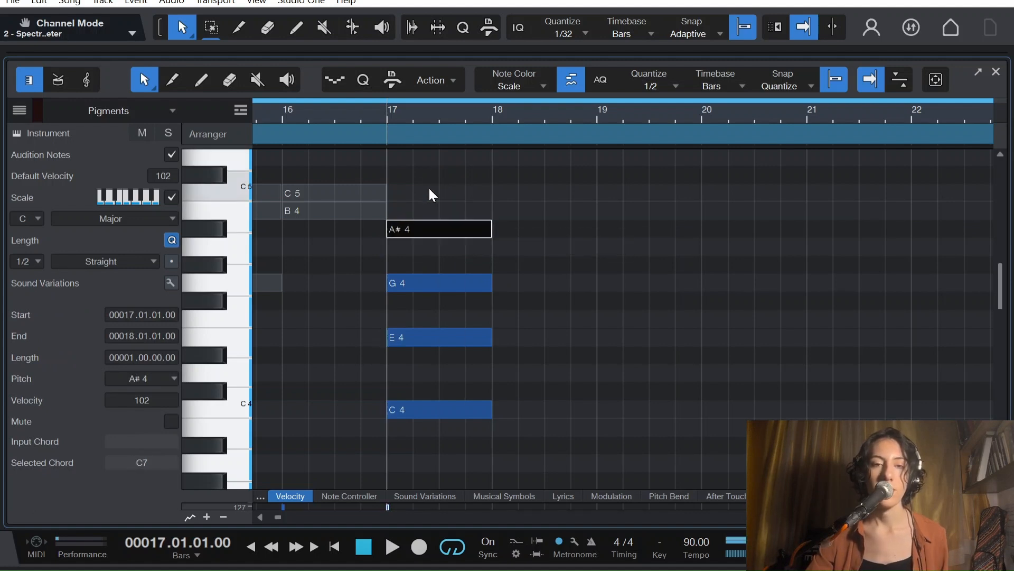
pyautogui.press('space')
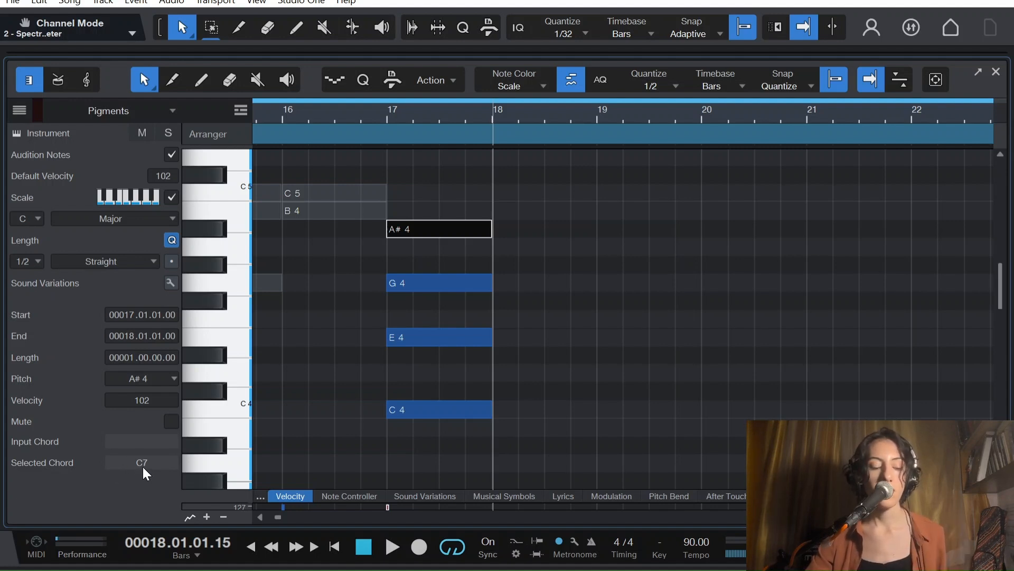
# Step: Duplicate the C7 chord into bar 18 and raise its C4 to C5
pyautogui.moveTo(451, 463); pyautogui.dragTo(445, 213)
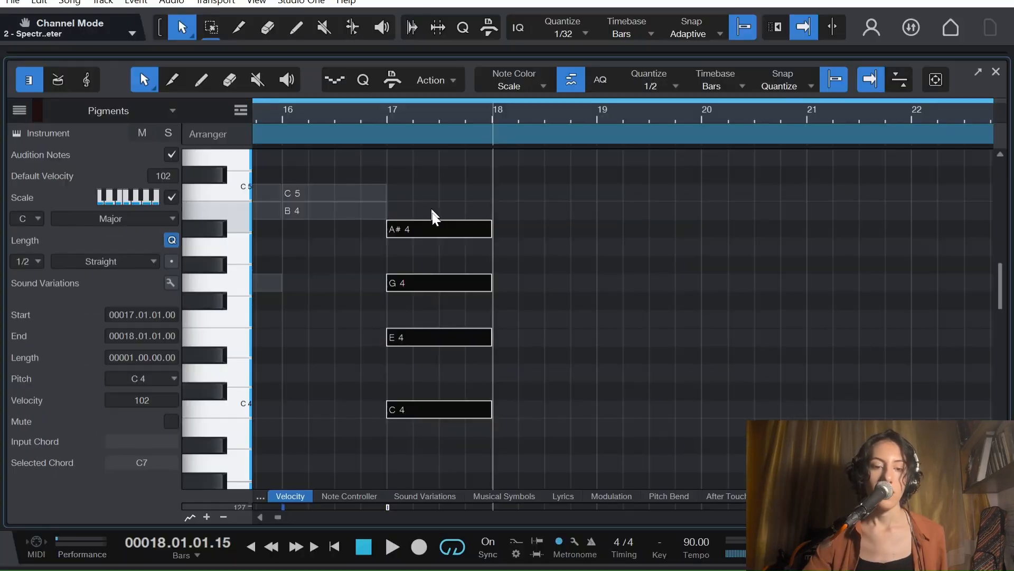
pyautogui.press('d')
pyautogui.click(602, 407)
pyautogui.moveTo(613, 444); pyautogui.dragTo(538, 397)
pyautogui.hotkey('shift', 'Up')
# Step: Duplicate the bar 18 C7 inversion into bar 19 and raise its E4 by an octave
pyautogui.press('d')
pyautogui.moveTo(731, 391); pyautogui.dragTo(655, 335)
pyautogui.hotkey('shift', 'Up')
# Step: Duplicate the bar 19 C7 inversion into bar 20 and raise its G4 to G5
pyautogui.press('d')
pyautogui.moveTo(814, 378); pyautogui.dragTo(751, 348)
pyautogui.hotkey('shift', 'Up')
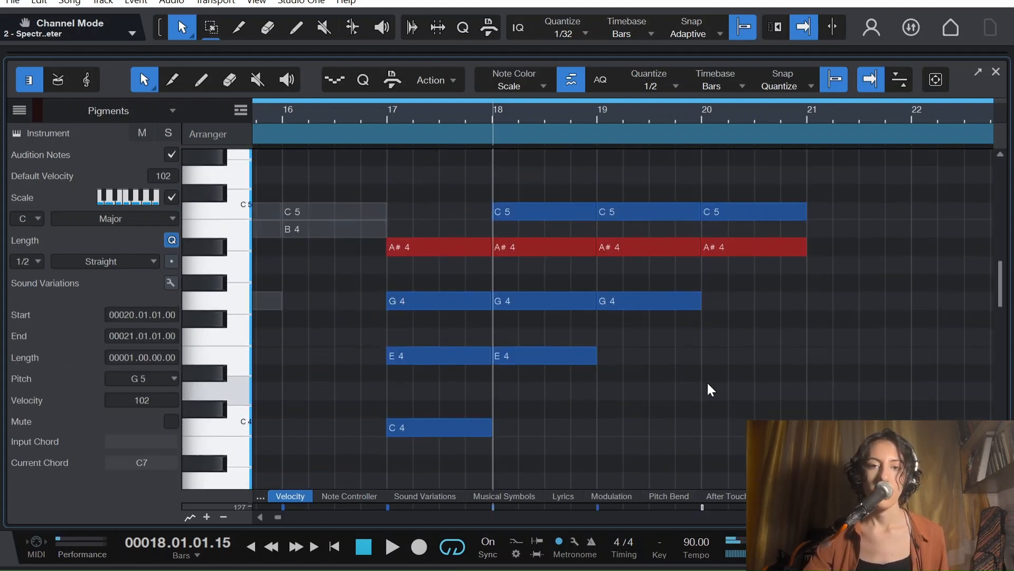
# Step: Play back the C7 chord and its inversions from bar 17
pyautogui.scroll(-1, 707, 389)
pyautogui.click(388, 108)
pyautogui.press('space')
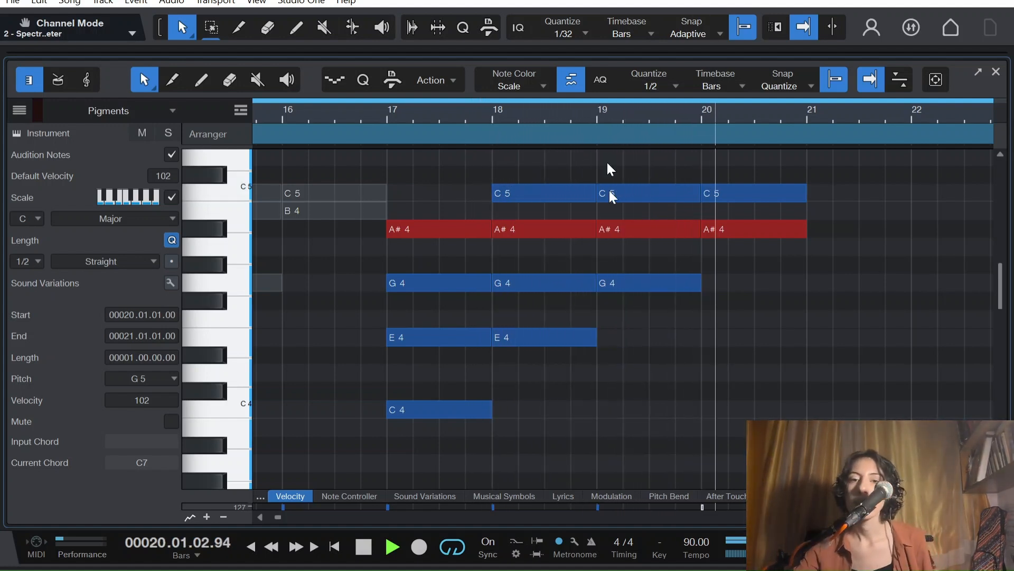
pyautogui.scroll(3, 820, 368)
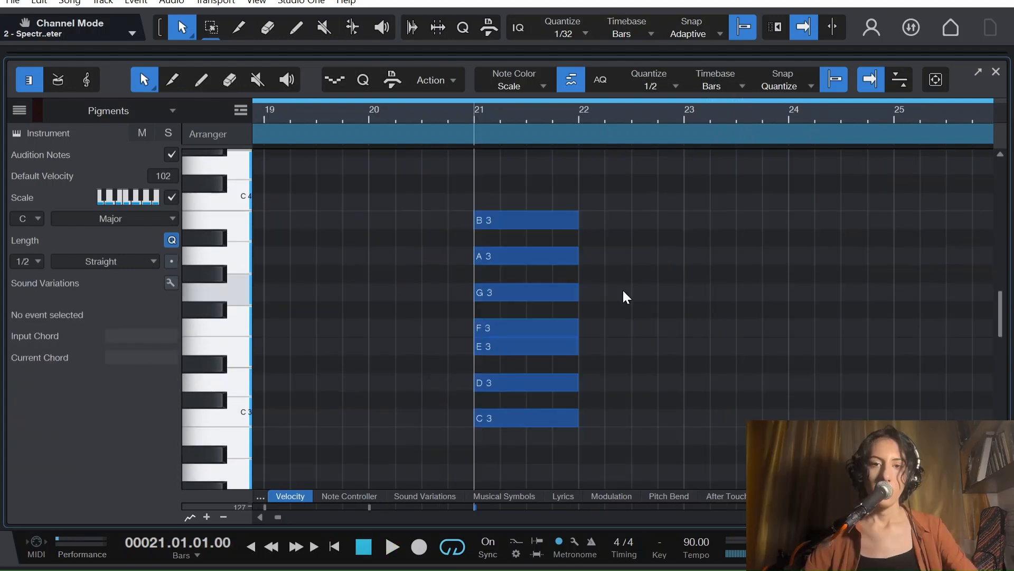
# Step: Delete the D3, F3 and A3 notes in bar 21, keeping C3, E3, G3 and B3
pyautogui.moveTo(605, 408); pyautogui.dragTo(526, 368)
pyautogui.press('Delete')
pyautogui.click(590, 328)
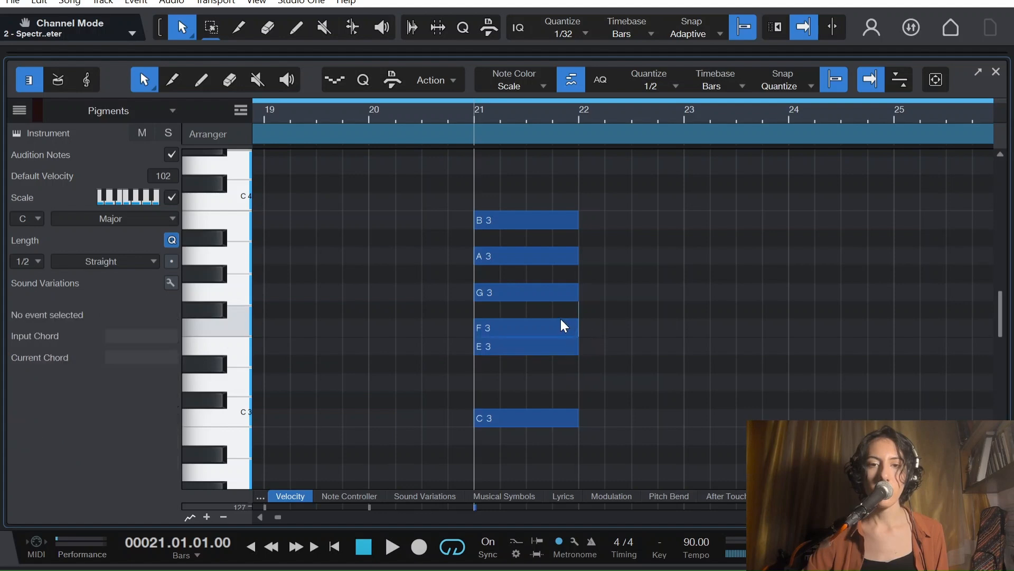
pyautogui.moveTo(572, 330); pyautogui.dragTo(540, 320)
pyautogui.press('Delete')
pyautogui.moveTo(588, 259); pyautogui.dragTo(536, 244)
pyautogui.press('Delete')
# Step: Lower the bar 21 B3 to A#3 and E3 to D#3 to form a Cm7 chord
pyautogui.moveTo(526, 188); pyautogui.dragTo(560, 230)
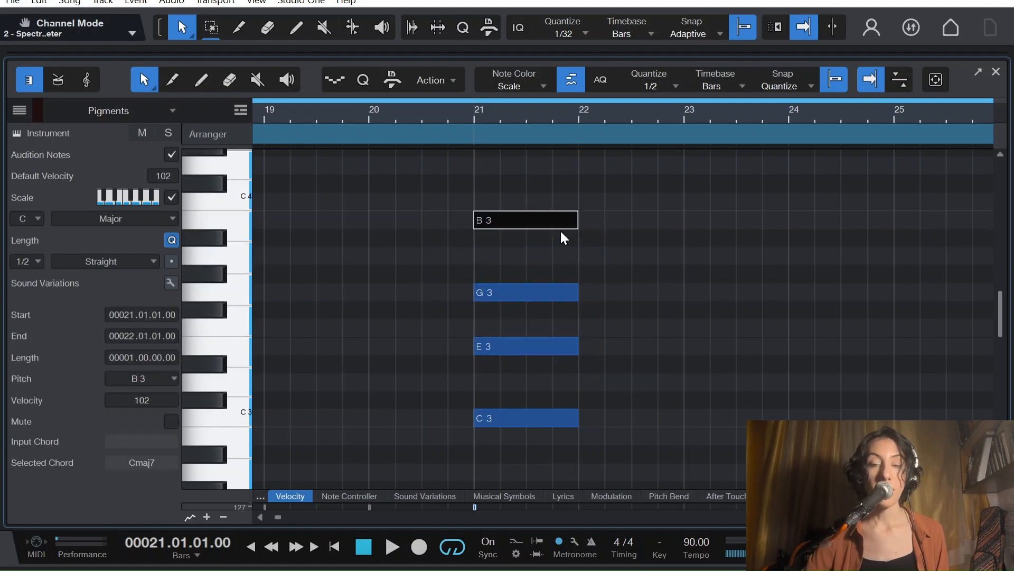
pyautogui.press('Down')
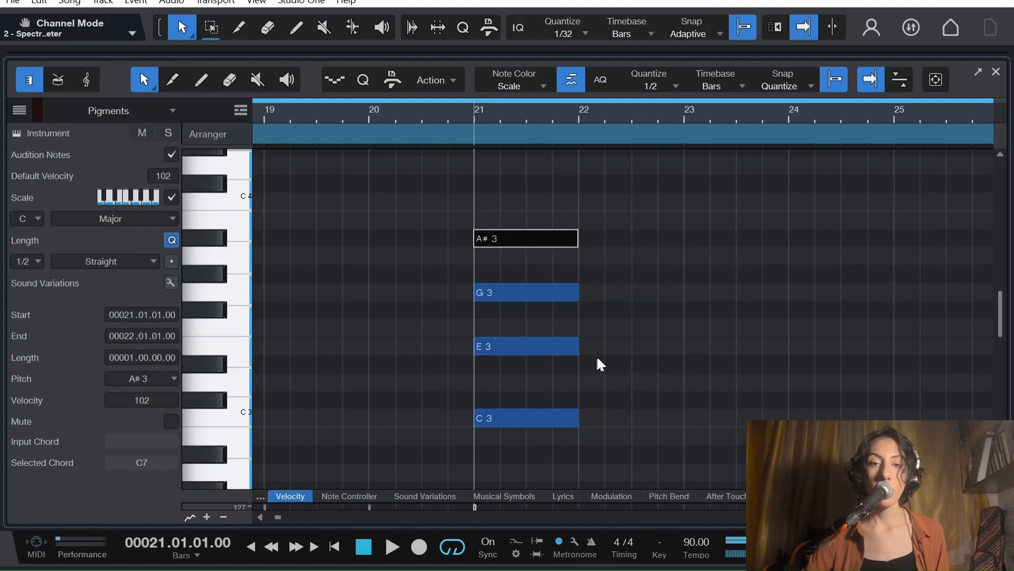
pyautogui.moveTo(594, 355); pyautogui.dragTo(518, 328)
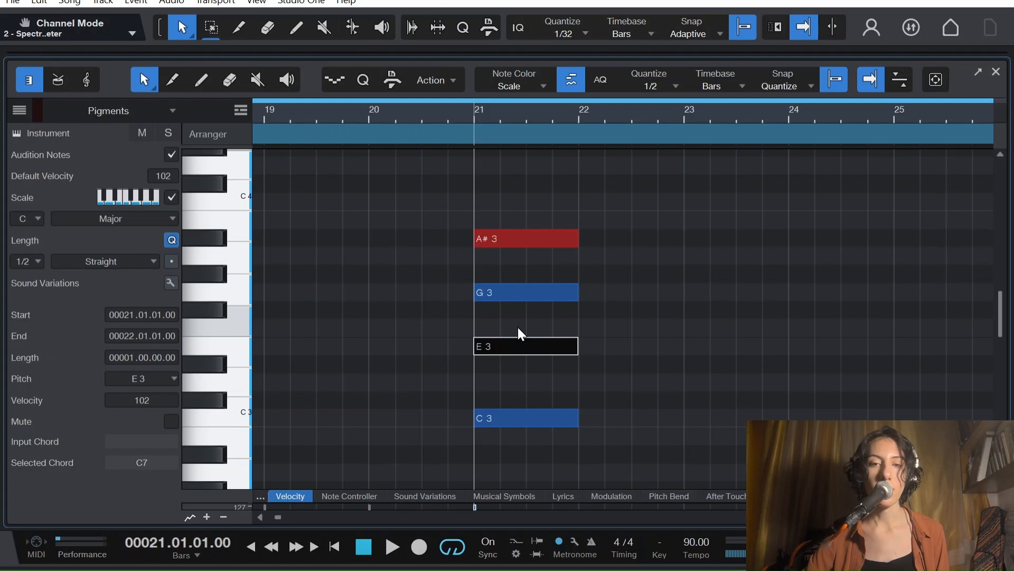
pyautogui.press('Down')
pyautogui.click(608, 412)
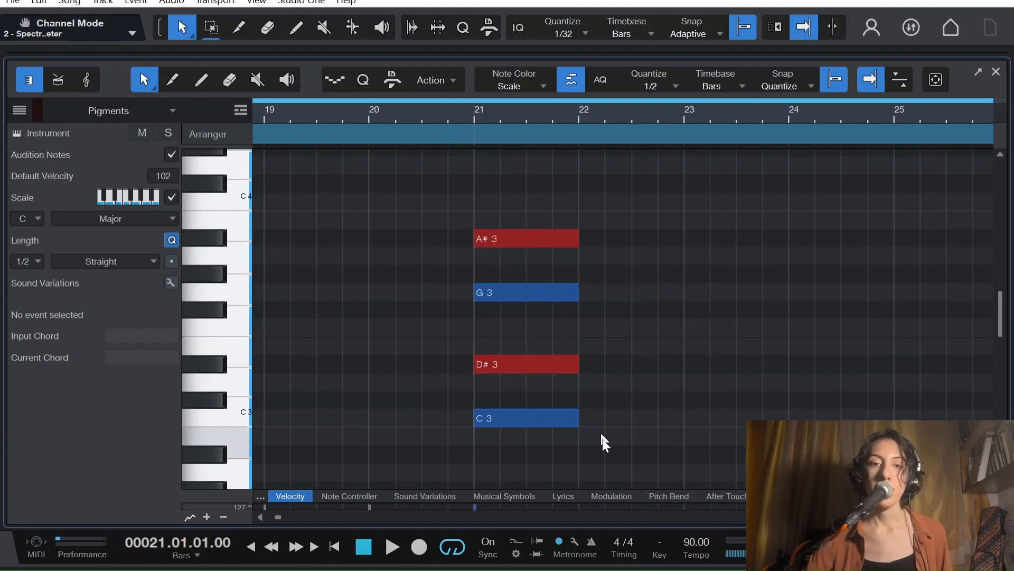
# Step: Duplicate the Cm7 chord into bar 22 and raise its C3 to C4
pyautogui.moveTo(595, 430); pyautogui.dragTo(482, 152)
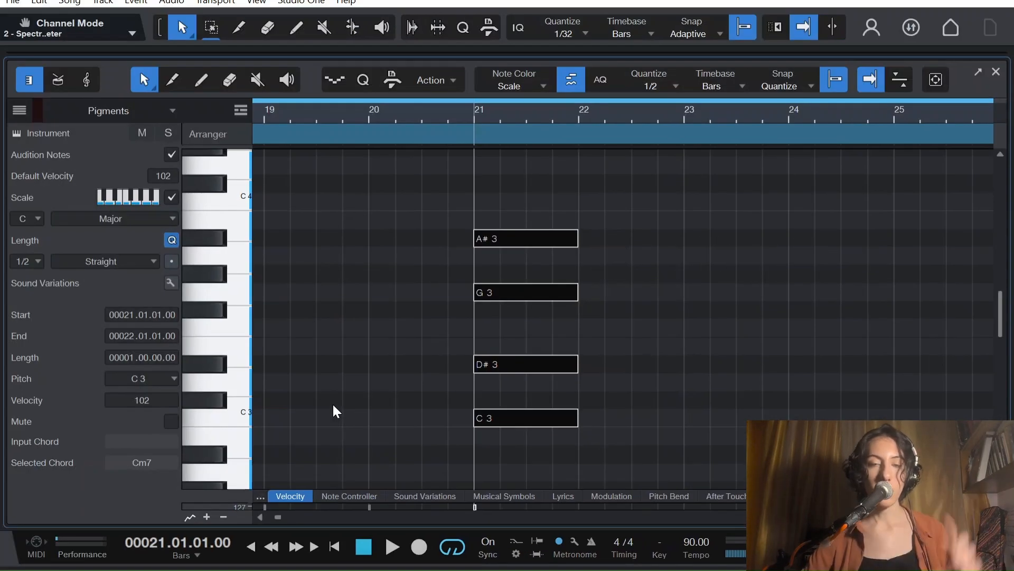
pyautogui.press('d')
pyautogui.click(653, 418)
pyautogui.hotkey('shift', 'Up')
# Step: Duplicate the bar 22 Cm7 inversion into bar 23 and raise its D#3 to D#4
pyautogui.moveTo(709, 427); pyautogui.dragTo(607, 204)
pyautogui.press('d')
pyautogui.click(755, 364)
pyautogui.hotkey('shift', 'Up')
# Step: Duplicate the bar 23 Cm7 inversion into bar 24 and raise its G3 to G4
pyautogui.scroll(3, 860, 373)
pyautogui.moveTo(814, 422); pyautogui.dragTo(719, 239)
pyautogui.press('d')
pyautogui.moveTo(895, 419); pyautogui.dragTo(831, 371)
pyautogui.hotkey('shift', 'Up')
# Step: Play back the Cm7 chord and its inversions from bar 21 through bar 24
pyautogui.scroll(-3, 824, 359)
pyautogui.press('space')
pyautogui.scroll(2, 712, 375)
pyautogui.click(474, 112)
pyautogui.press('space')
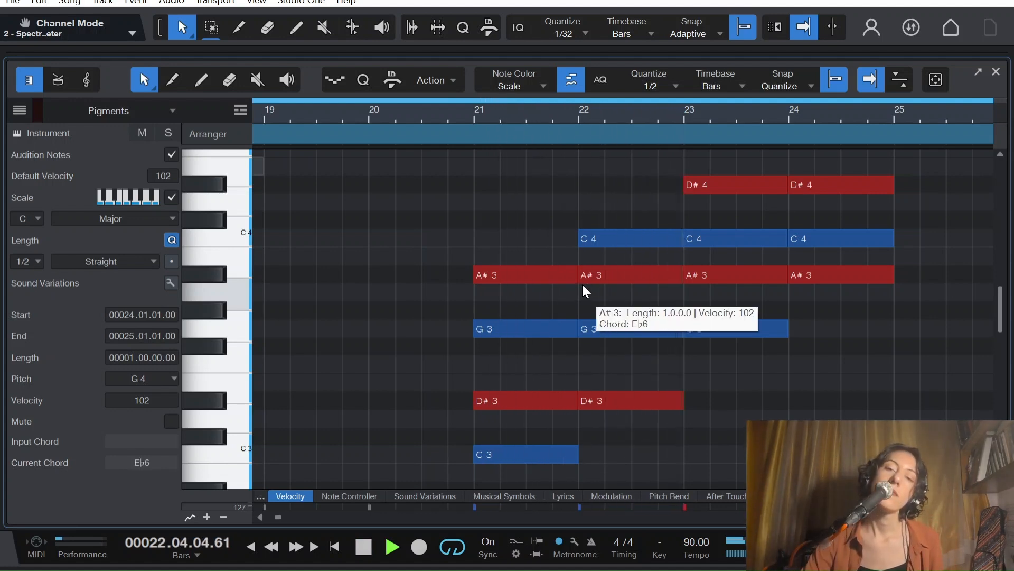
pyautogui.scroll(2, 811, 341)
pyautogui.hscroll(3, 827, 379)
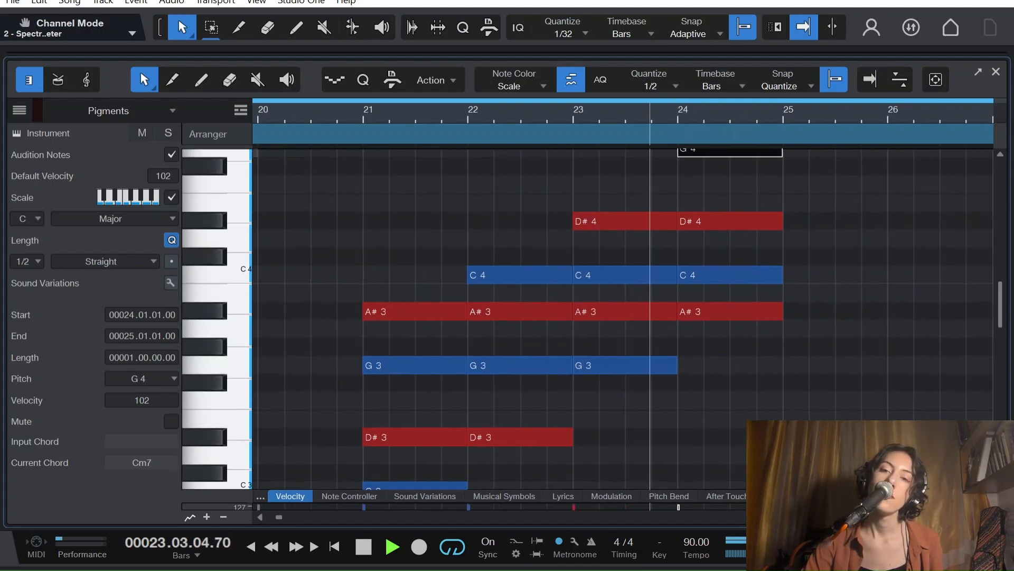
pyautogui.scroll(3, 827, 379)
pyautogui.scroll(-3, 816, 375)
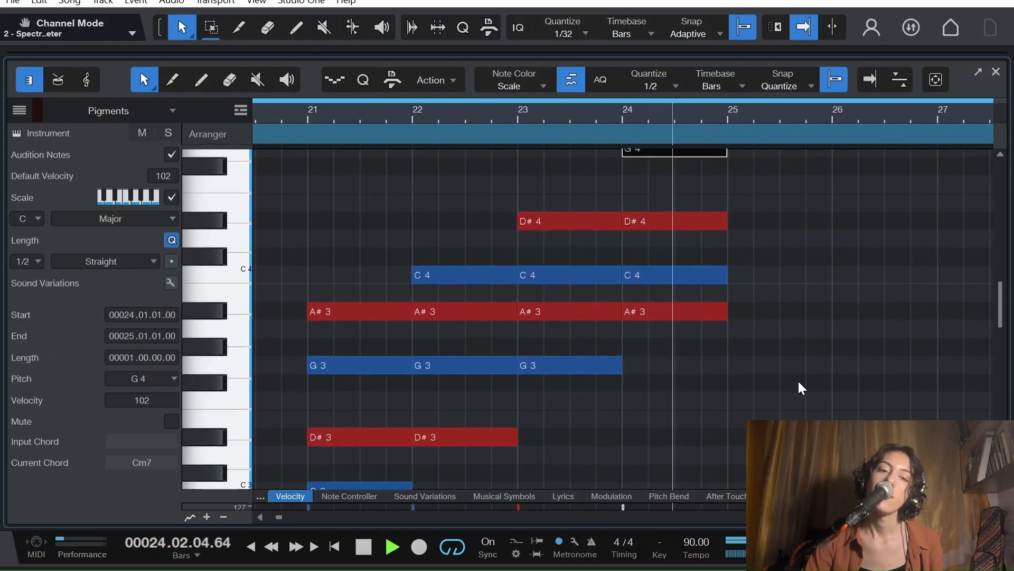
pyautogui.press('space')
# Step: Delete the D3, F3 and A3 notes in bar 25, keeping C3, E3, G3 and B3
pyautogui.scroll(-2, 718, 373)
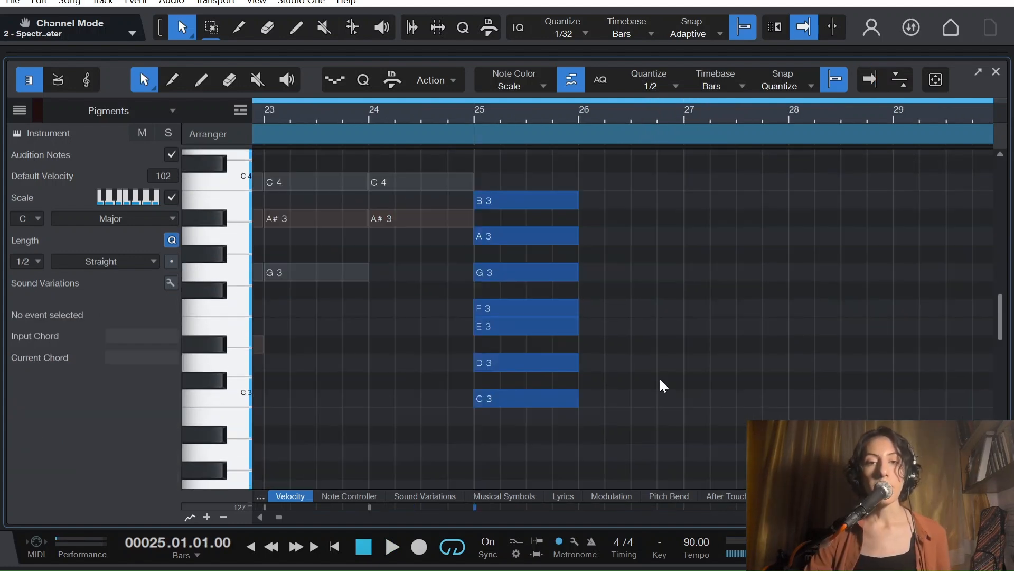
pyautogui.moveTo(631, 389); pyautogui.dragTo(523, 355)
pyautogui.press('Delete')
pyautogui.moveTo(601, 311); pyautogui.dragTo(554, 302)
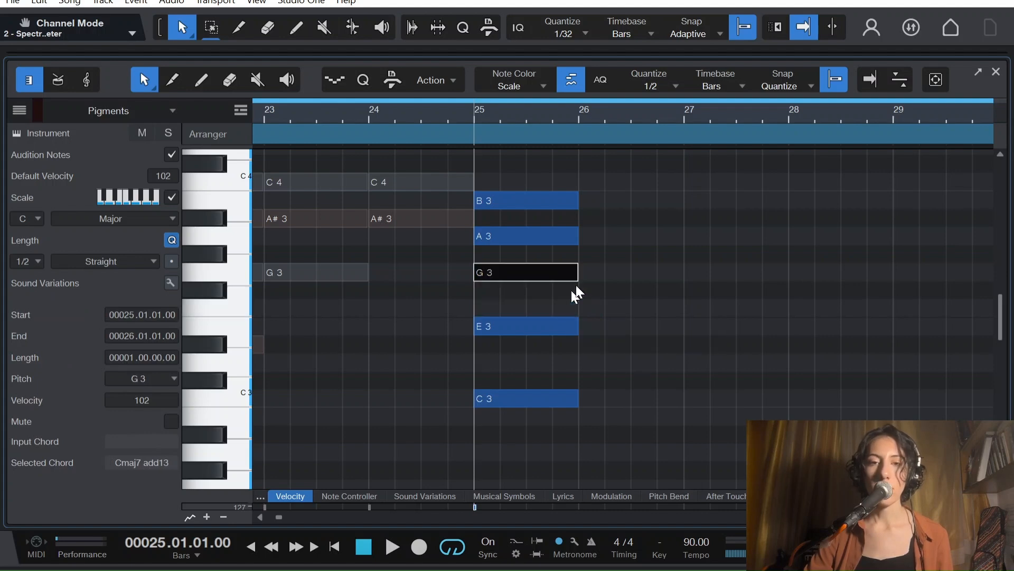
pyautogui.press('Delete')
pyautogui.moveTo(607, 243); pyautogui.dragTo(535, 226)
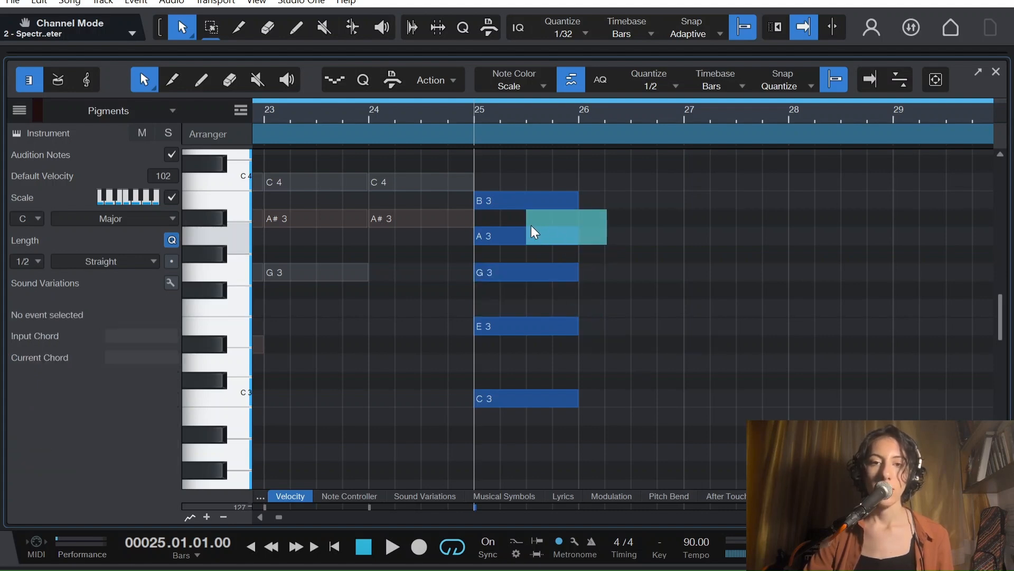
pyautogui.press('Delete')
# Step: Lower E3, G3 and B3 in bar 25 to D#3, F#3 and A#3, and lower the top note further to A3
pyautogui.moveTo(640, 354); pyautogui.dragTo(517, 188)
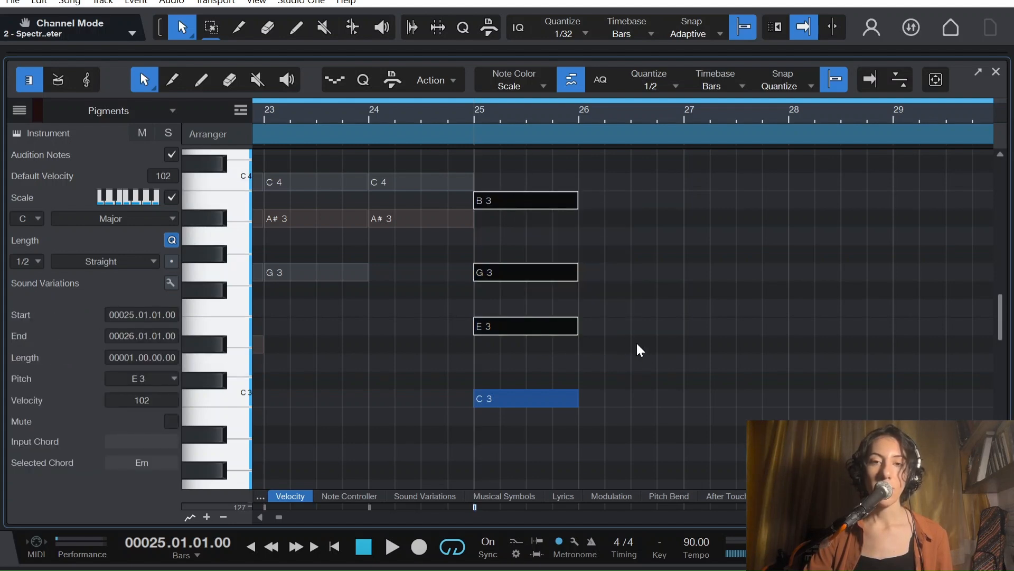
pyautogui.press('Down')
pyautogui.click(659, 298)
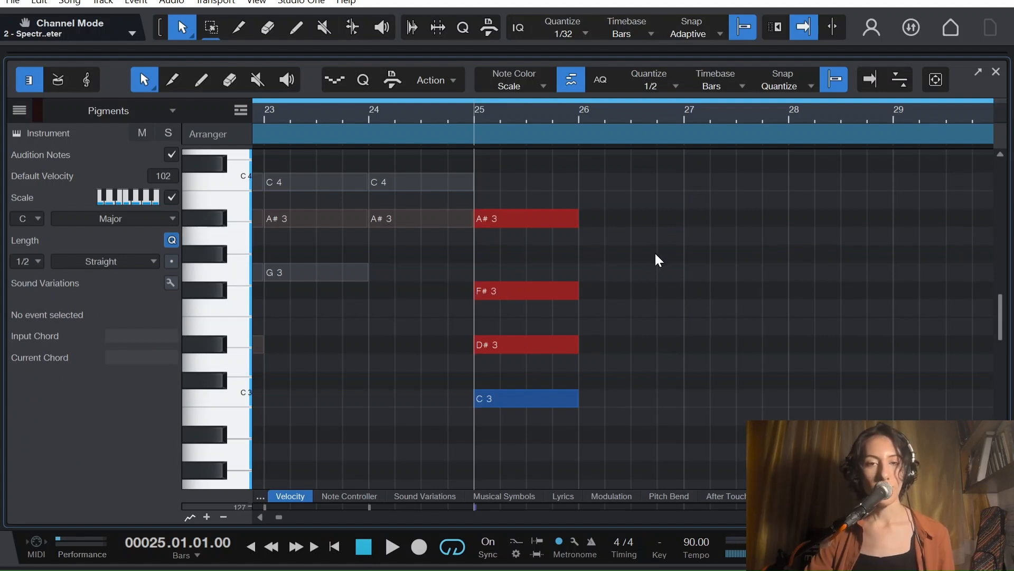
pyautogui.moveTo(656, 254); pyautogui.dragTo(579, 191)
pyautogui.press('Down')
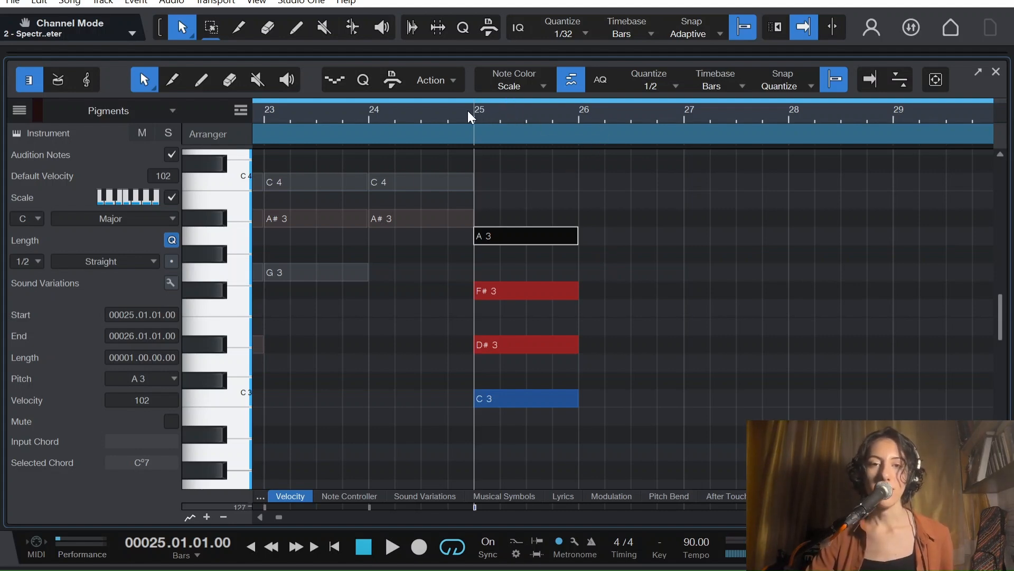
# Step: Play back the bar 25 chord, check its name in the Chord Display, and return the playhead to bar 25
pyautogui.press('space')
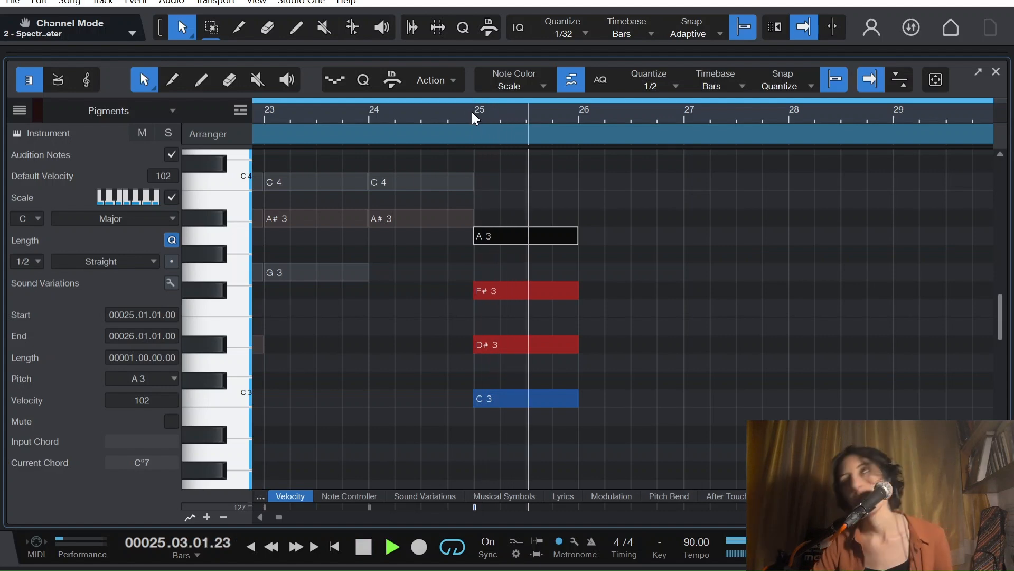
pyautogui.press('space')
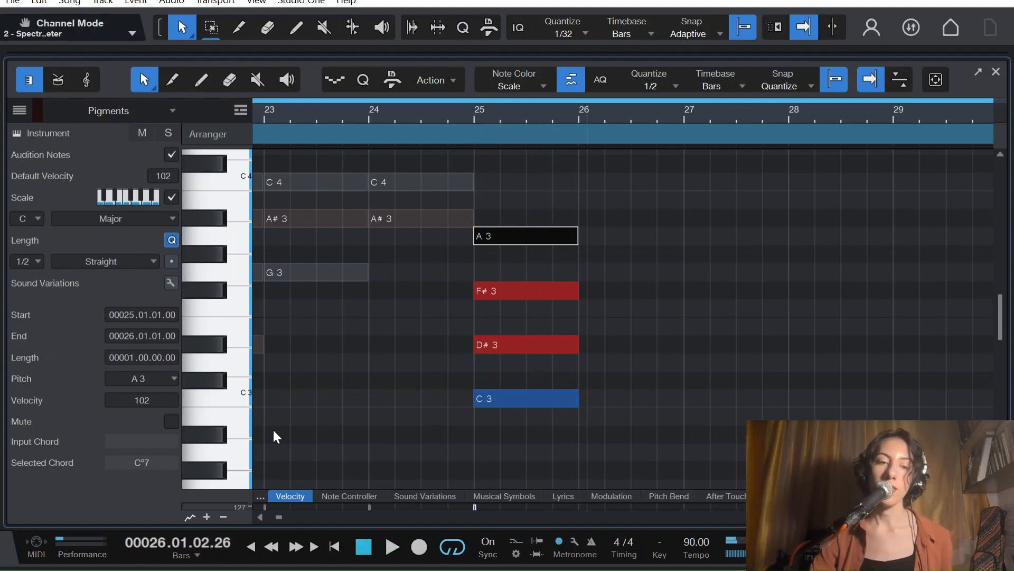
pyautogui.click(128, 461)
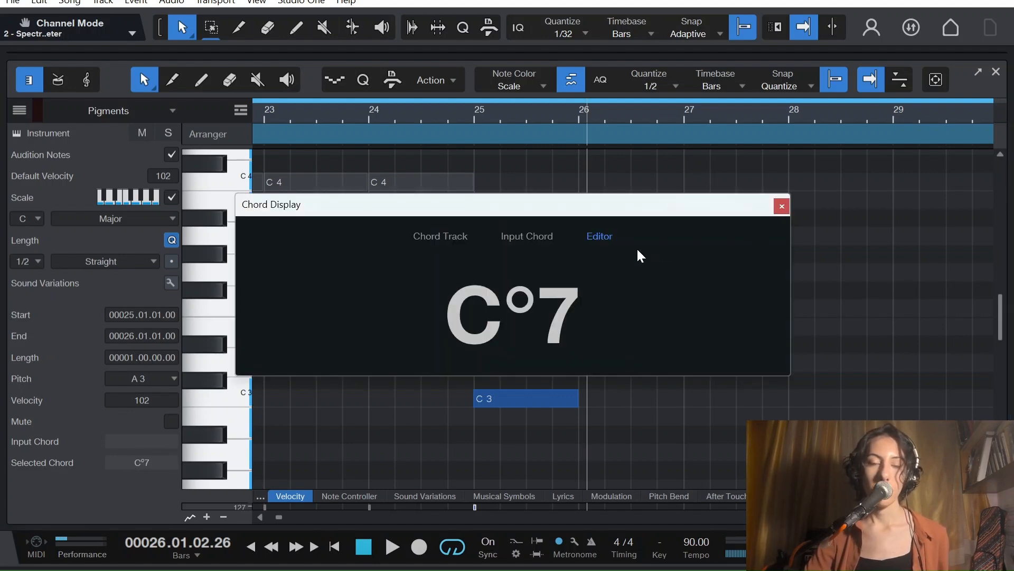
pyautogui.click(781, 207)
pyautogui.click(467, 110)
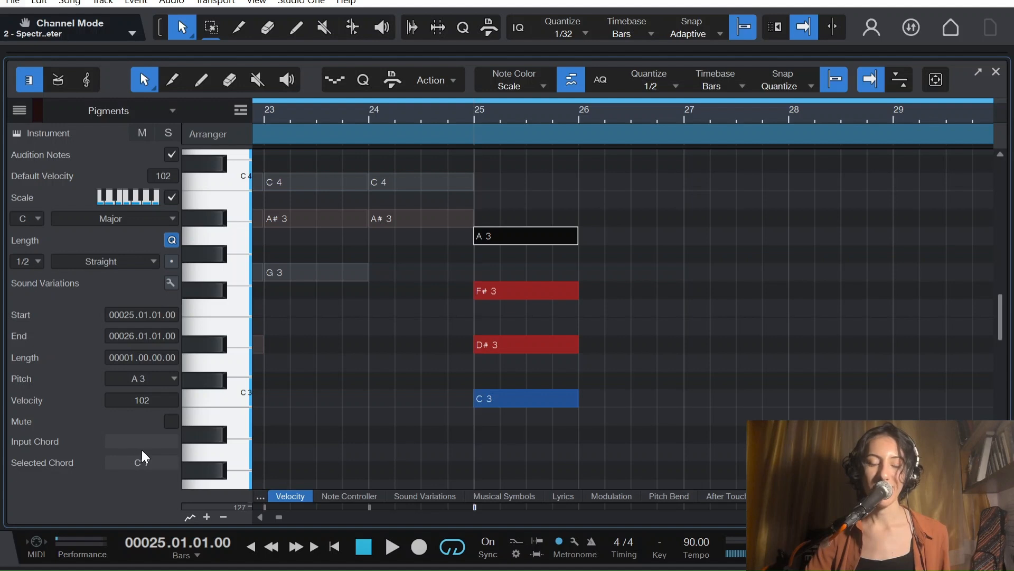
# Step: Duplicate the bar 25 C°7 chord successively into bars 26, 27 and 28, raising the lowest notes to C4, D#4 and F#4 for the inversions
pyautogui.click(588, 379)
pyautogui.hotkey('ctrl', 'a')
pyautogui.press('d')
pyautogui.click(721, 446)
pyautogui.click(642, 394)
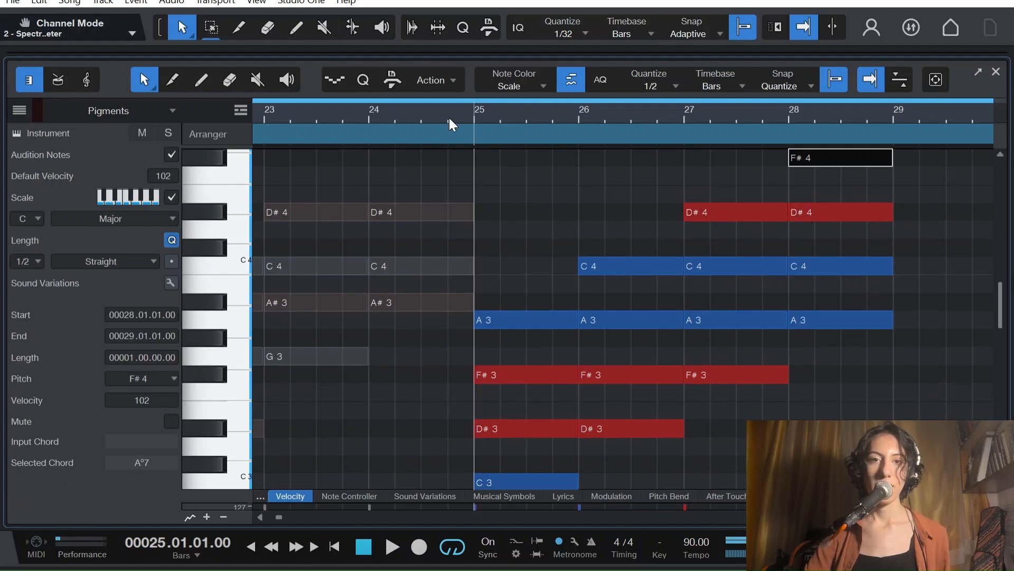
# Step: Play back the C°7 chord and its inversions from bar 25 through bar 28
pyautogui.click(449, 118)
pyautogui.press('space')
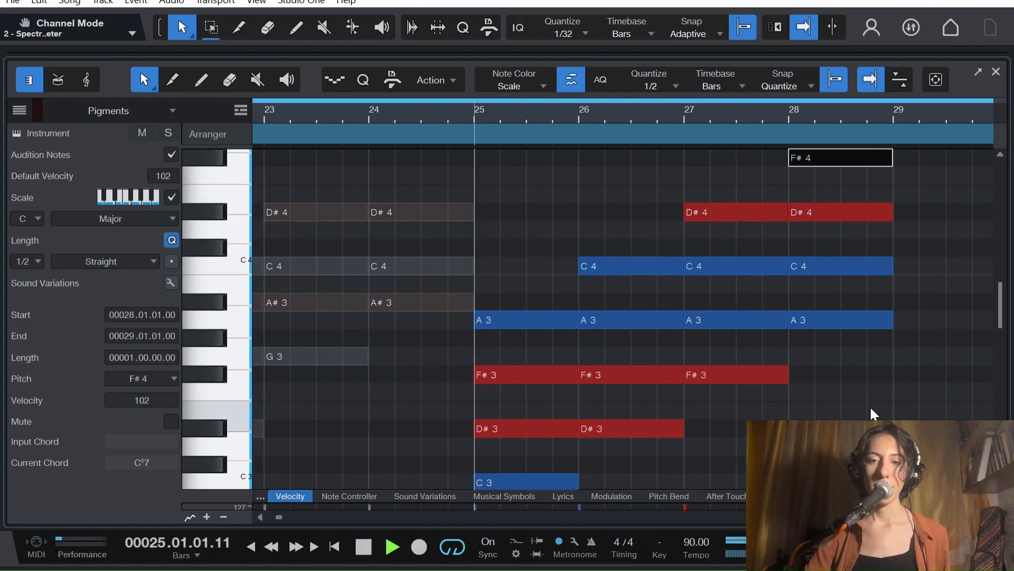
pyautogui.scroll(-1, 872, 406)
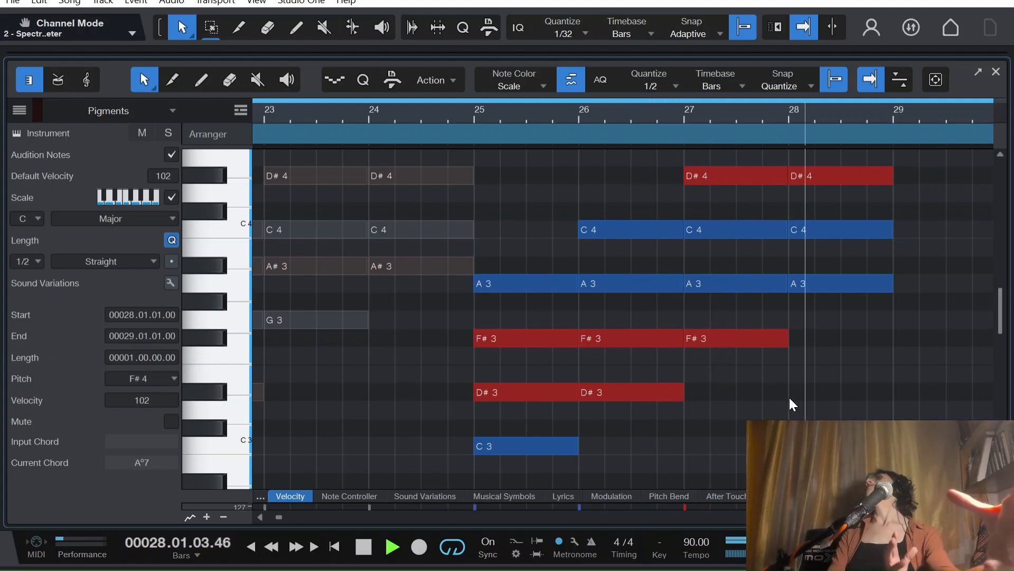
pyautogui.scroll(1, 854, 226)
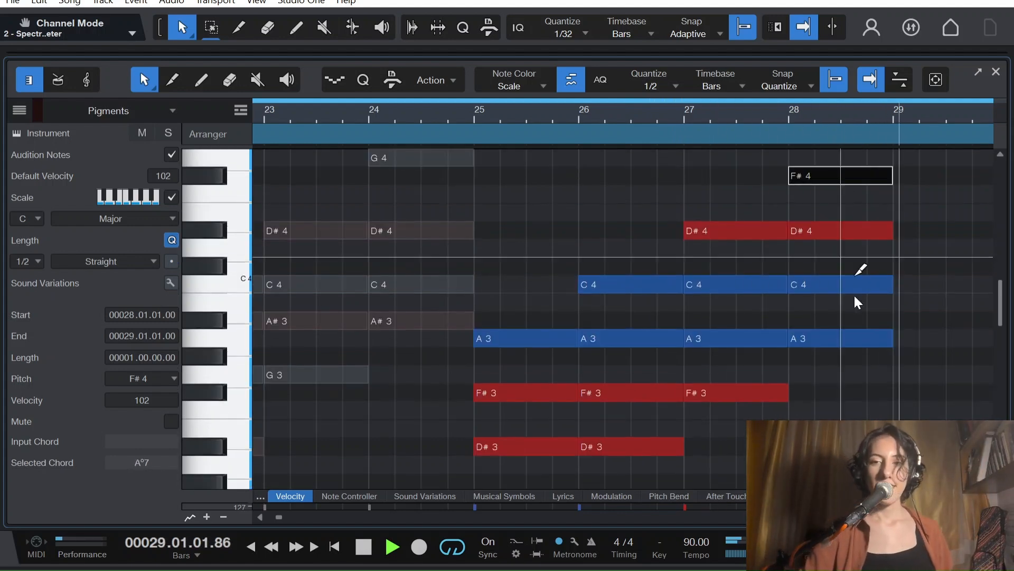
pyautogui.press('space')
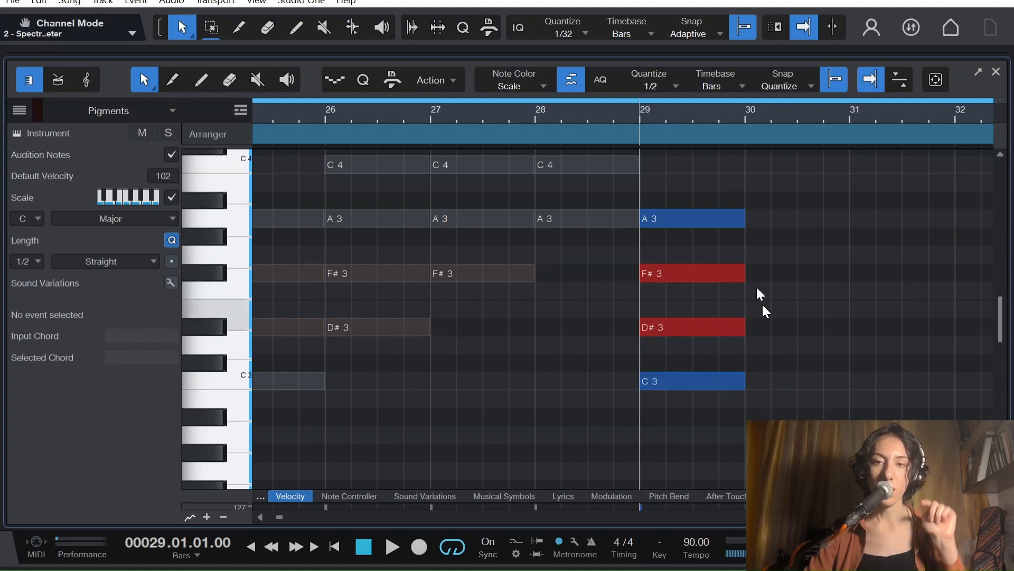
# Step: Raise the A3 note in bar 29 by a semitone to A#3
pyautogui.moveTo(732, 236); pyautogui.dragTo(667, 209)
pyautogui.scroll(1, 735, 236)
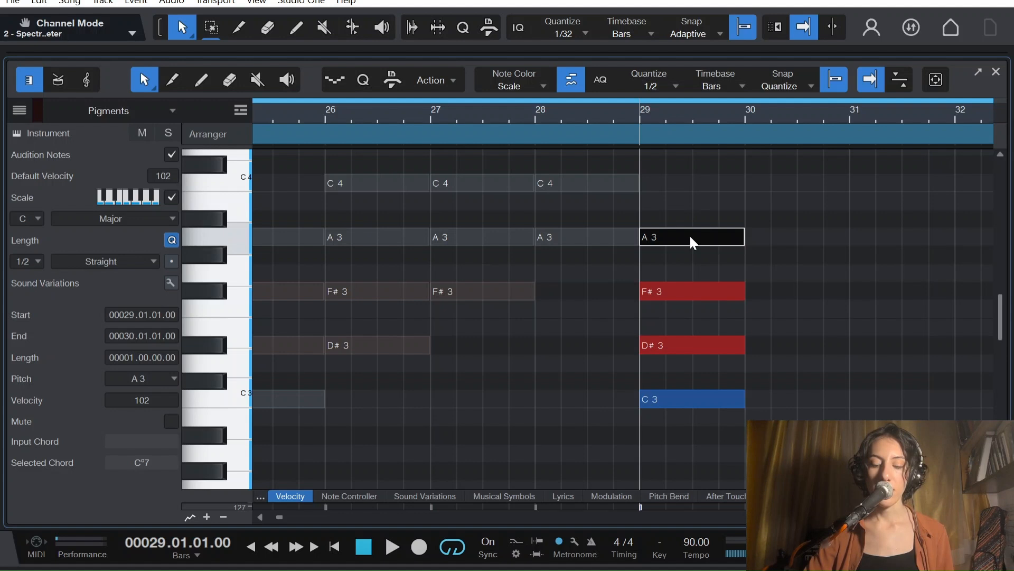
pyautogui.press('Up')
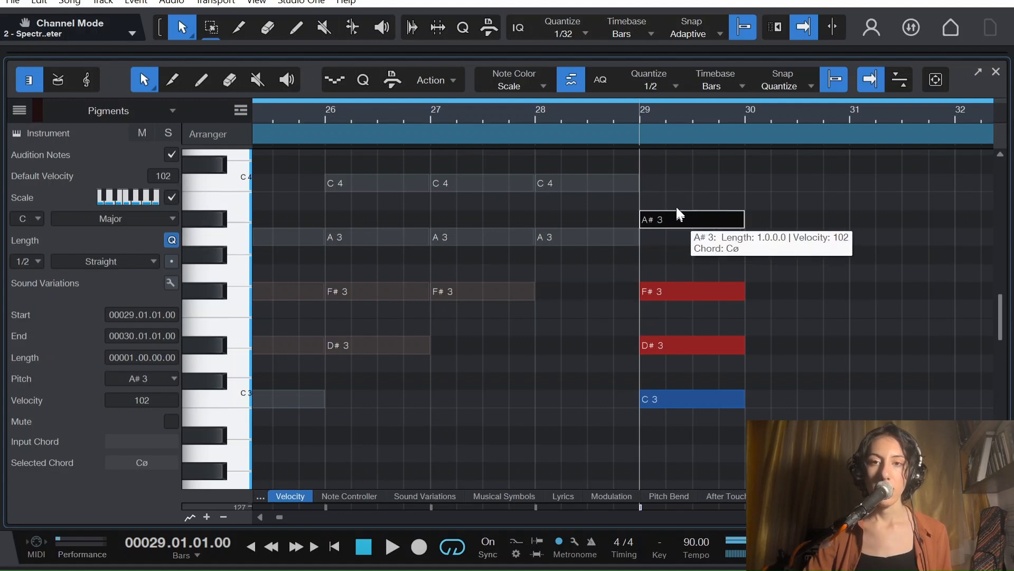
pyautogui.click(768, 316)
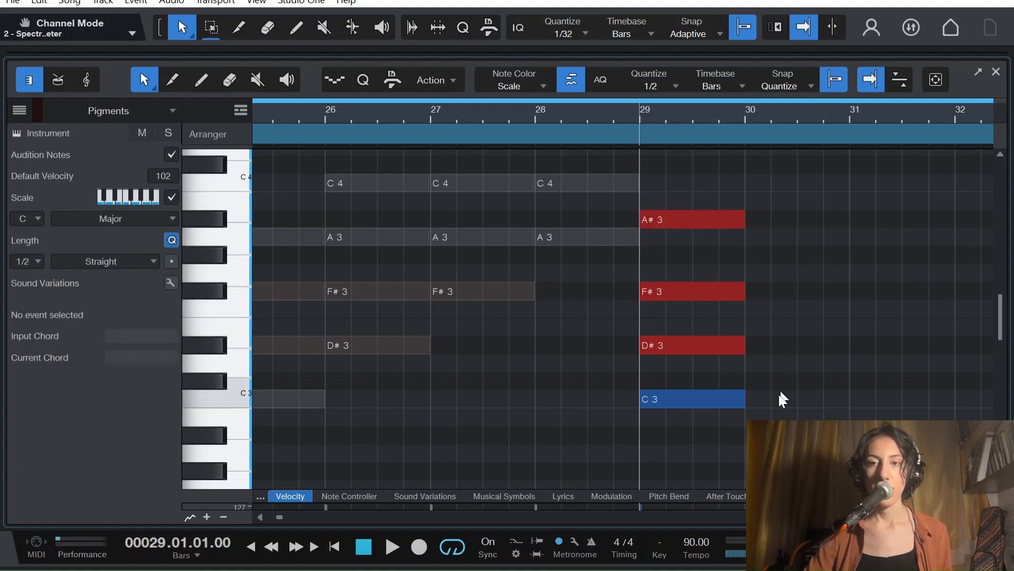
# Step: Select the four notes in bar 29 and check the chord's name in the Chord Display
pyautogui.moveTo(770, 425); pyautogui.dragTo(678, 192)
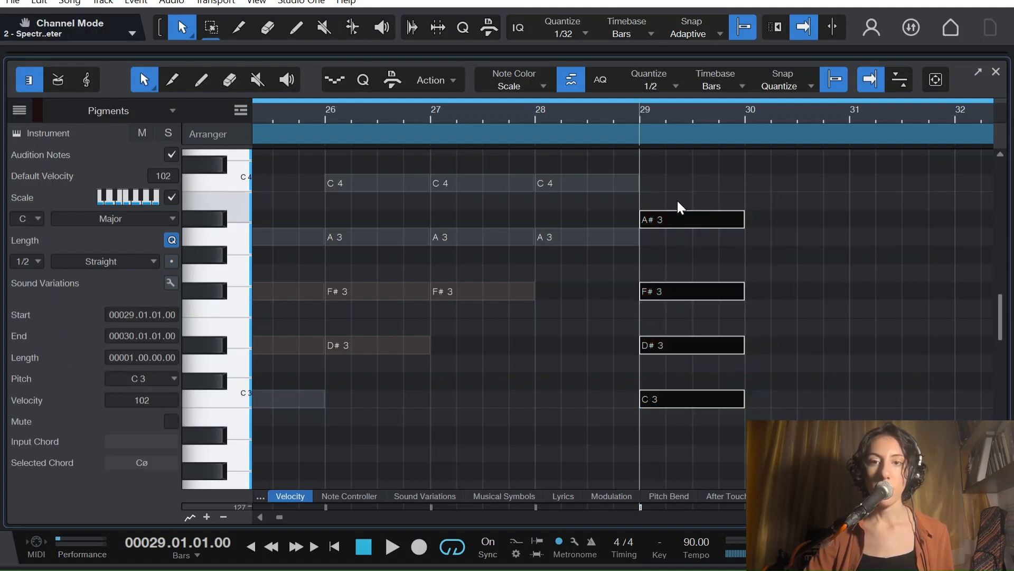
pyautogui.click(776, 306)
pyautogui.moveTo(796, 317); pyautogui.dragTo(691, 271)
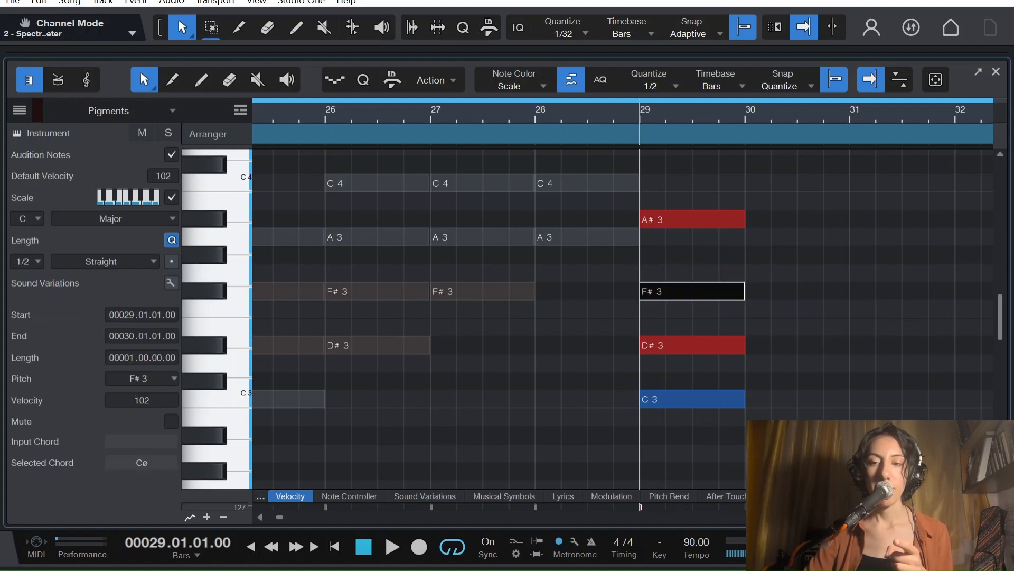
pyautogui.moveTo(746, 446); pyautogui.dragTo(691, 182)
pyautogui.click(138, 465)
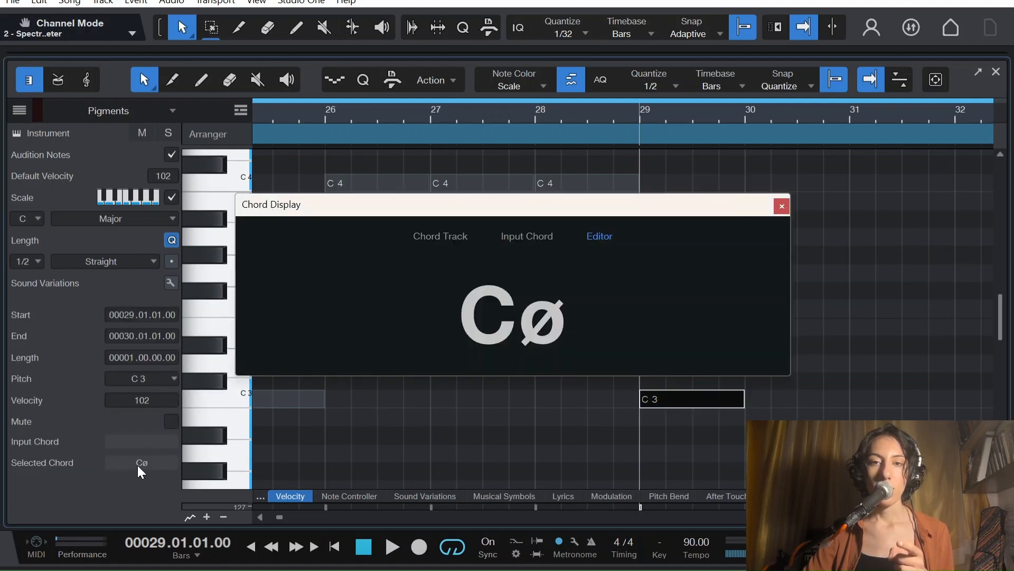
pyautogui.moveTo(585, 204); pyautogui.dragTo(598, 167)
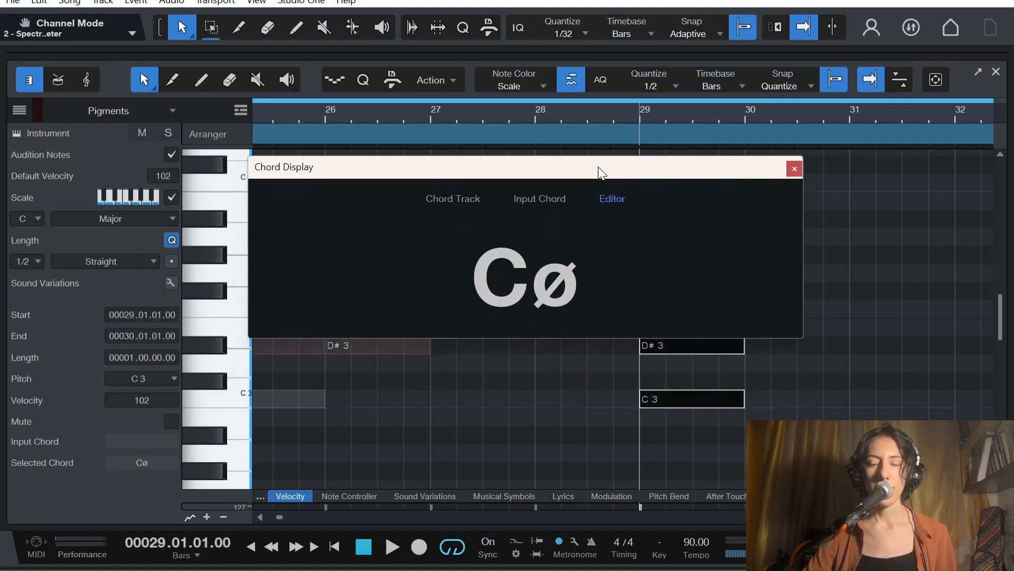
# Step: Duplicate the bar 29 chord into bar 30, raise its C3 to C4, and duplicate that inversion into bar 31
pyautogui.press('d')
pyautogui.hscroll(3, 730, 453)
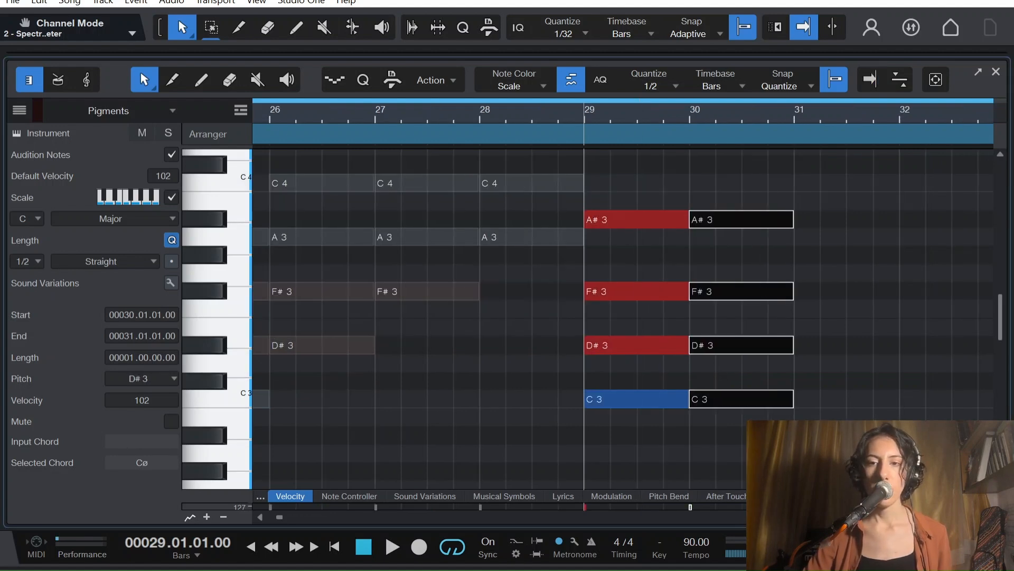
pyautogui.click(657, 399)
pyautogui.hotkey('shift', 'Up')
pyautogui.press('d')
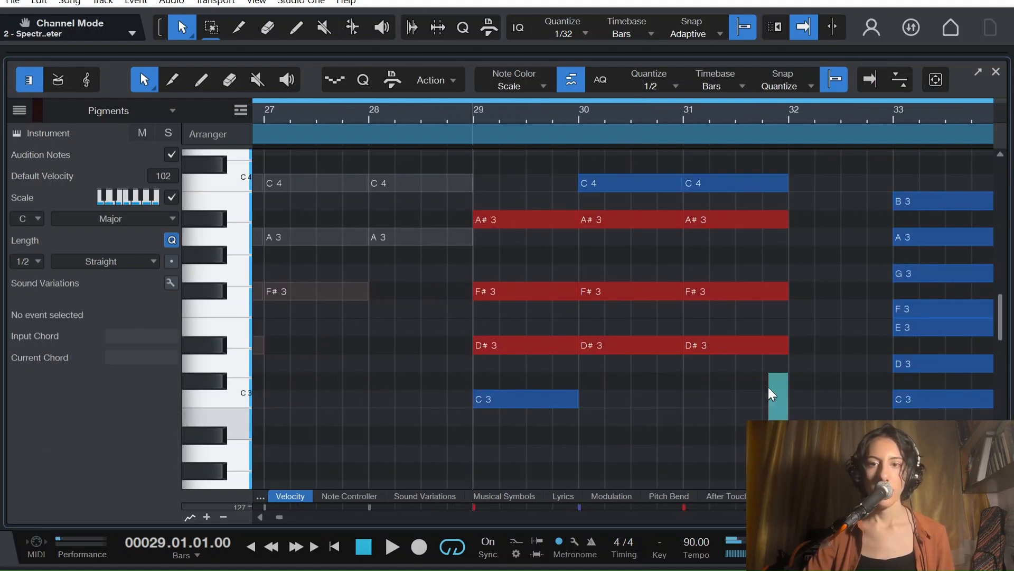
# Step: Raise D#3 in bar 31 to D#4, duplicate the inversion into bar 32, and raise its F#3 to F#4
pyautogui.click(760, 346)
pyautogui.hotkey('shift', 'Up')
pyautogui.press('d')
pyautogui.click(820, 369)
pyautogui.hotkey('shift', 'Up')
# Step: Play back the half-diminished C chord and its inversions through bar 32
pyautogui.press('space')
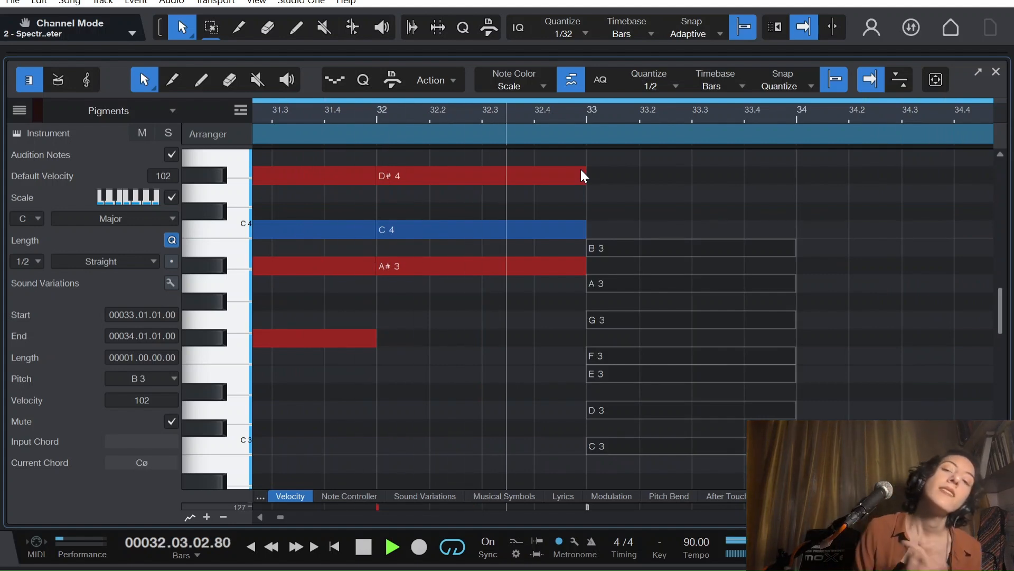
pyautogui.press('space')
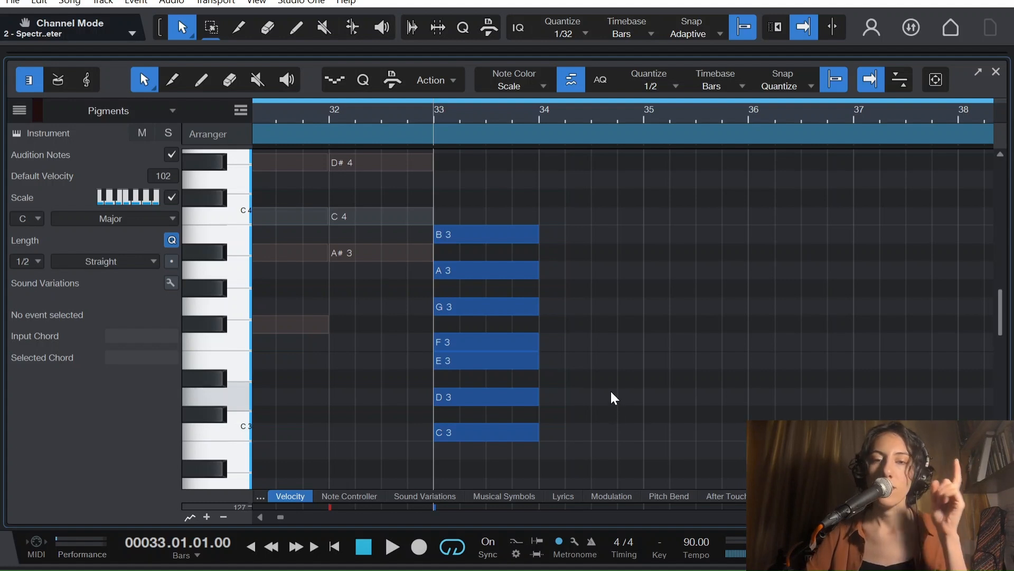
# Step: Delete the D3, F3 and A3 notes in bar 33, keeping C3, E3, G3 and B3
pyautogui.scroll(1, 621, 386)
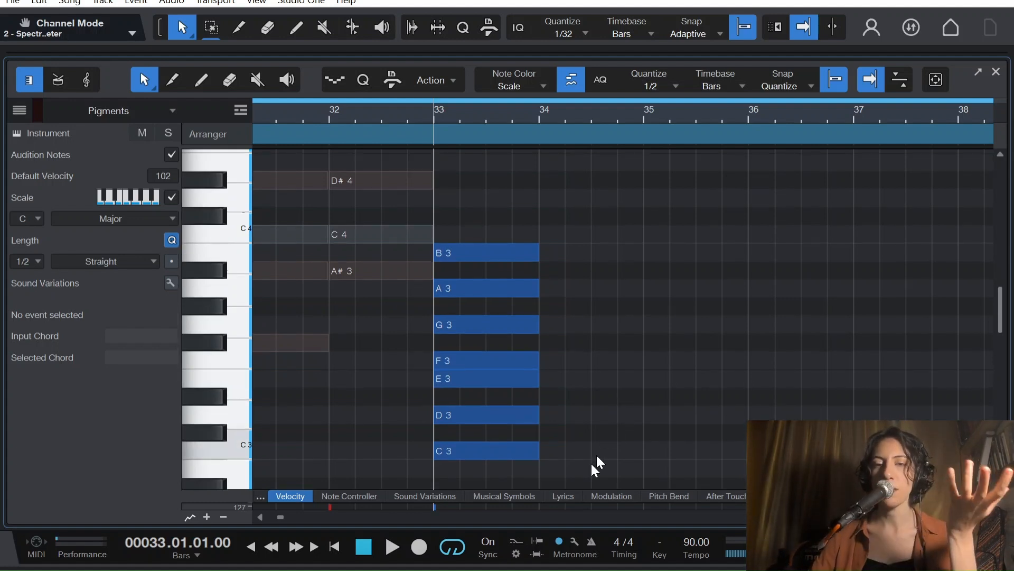
pyautogui.scroll(-2, 600, 386)
pyautogui.scroll(-1, 600, 387)
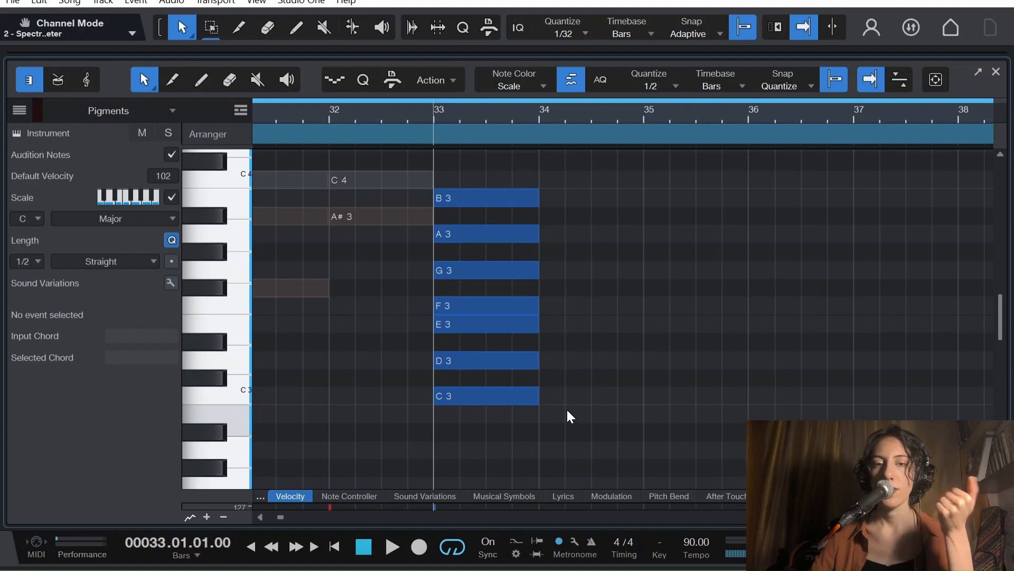
pyautogui.click(506, 360)
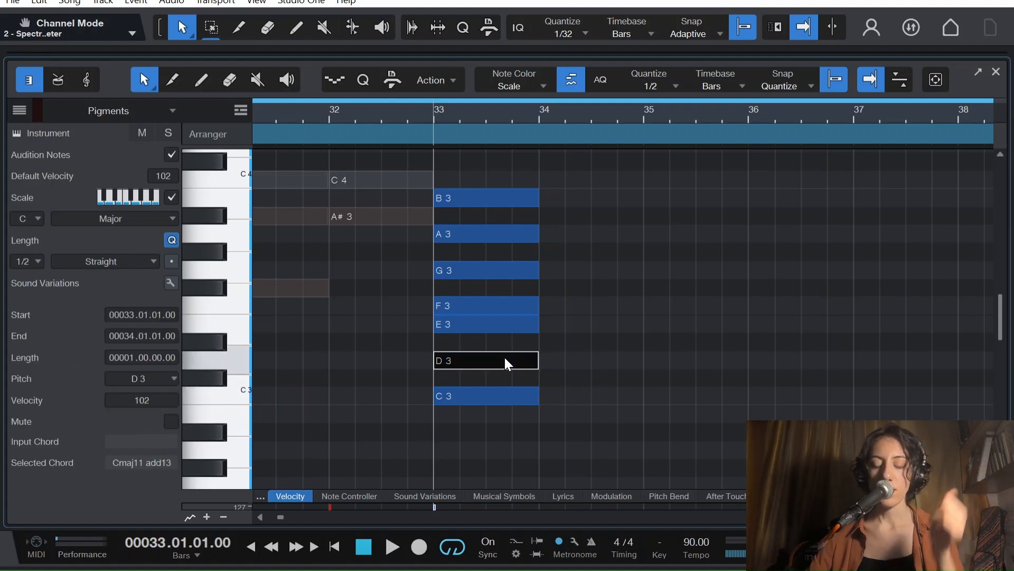
pyautogui.press('Delete')
pyautogui.click(510, 305)
pyautogui.press('Delete')
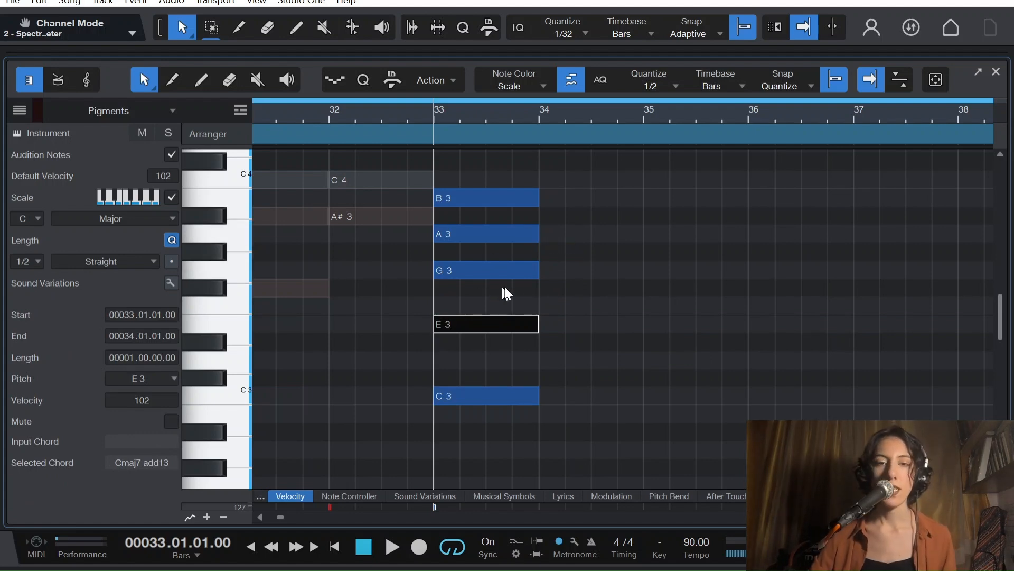
pyautogui.moveTo(587, 255); pyautogui.dragTo(486, 244)
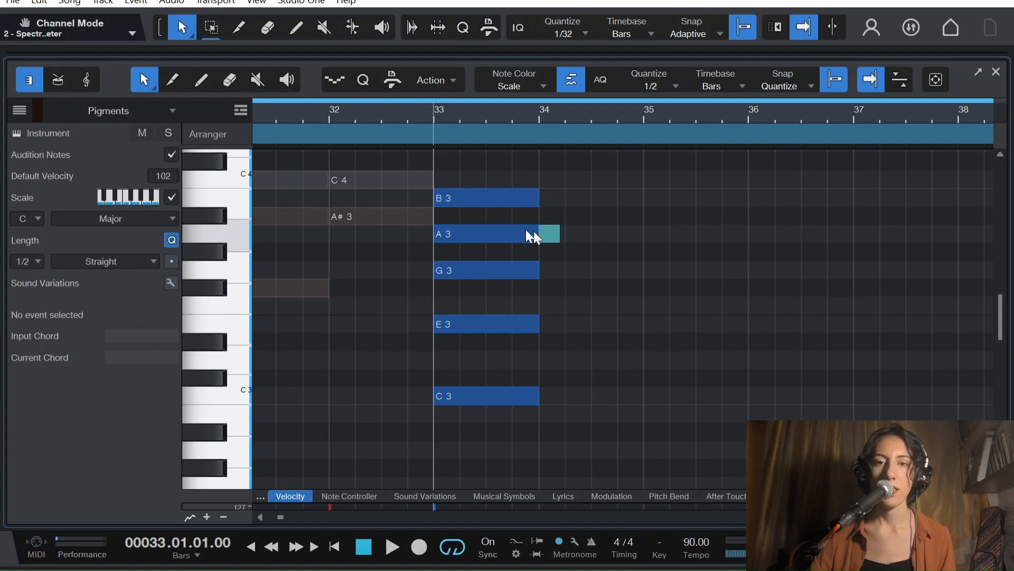
pyautogui.click(499, 229)
pyautogui.press('Delete')
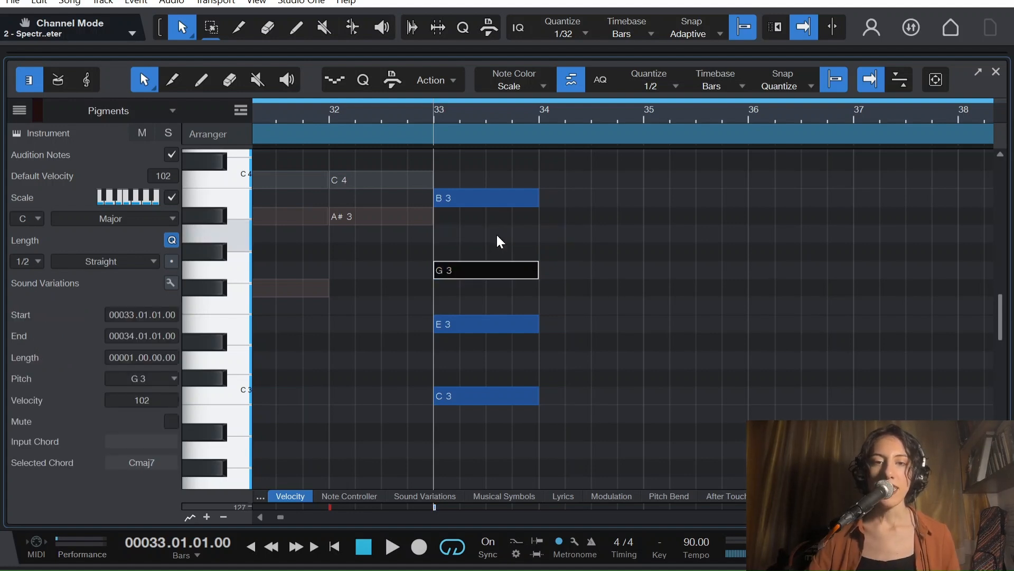
# Step: Raise G3 in bar 33 to G#3 and lower B3 to A#3 to form an augmented 7th chord
pyautogui.moveTo(590, 295); pyautogui.dragTo(461, 255)
pyautogui.press('Up')
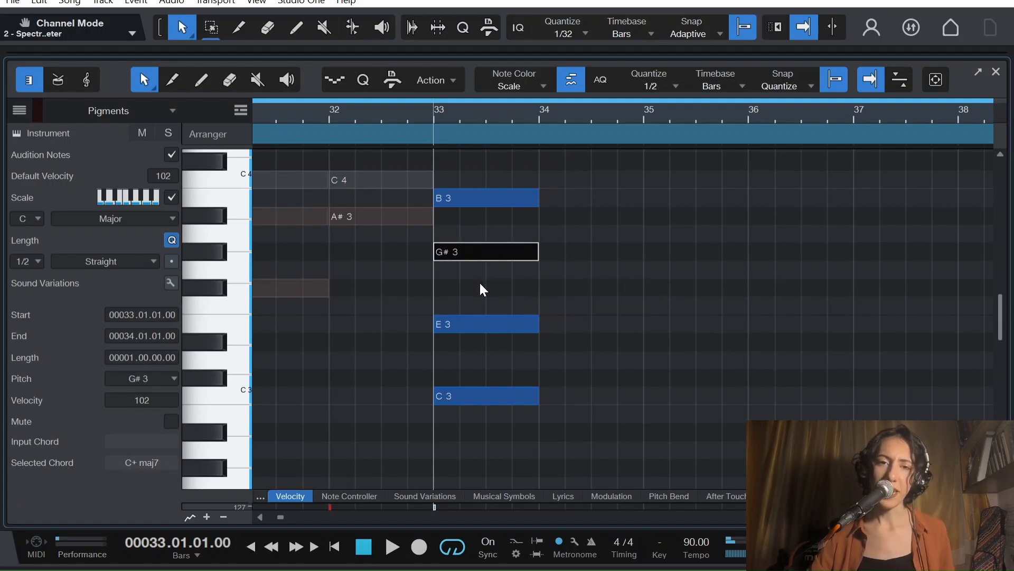
pyautogui.moveTo(571, 216); pyautogui.dragTo(468, 165)
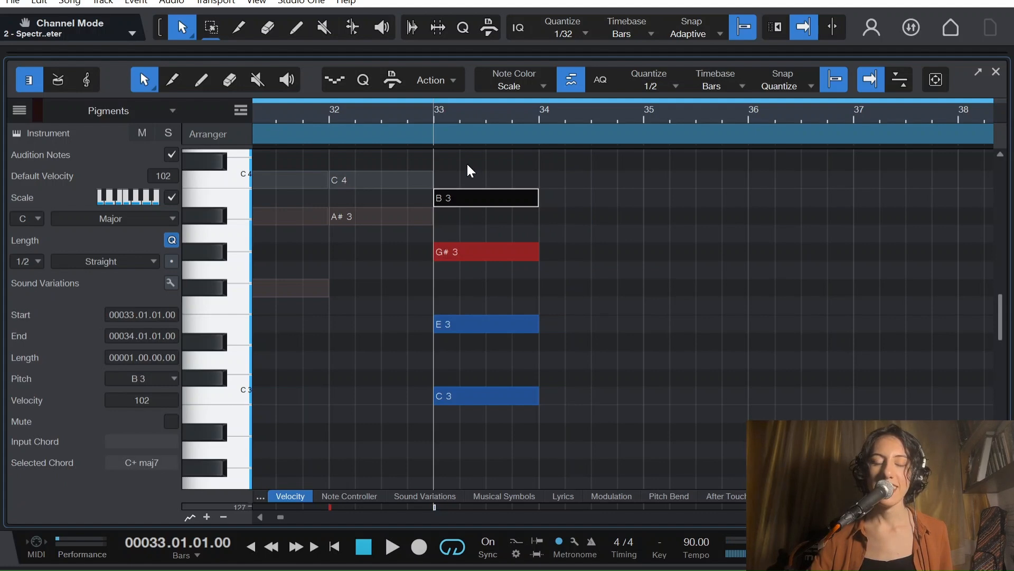
pyautogui.press('Down')
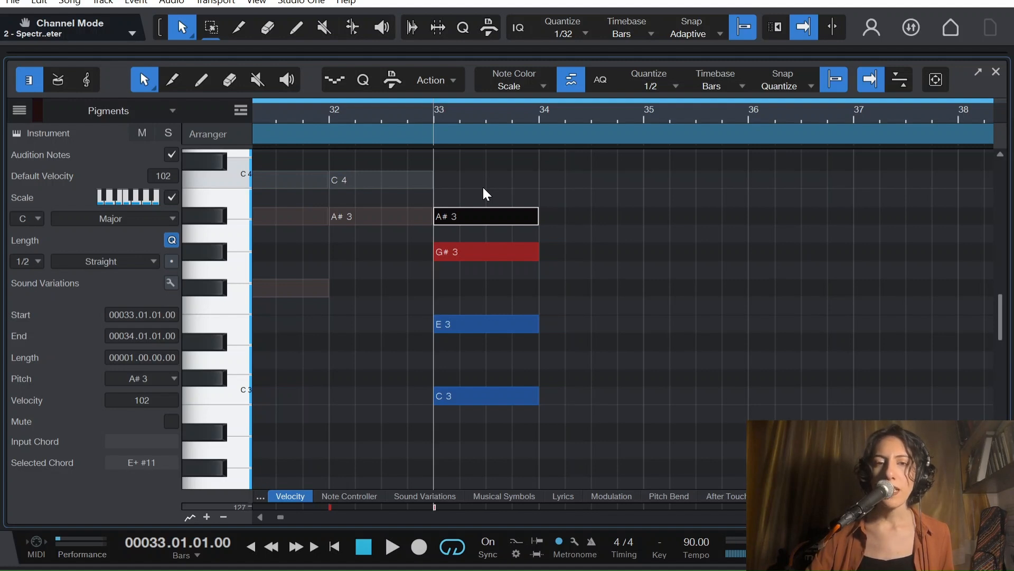
# Step: Select the four notes in bar 33 to read the detected chord name, and clear the selection
pyautogui.click(599, 342)
pyautogui.scroll(1, 599, 343)
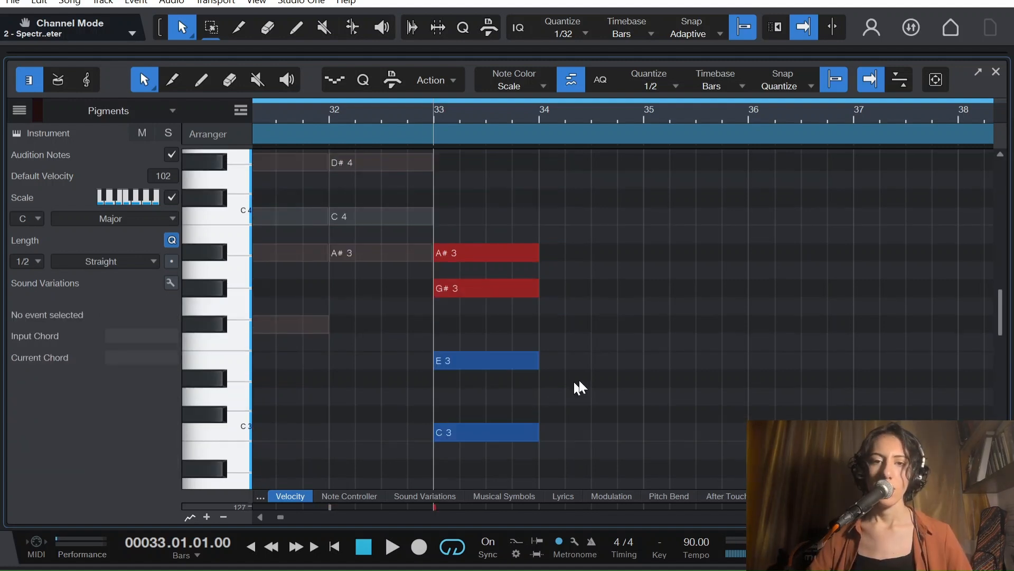
pyautogui.scroll(-1, 618, 377)
pyautogui.moveTo(590, 456); pyautogui.dragTo(490, 208)
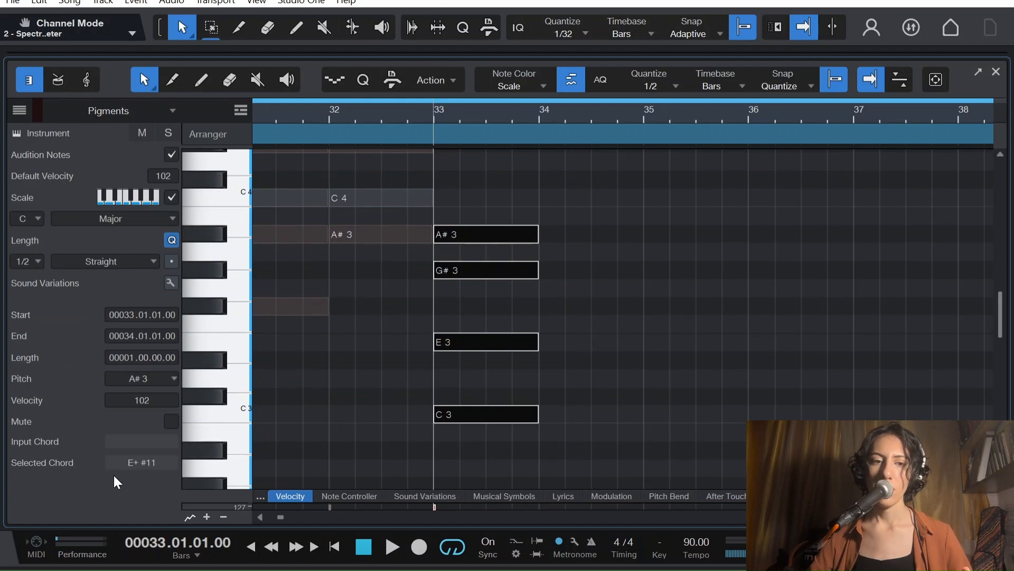
pyautogui.click(650, 404)
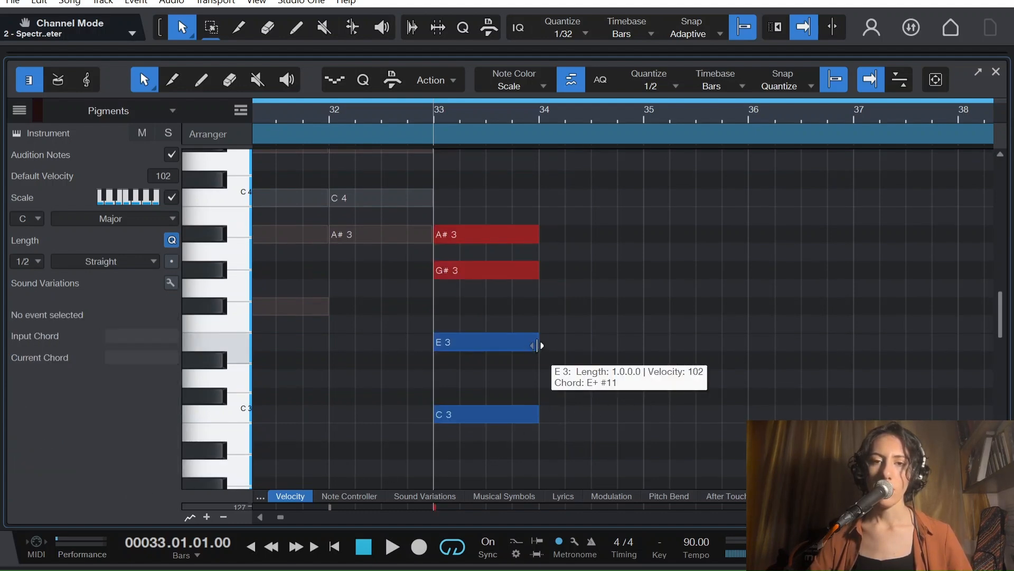
# Step: Duplicate the bar 33 chord into bars 34 to 36 as inversions, raising C3 to C4, E3 to E4 and G#3 to G#4 in turn
pyautogui.click(487, 412)
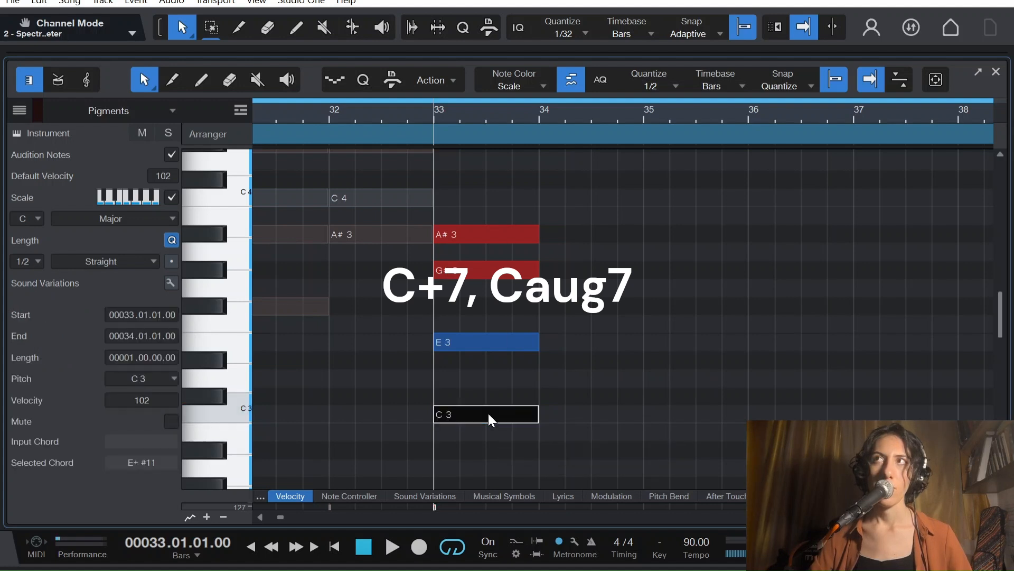
pyautogui.click(617, 332)
pyautogui.moveTo(588, 443); pyautogui.dragTo(465, 198)
pyautogui.press('d')
pyautogui.moveTo(669, 416); pyautogui.dragTo(593, 154)
pyautogui.hotkey('shift', 'Up')
pyautogui.press('d')
pyautogui.moveTo(772, 430); pyautogui.dragTo(704, 329)
pyautogui.hotkey('shift', 'Up')
pyautogui.moveTo(742, 394); pyautogui.dragTo(671, 193)
pyautogui.press('d')
pyautogui.moveTo(875, 375); pyautogui.dragTo(814, 326)
pyautogui.hotkey('shift', 'Up')
# Step: Play back the augmented 7th chord and its inversions in bars 33 to 36
pyautogui.press('space')
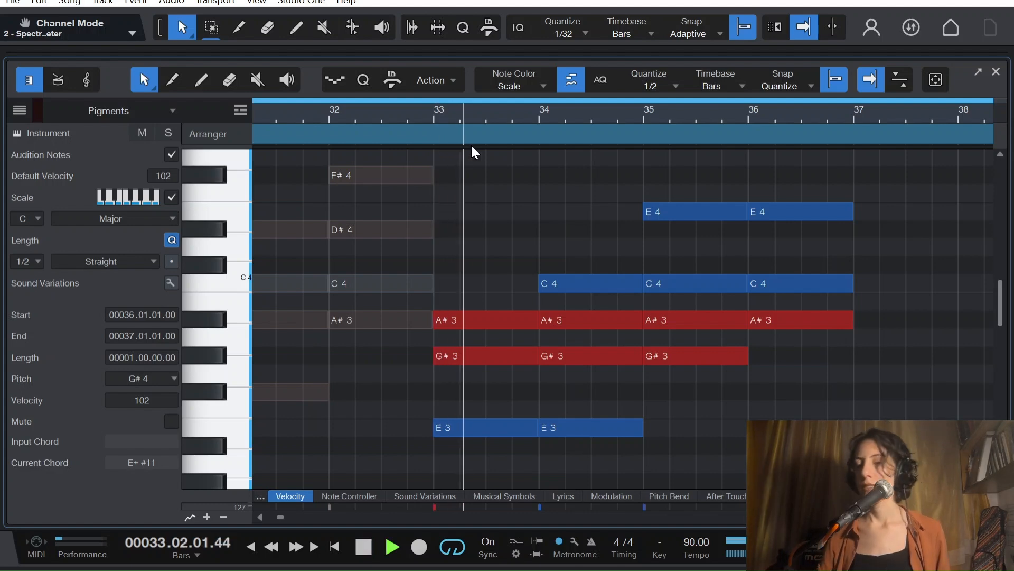
pyautogui.scroll(3, 575, 337)
pyautogui.scroll(-8, 574, 337)
pyautogui.scroll(1, 572, 337)
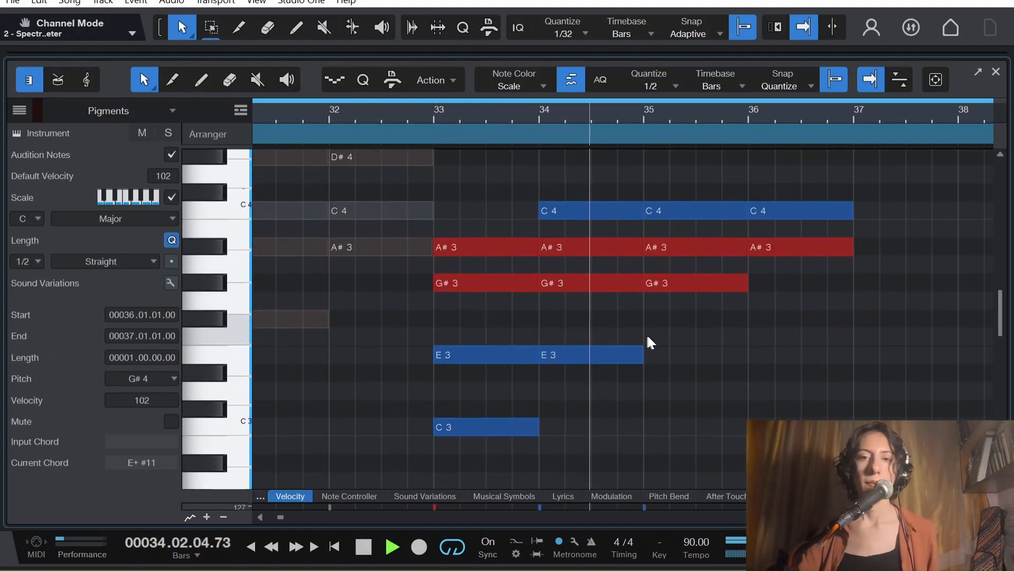
pyautogui.scroll(4, 650, 342)
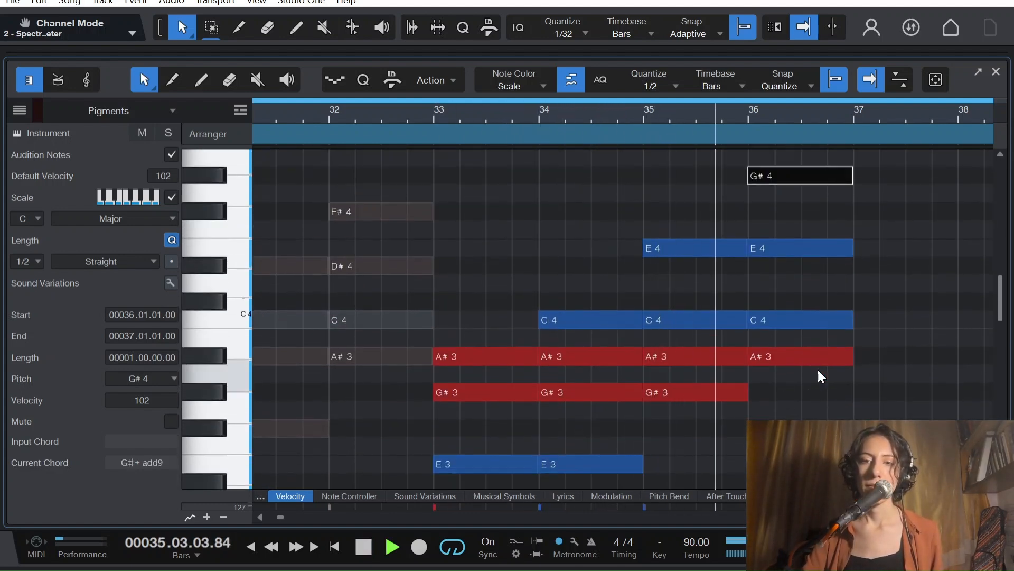
pyautogui.scroll(1, 832, 351)
pyautogui.click(838, 347)
pyautogui.scroll(-1, 857, 413)
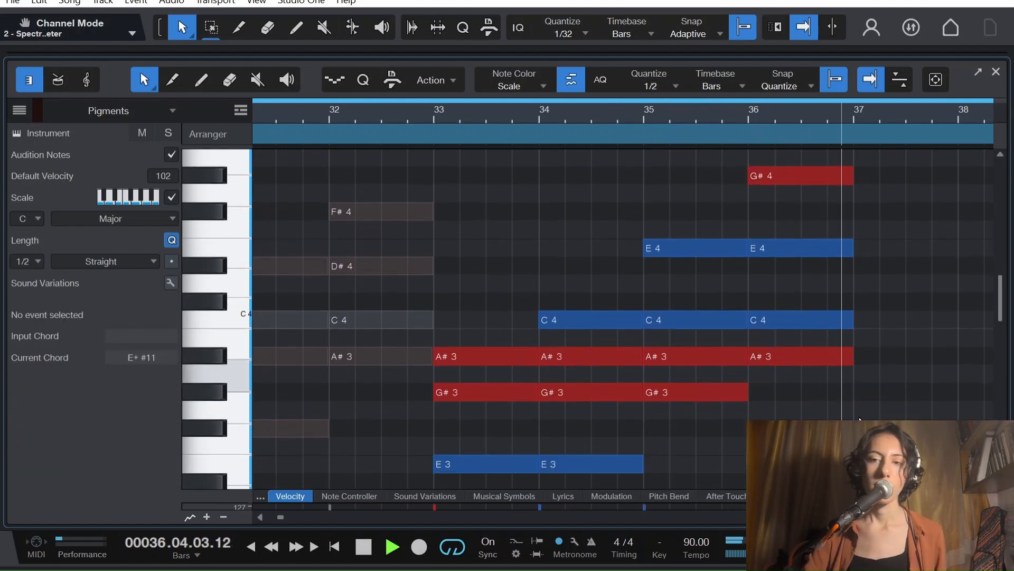
pyautogui.scroll(-6, 864, 414)
pyautogui.moveTo(878, 434); pyautogui.dragTo(455, 79)
pyautogui.click(865, 357)
pyautogui.scroll(-3, 865, 356)
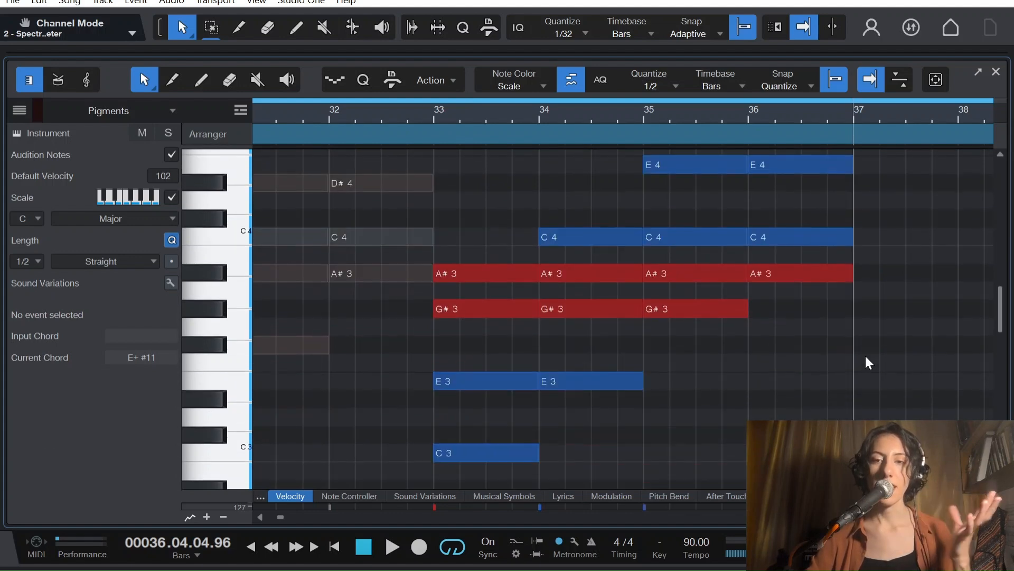
pyautogui.scroll(-4, 865, 355)
pyautogui.scroll(2, 854, 362)
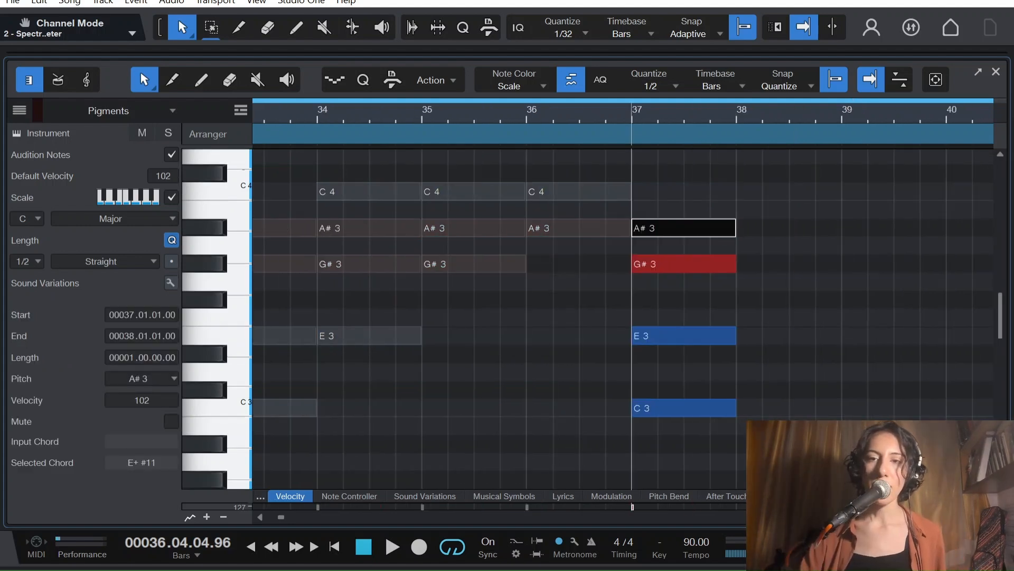
pyautogui.click(759, 407)
pyautogui.scroll(1, 763, 391)
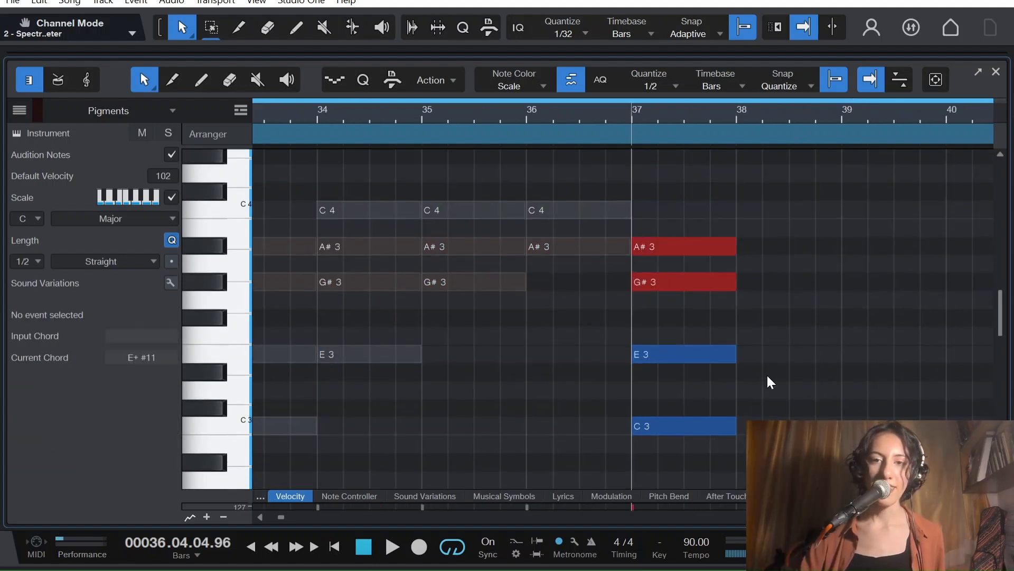
pyautogui.click(694, 250)
pyautogui.hotkey('shift', 'Up')
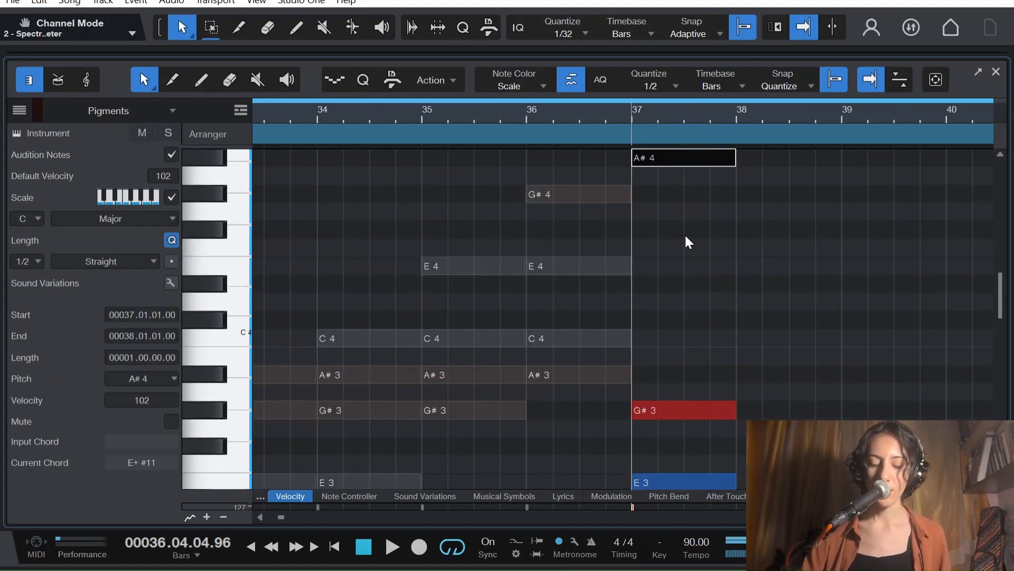
pyautogui.hotkey('shift', 'Down')
# Step: Raise A#3 in bar 37 to B3 to form a C augmented major 7th chord, and clear the selection
pyautogui.click(641, 337)
pyautogui.keyDown('alt'); pyautogui.click(675, 377); pyautogui.keyUp('alt')
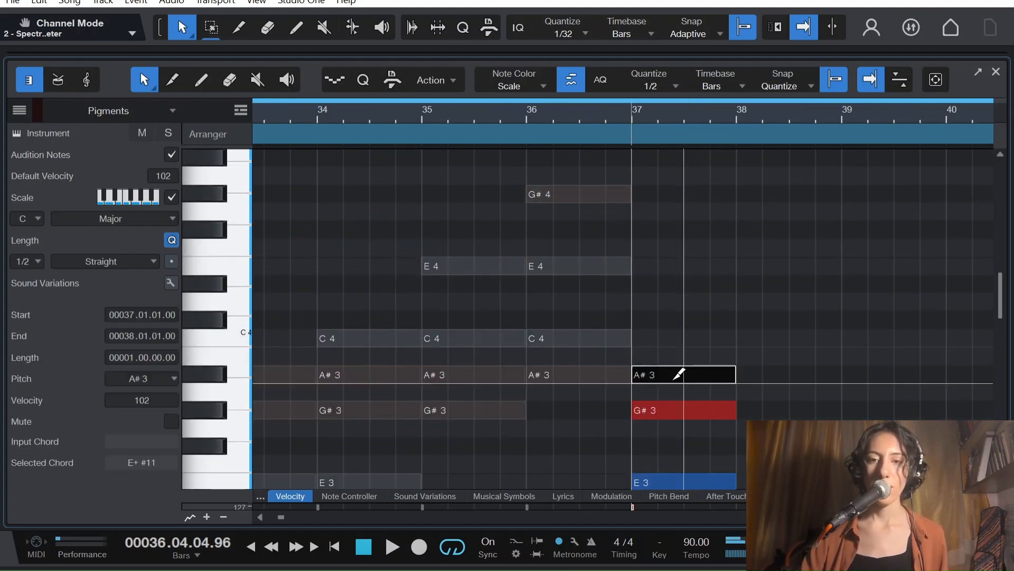
pyautogui.press('Up')
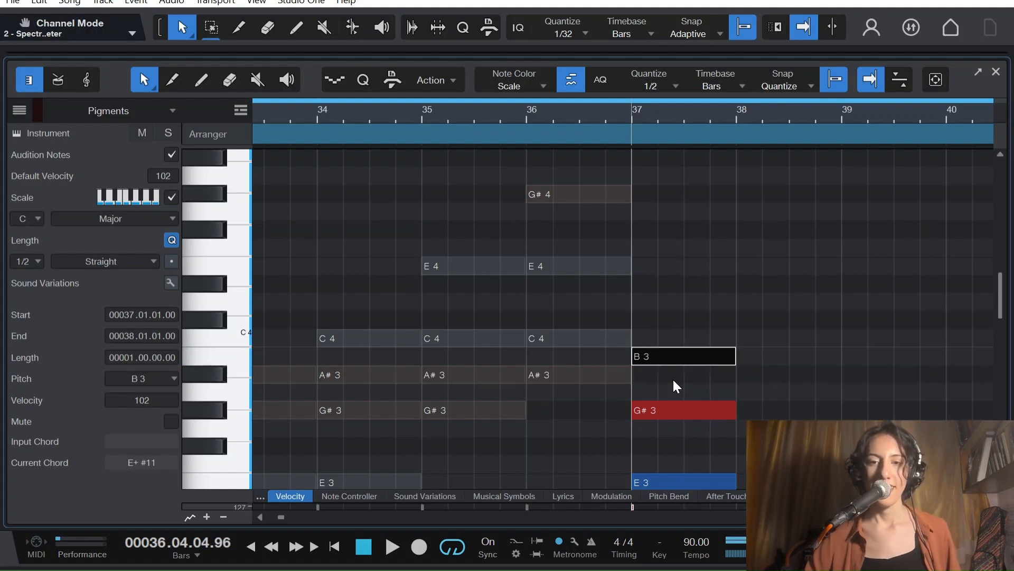
pyautogui.scroll(-1, 695, 365)
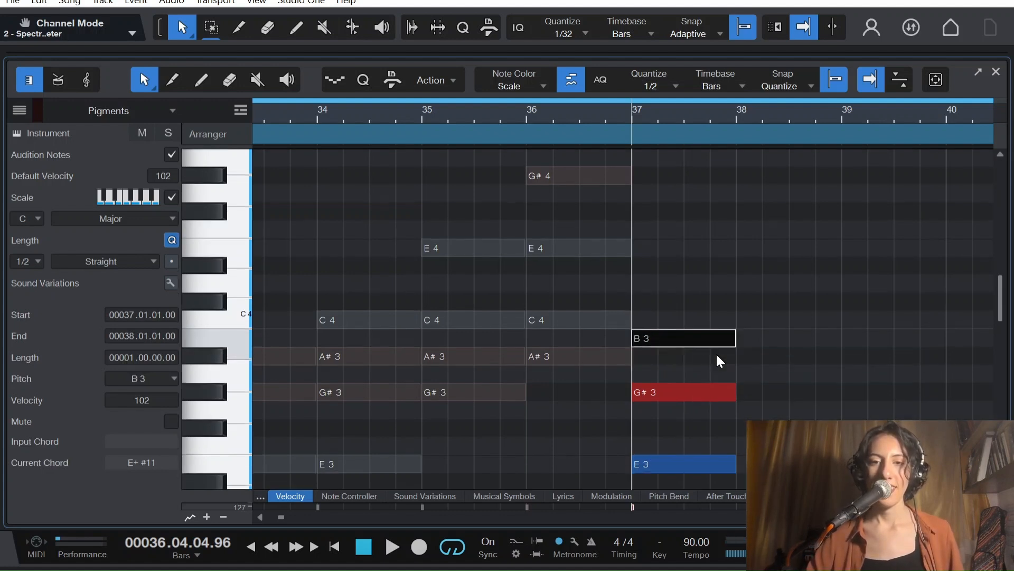
pyautogui.scroll(-1, 716, 359)
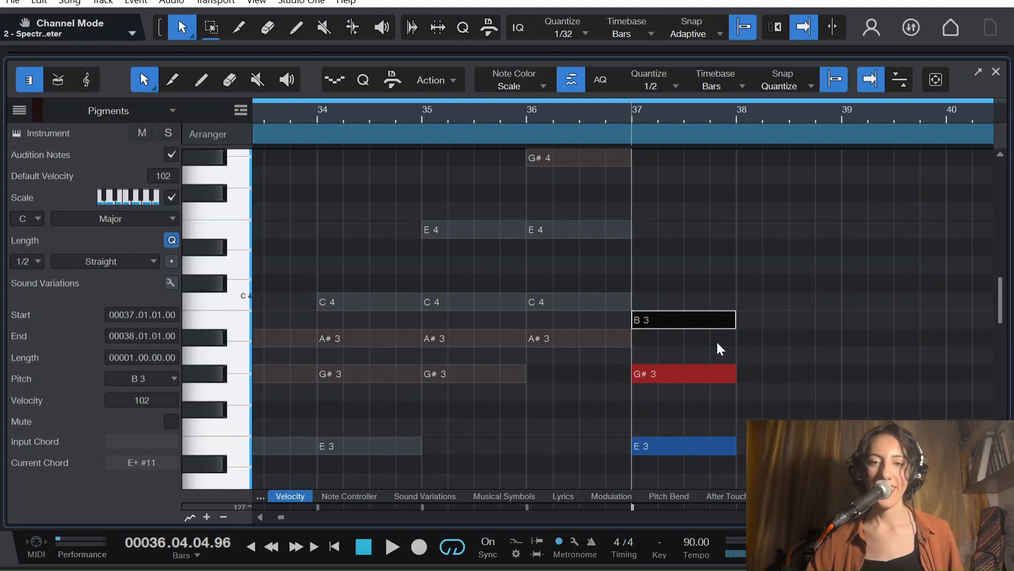
pyautogui.scroll(-3, 720, 343)
pyautogui.click(720, 343)
pyautogui.scroll(-4, 798, 338)
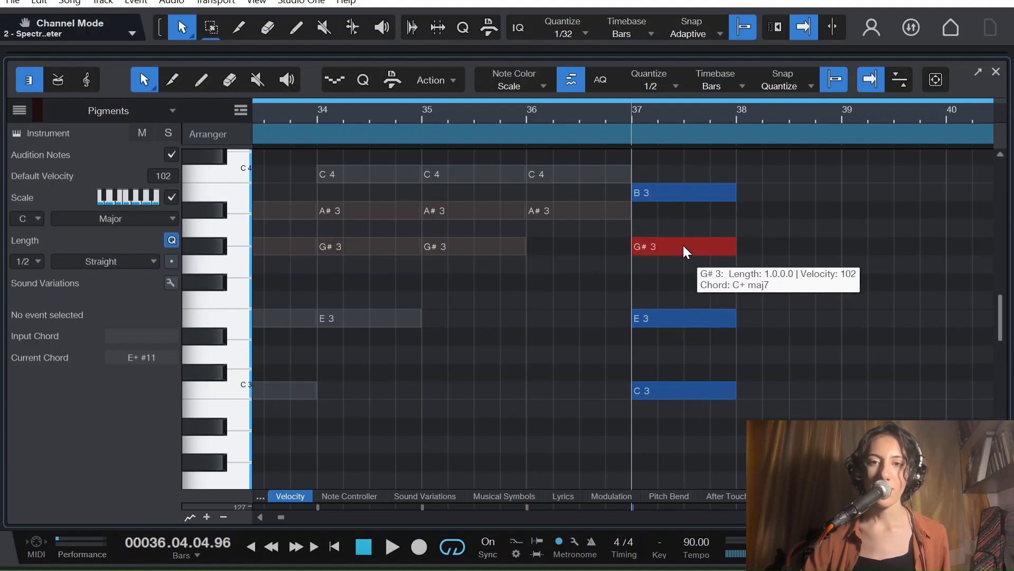
# Step: Duplicate the four notes of bar 37 into bar 38, and view the bar 37 chord's name in the Chord Display
pyautogui.moveTo(788, 455); pyautogui.dragTo(680, 157)
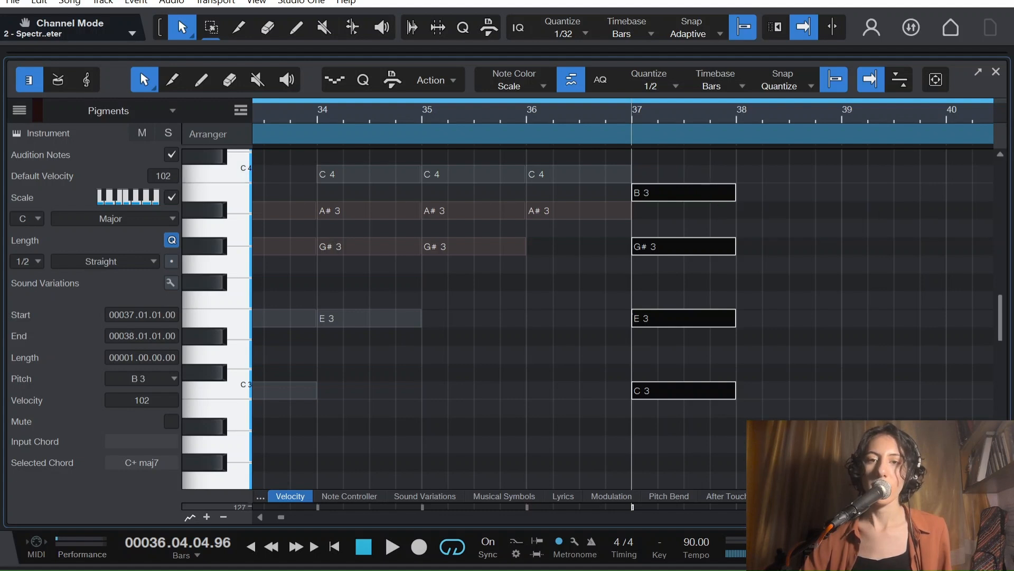
pyautogui.scroll(1, 796, 412)
pyautogui.scroll(2, 795, 404)
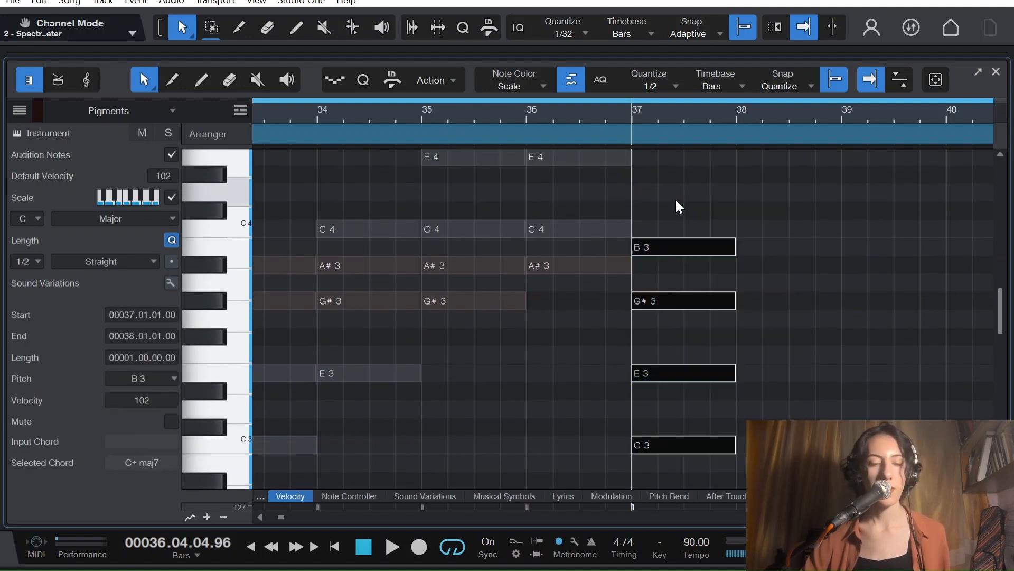
pyautogui.press('d')
pyautogui.scroll(-2, 829, 321)
pyautogui.moveTo(667, 175); pyautogui.dragTo(644, 162)
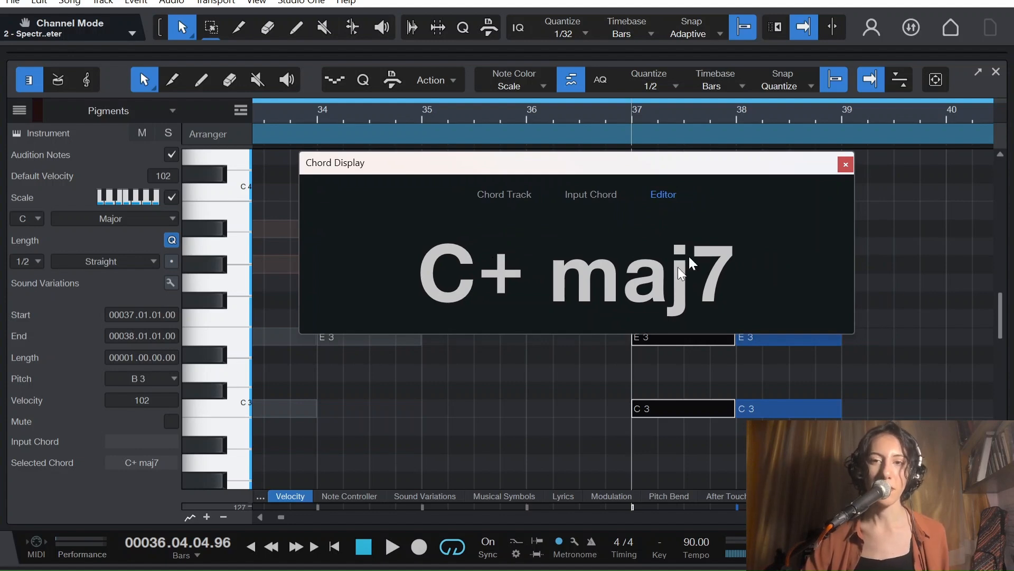
pyautogui.click(846, 164)
# Step: Raise C3 in bar 38 to C4, and duplicate the chord into bars 39 and 40, raising E3 to E4 and G#3 to G#4 in turn
pyautogui.click(829, 316)
pyautogui.scroll(-2, 839, 388)
pyautogui.click(789, 354)
pyautogui.hotkey('shift', 'Up')
pyautogui.moveTo(859, 410); pyautogui.dragTo(766, 184)
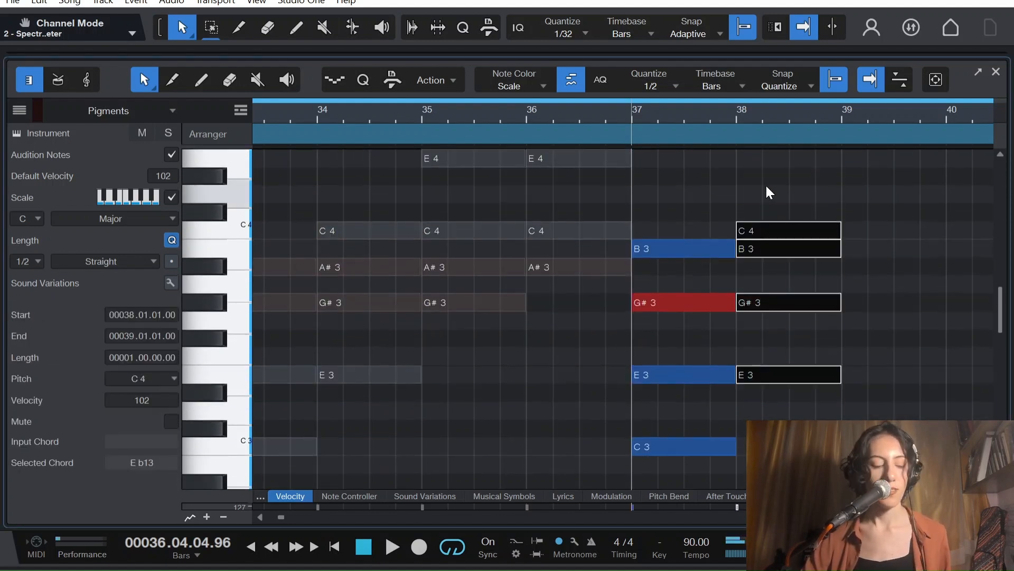
pyautogui.press('d')
pyautogui.hotkey('shift', 'Up')
pyautogui.press('d')
pyautogui.hotkey('shift', 'Up')
# Step: Play back the augmented major 7th chord and its inversions in bars 37 to 40
pyautogui.press('space')
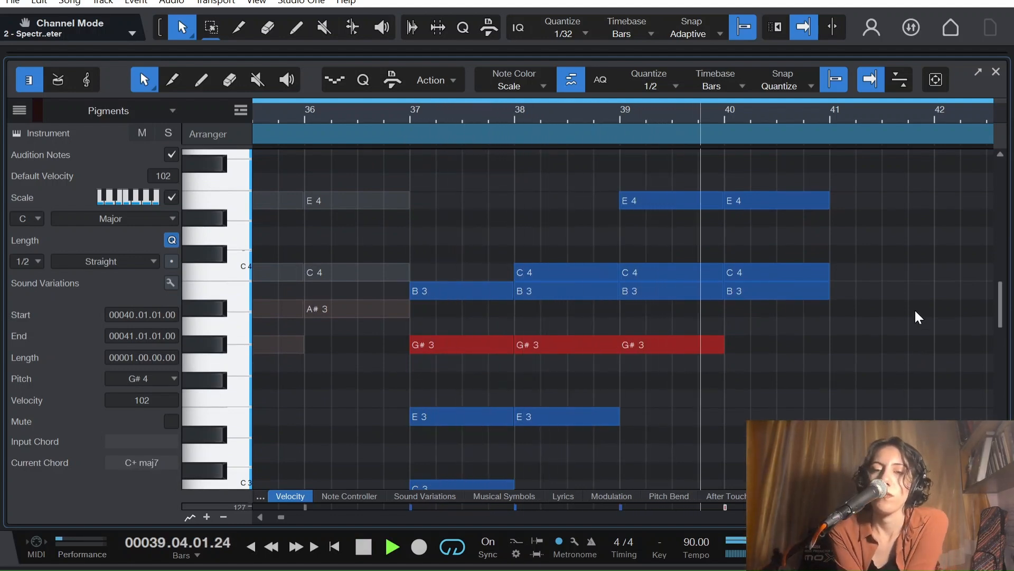
pyautogui.scroll(1, 930, 254)
pyautogui.scroll(1, 931, 259)
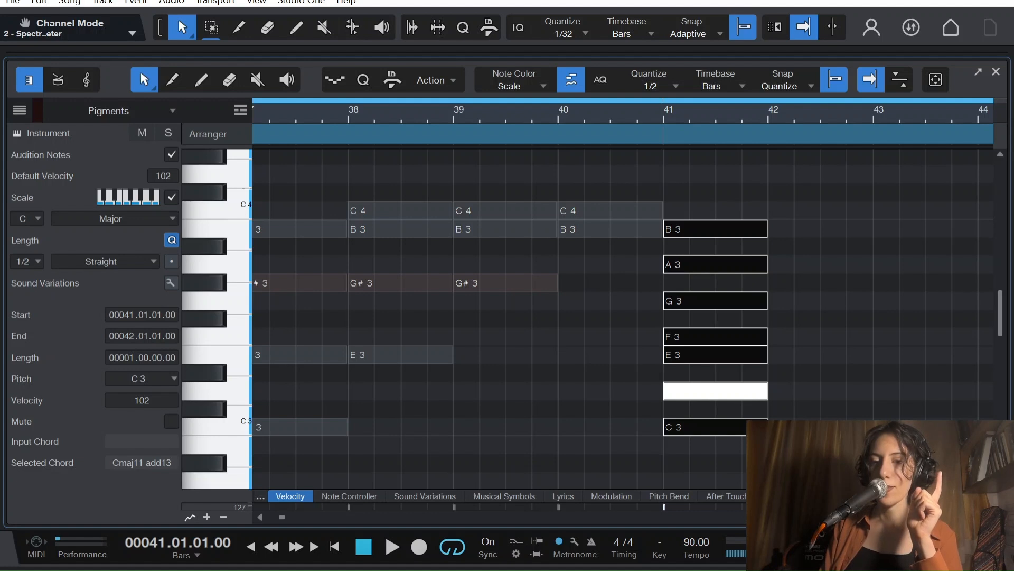
# Step: Delete the D3, F3 and A3 notes in bar 41, keeping C3, E3, G3 and B3
pyautogui.hscroll(1, 624, 317)
pyautogui.scroll(-1, 588, 318)
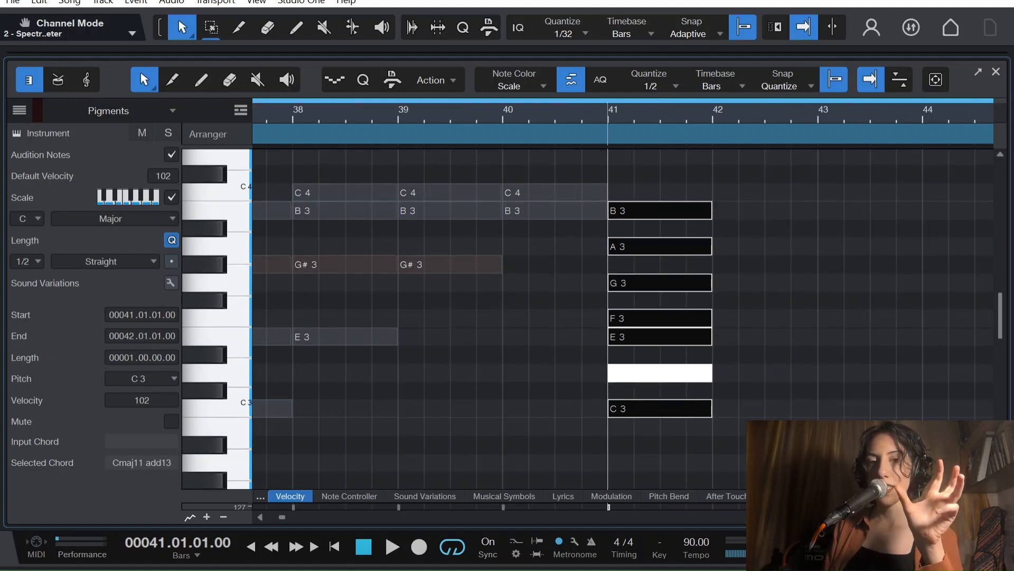
pyautogui.click(712, 428)
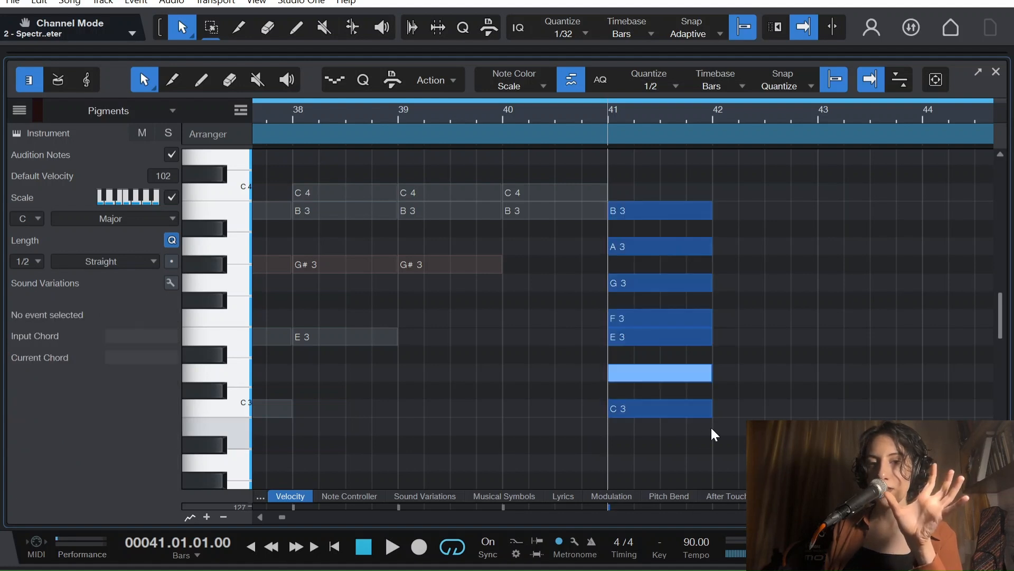
pyautogui.moveTo(736, 374); pyautogui.dragTo(670, 367)
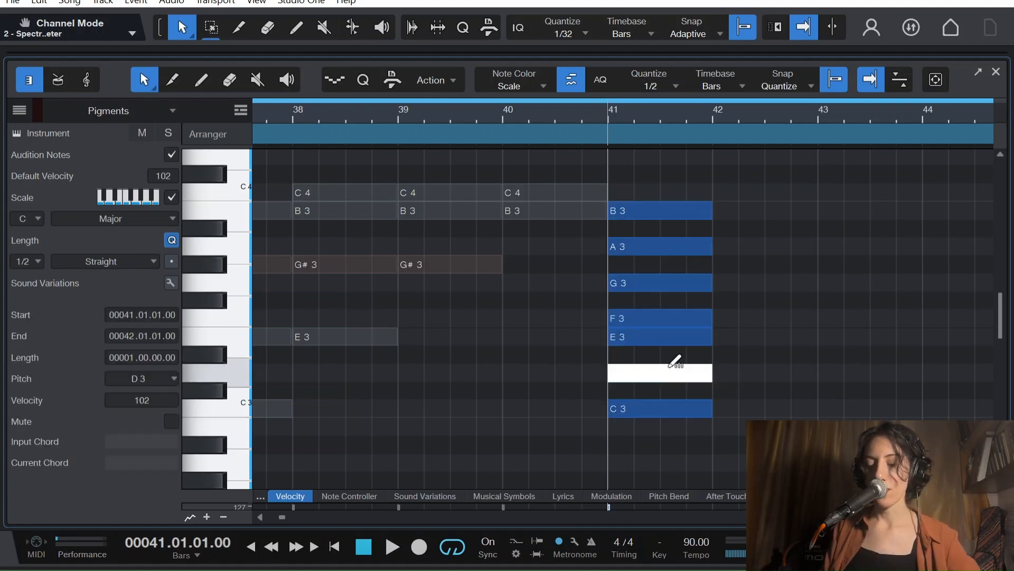
pyautogui.press('Delete')
pyautogui.moveTo(743, 318); pyautogui.dragTo(667, 311)
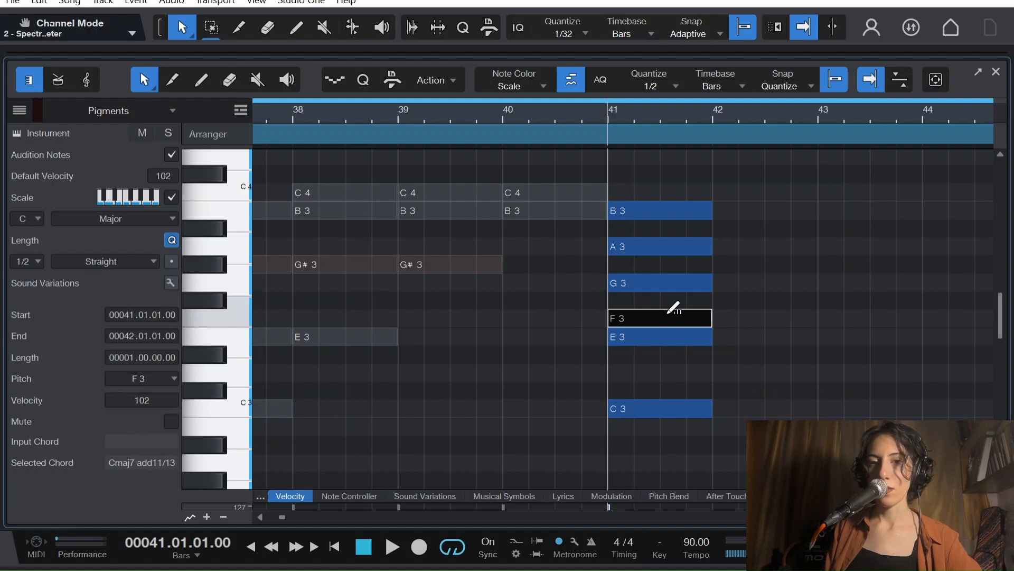
pyautogui.press('Delete')
pyautogui.click(687, 245)
pyautogui.press('Delete')
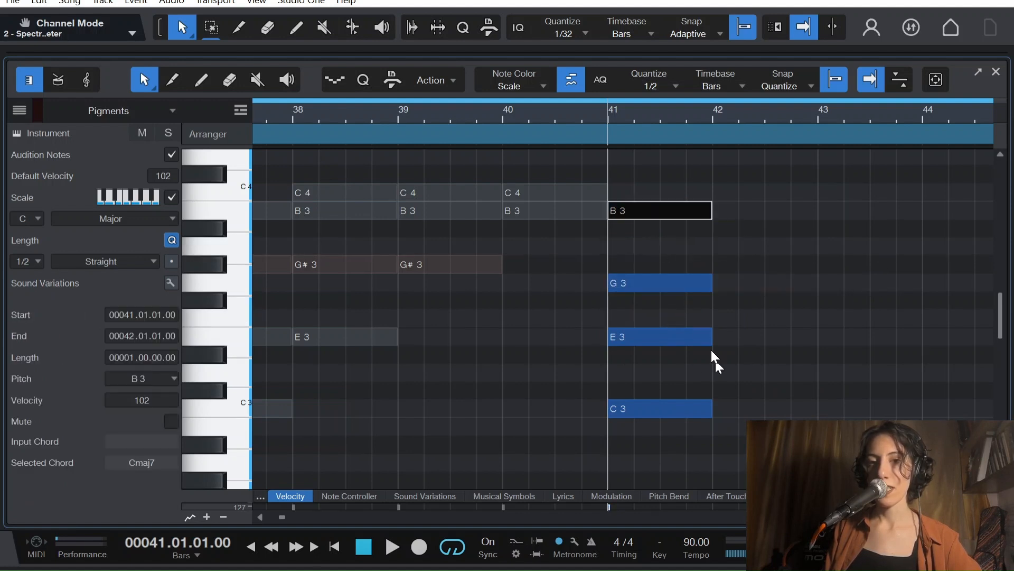
# Step: Lower E3 in bar 41 to D#3 to form a C minor major 7th chord
pyautogui.click(674, 336)
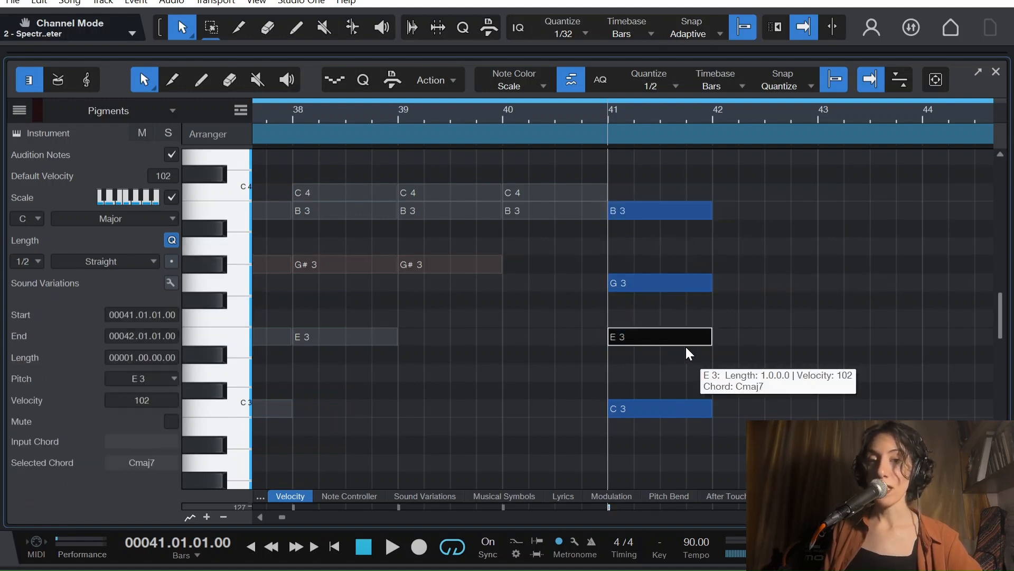
pyautogui.press('Down')
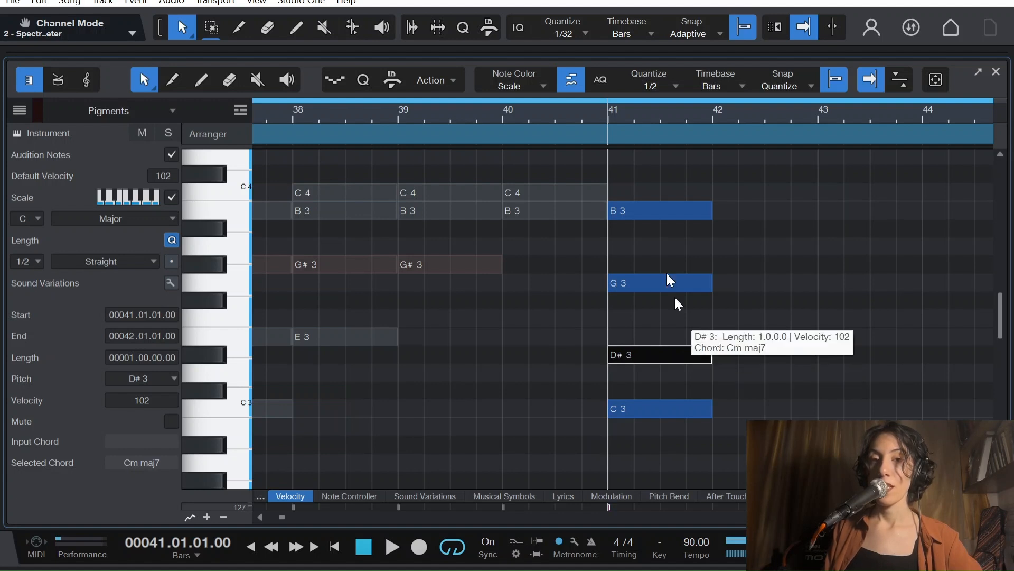
pyautogui.moveTo(613, 168); pyautogui.dragTo(728, 438)
pyautogui.click(772, 361)
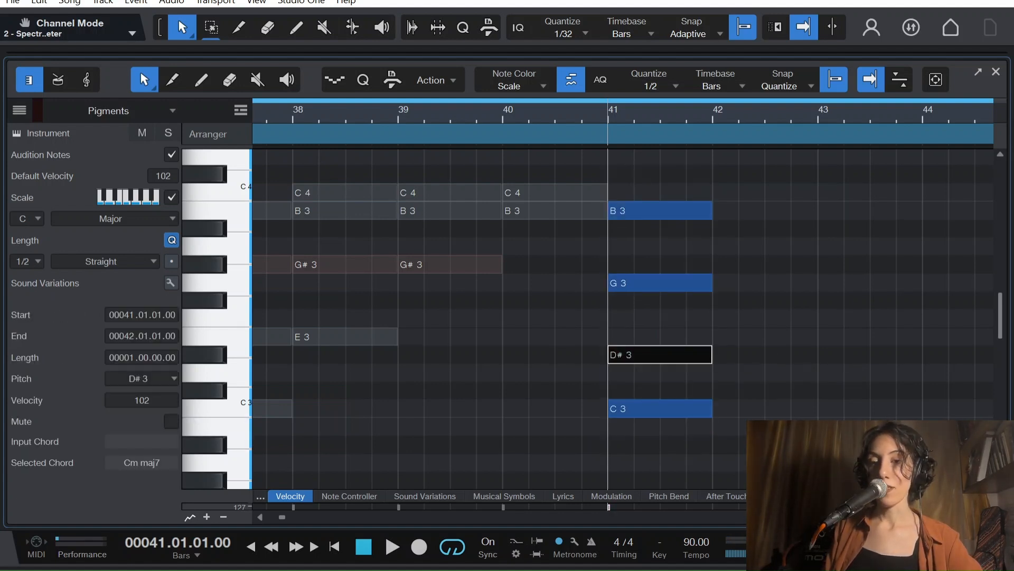
# Step: Select the four notes in bar 41 and view the chord's name in the Chord Display
pyautogui.hscroll(1, 623, 317)
pyautogui.moveTo(656, 463); pyautogui.dragTo(627, 170)
pyautogui.click(141, 462)
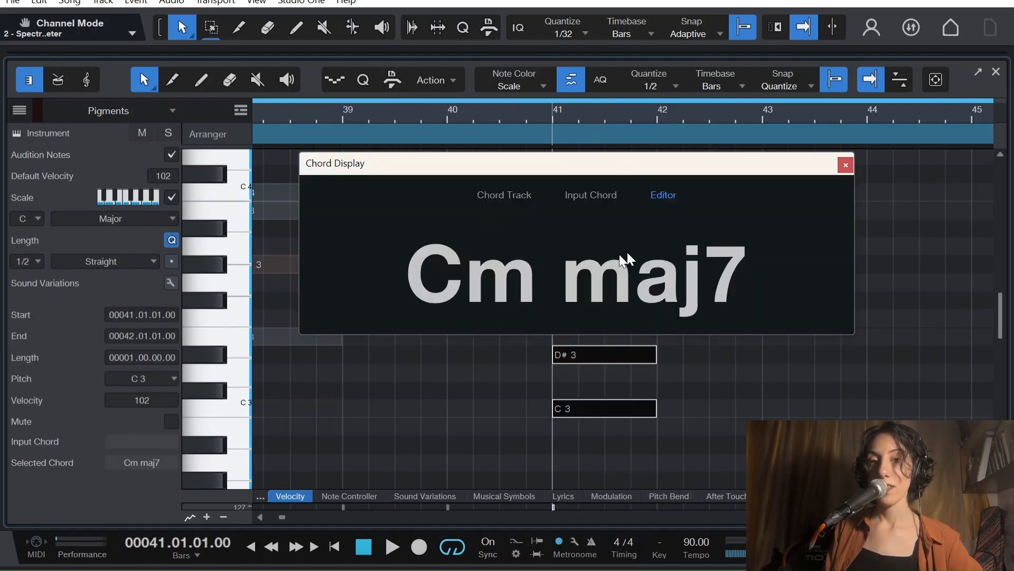
pyautogui.click(845, 166)
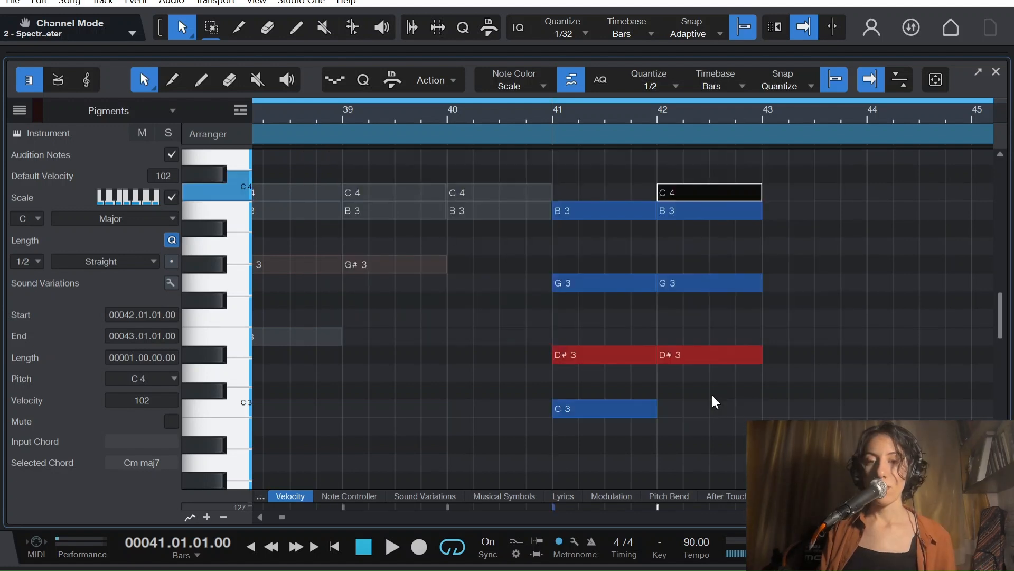
# Step: Duplicate the bar 42 inversion into bar 43 with D#3 raised to D#4, and again into bar 44 with G3 raised to G4
pyautogui.moveTo(753, 411); pyautogui.dragTo(703, 170)
pyautogui.press('d')
pyautogui.click(811, 355)
pyautogui.hotkey('shift', 'Up')
pyautogui.scroll(2, 813, 296)
pyautogui.moveTo(850, 449); pyautogui.dragTo(793, 205)
pyautogui.press('d')
pyautogui.click(884, 354)
pyautogui.hotkey('shift', 'Up')
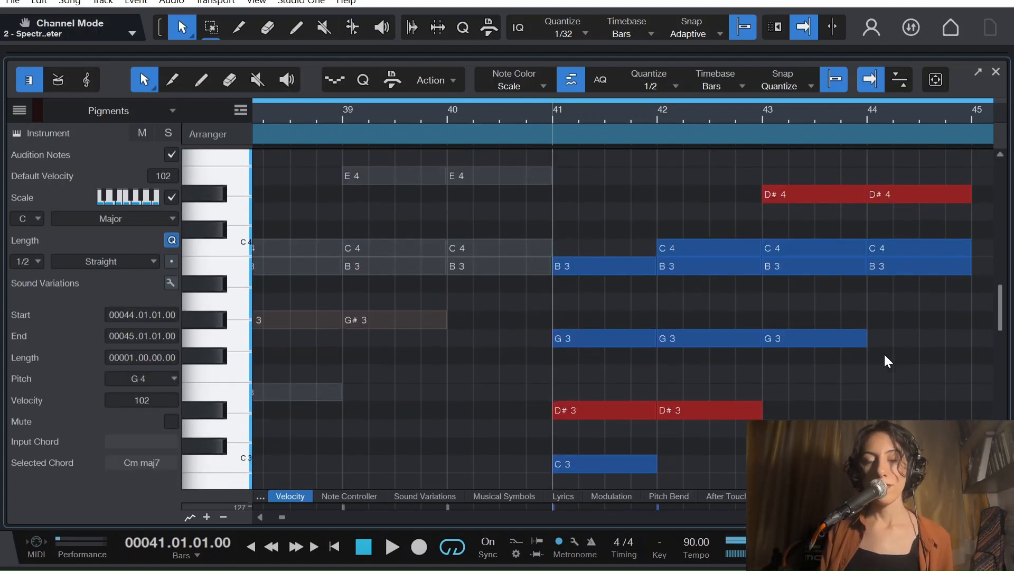
# Step: Play back the minor major 7th chord and its inversions through bar 44, and clear the note selection in bar 46
pyautogui.press('space')
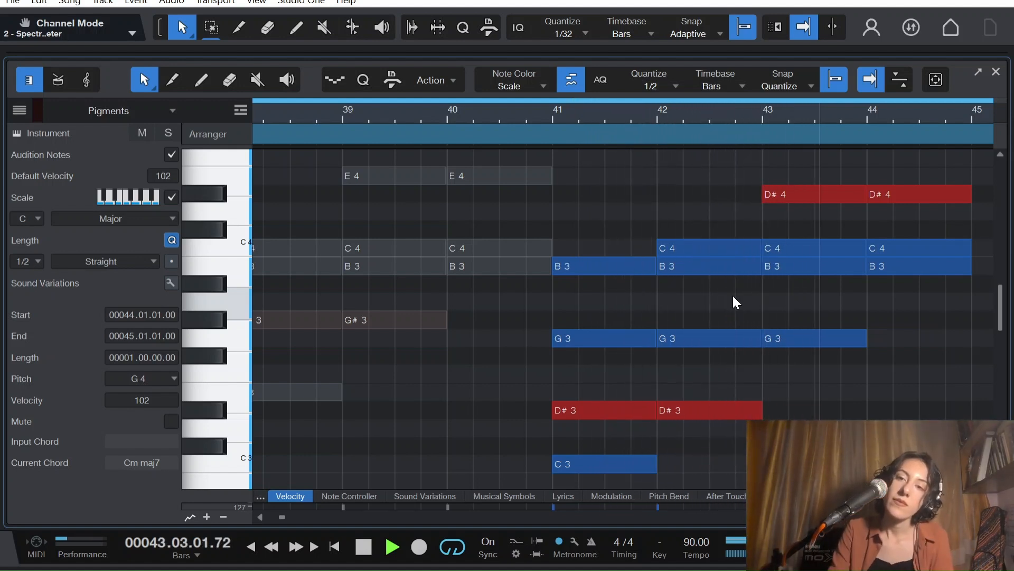
pyautogui.scroll(3, 796, 276)
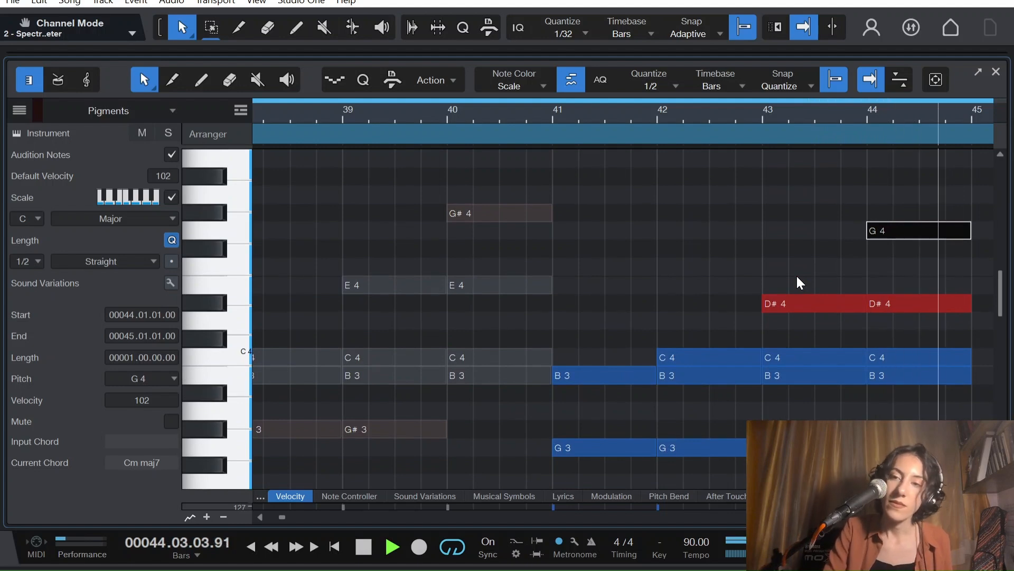
pyautogui.scroll(-1, 797, 276)
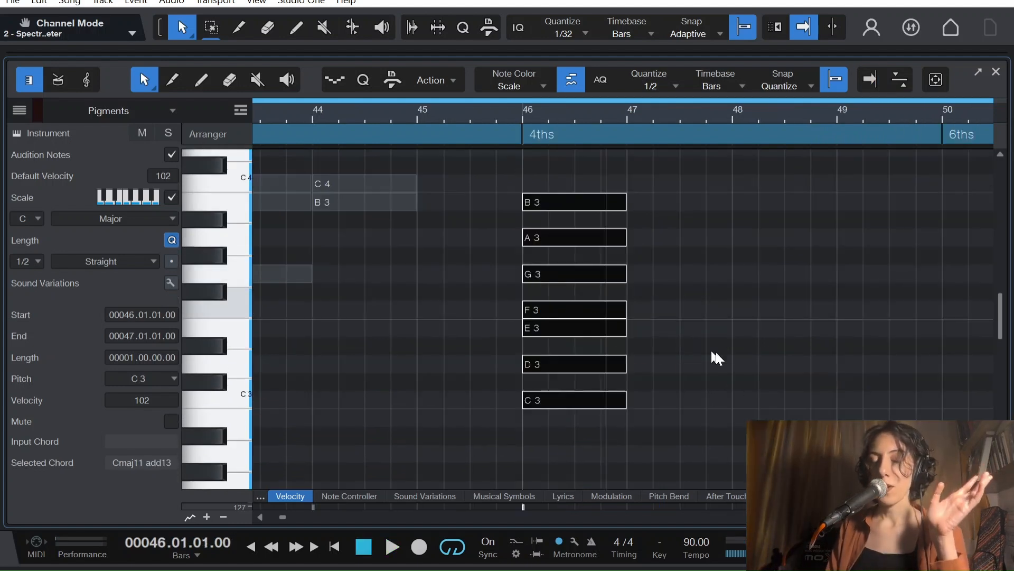
pyautogui.click(785, 407)
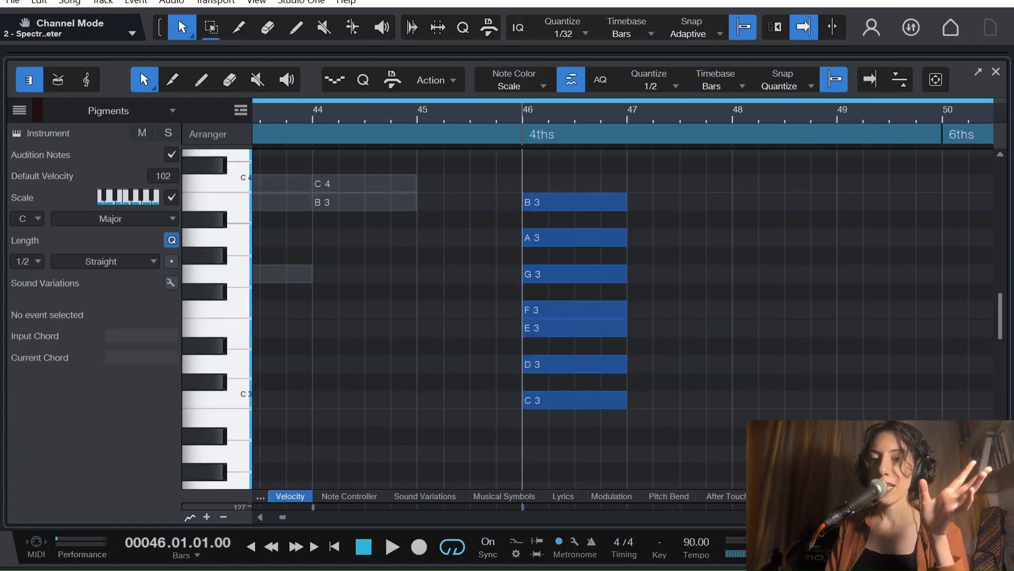
# Step: Delete D3, E3 and A3 from the bar 46 note stack and lower B3 to A#3 to form a C7 sus4 chord
pyautogui.hscroll(2, 624, 317)
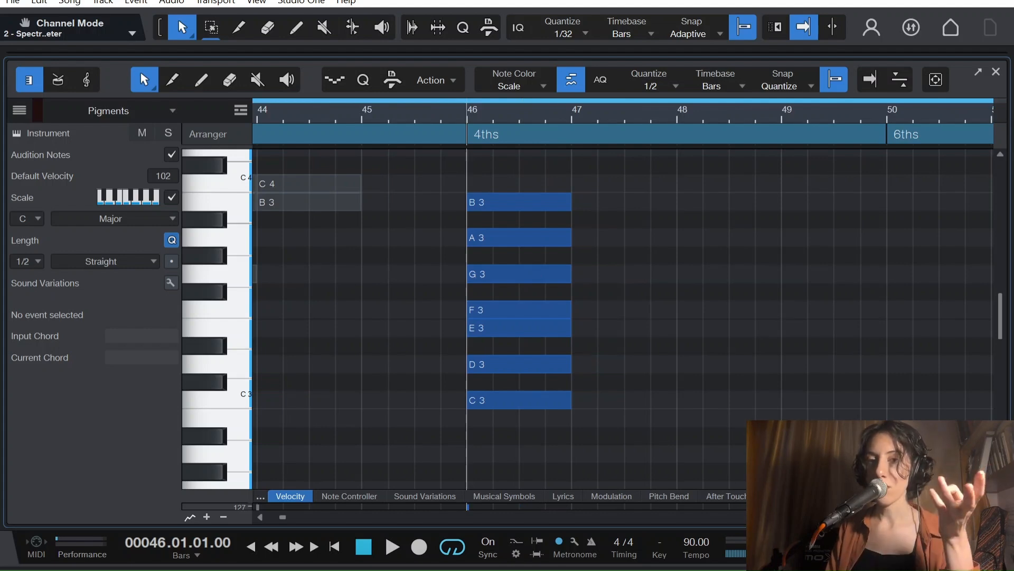
pyautogui.hotkey('ctrl', 'a')
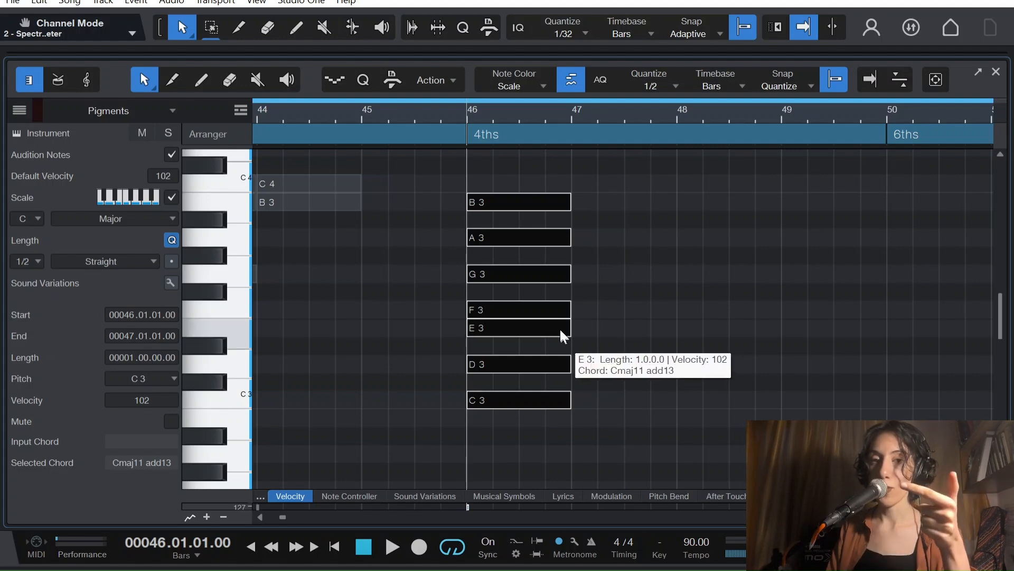
pyautogui.click(590, 343)
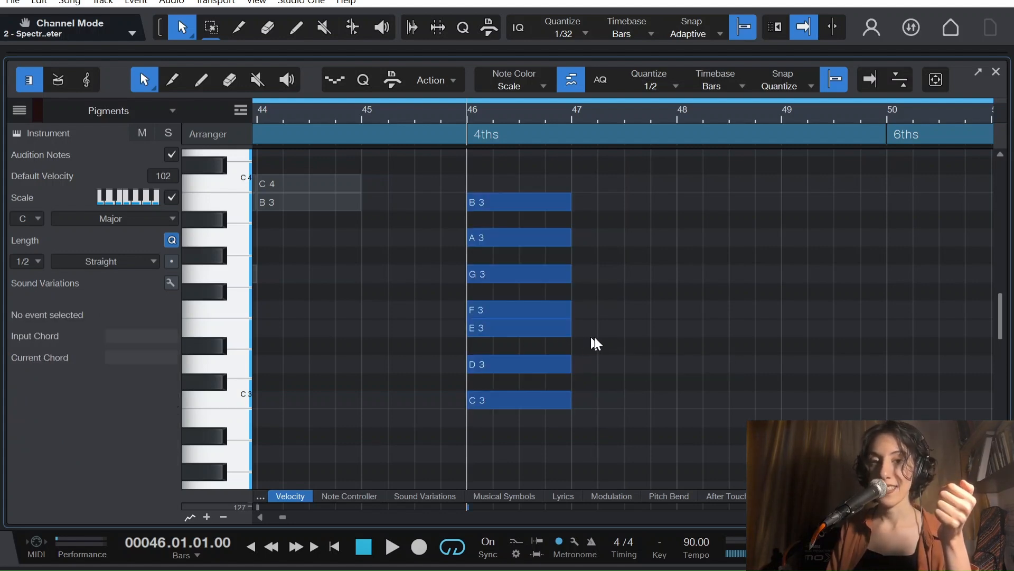
pyautogui.keyDown('ctrl'); pyautogui.click(516, 363); pyautogui.keyUp('ctrl')
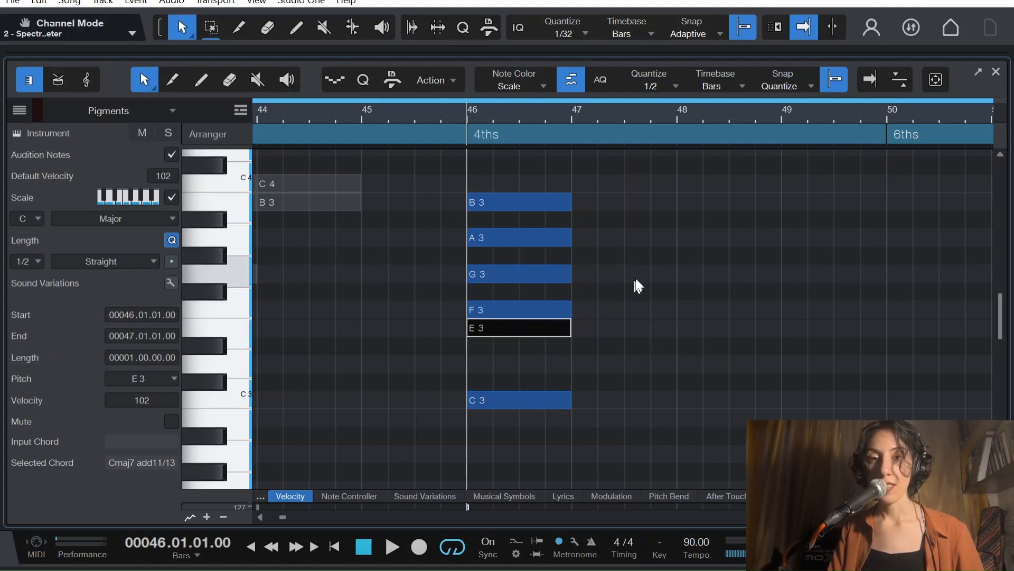
pyautogui.moveTo(604, 353); pyautogui.dragTo(533, 329)
pyautogui.press('Up')
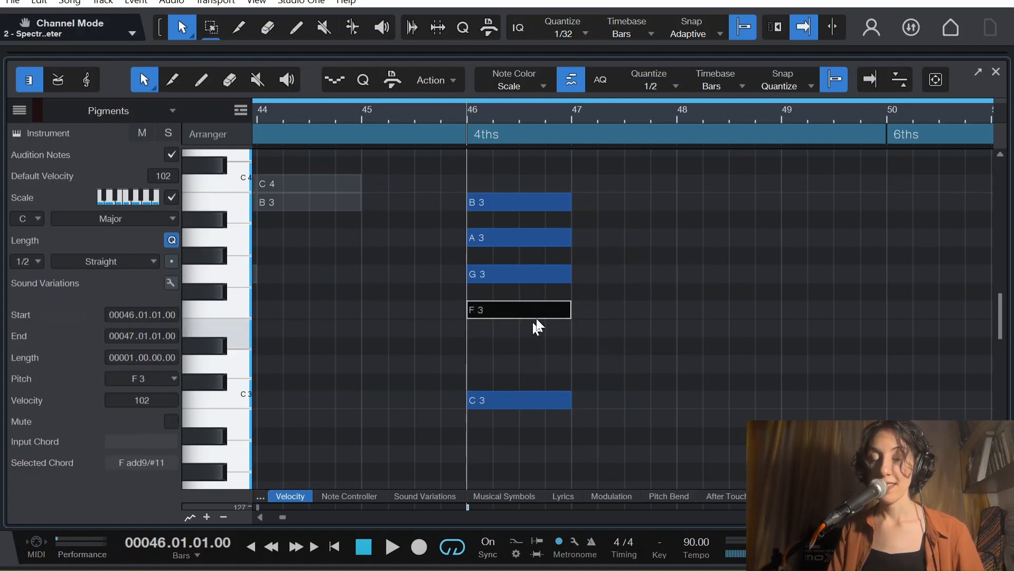
pyautogui.moveTo(624, 246); pyautogui.dragTo(511, 235)
pyautogui.press('Up')
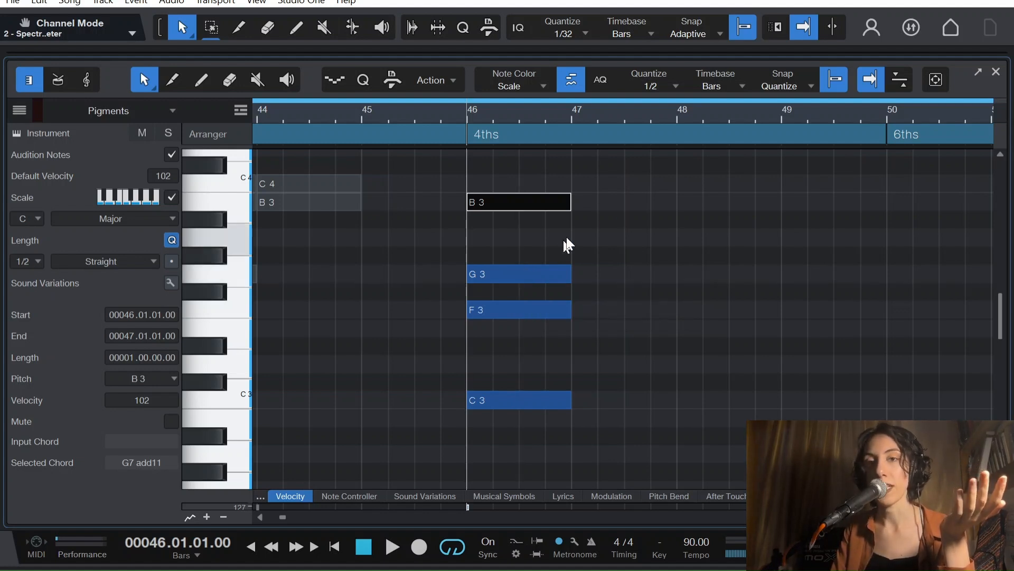
pyautogui.click(626, 214)
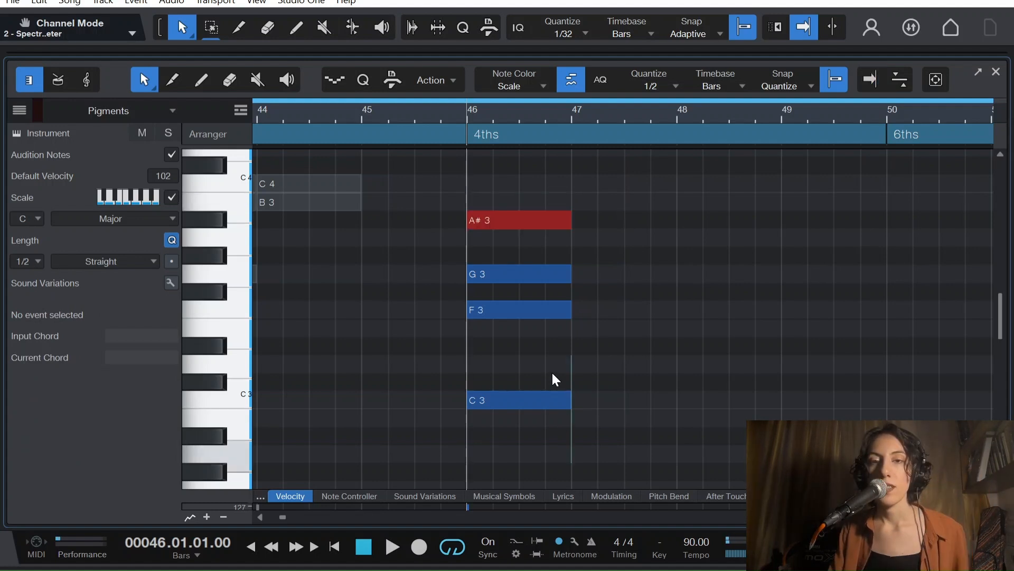
# Step: Duplicate the bar 46 chord into bar 47 and raise the copied C3 an octave to C4
pyautogui.hotkey('ctrl', 'a')
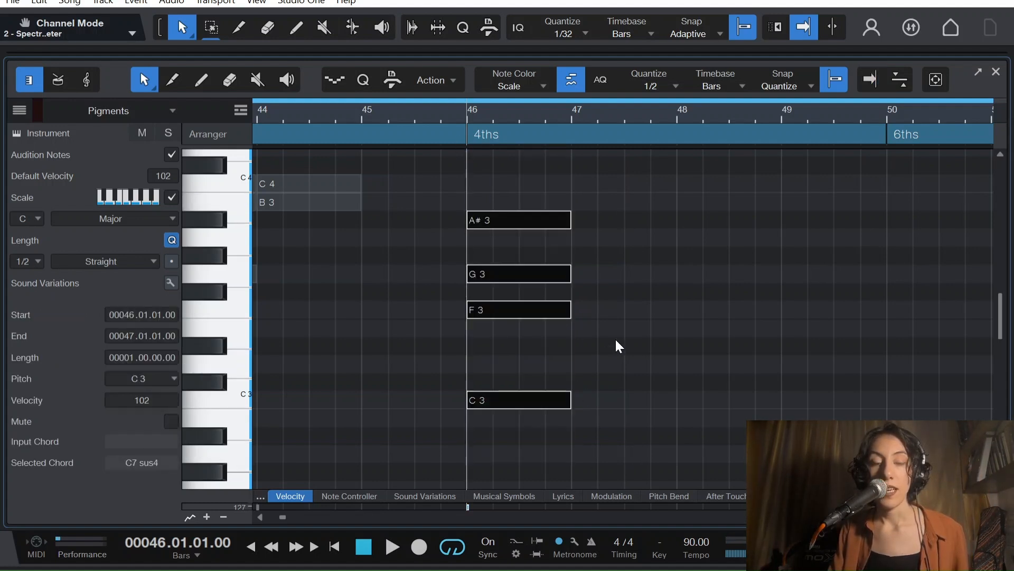
pyautogui.hotkey('ctrl', 'd')
pyautogui.moveTo(700, 444); pyautogui.dragTo(635, 373)
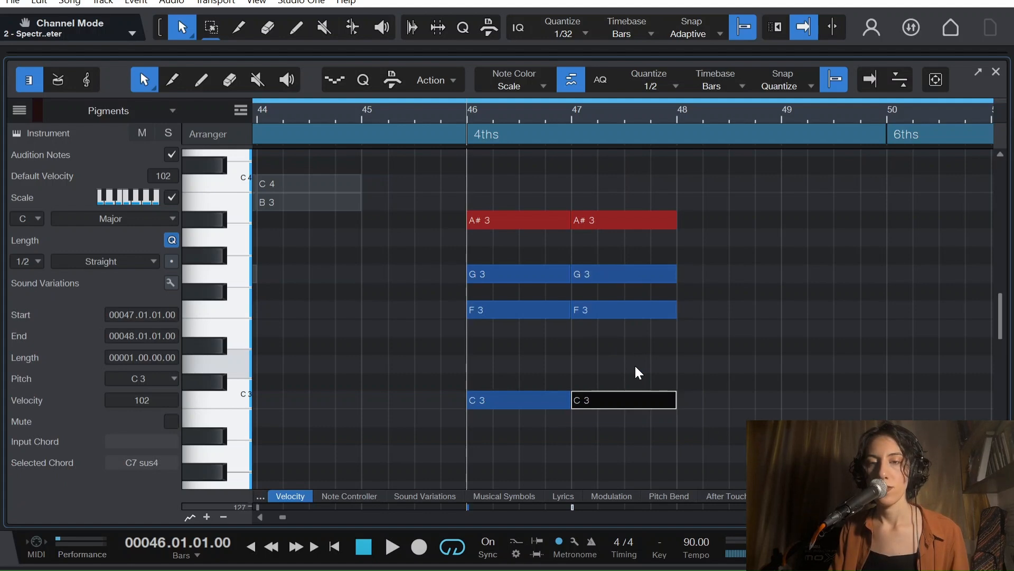
pyautogui.hotkey('shift', 'Up')
# Step: Duplicate the bar 47 inversion into bar 48 with F3 raised to F4, and again into bar 49 with G3 raised to G4
pyautogui.moveTo(700, 401); pyautogui.dragTo(608, 231)
pyautogui.hotkey('ctrl', 'd')
pyautogui.click(743, 383)
pyautogui.hotkey('shift', 'Up')
pyautogui.hotkey('ctrl', 'd')
pyautogui.click(855, 347)
pyautogui.hotkey('shift', 'Up')
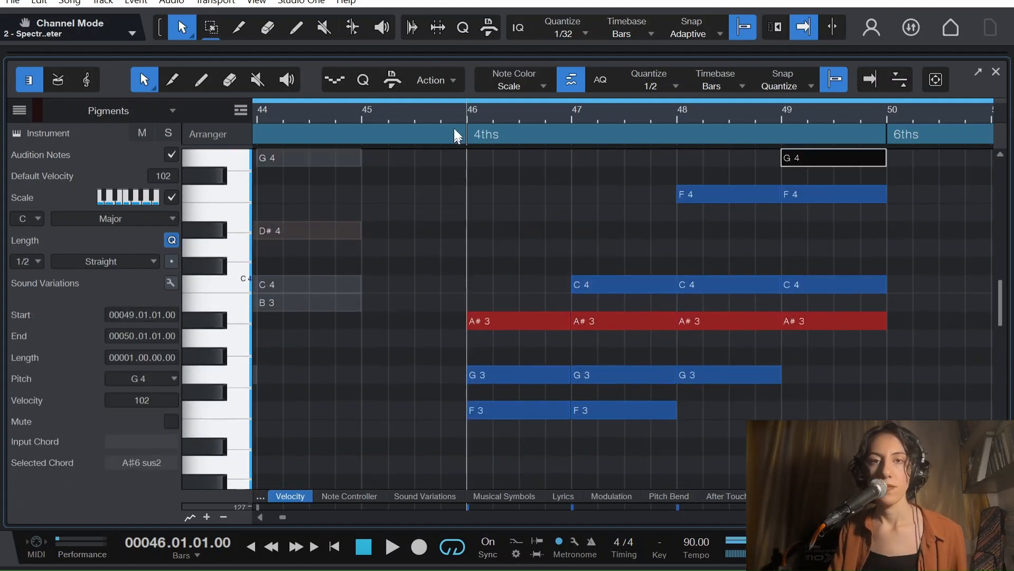
# Step: Play back the C7 sus4 chord and its inversions from bar 46 through bar 49
pyautogui.press('space')
pyautogui.scroll(-1, 804, 309)
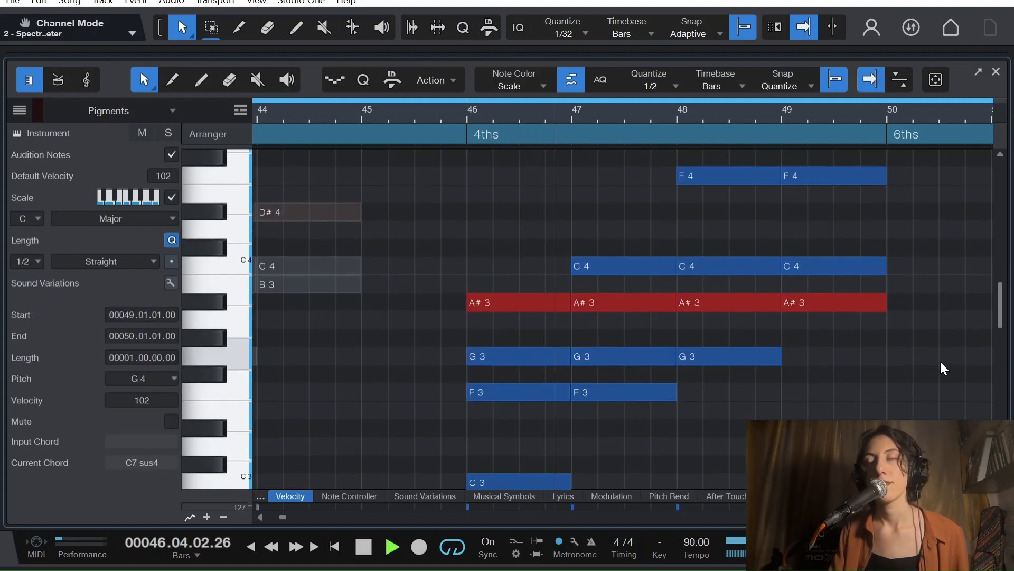
pyautogui.scroll(2, 940, 360)
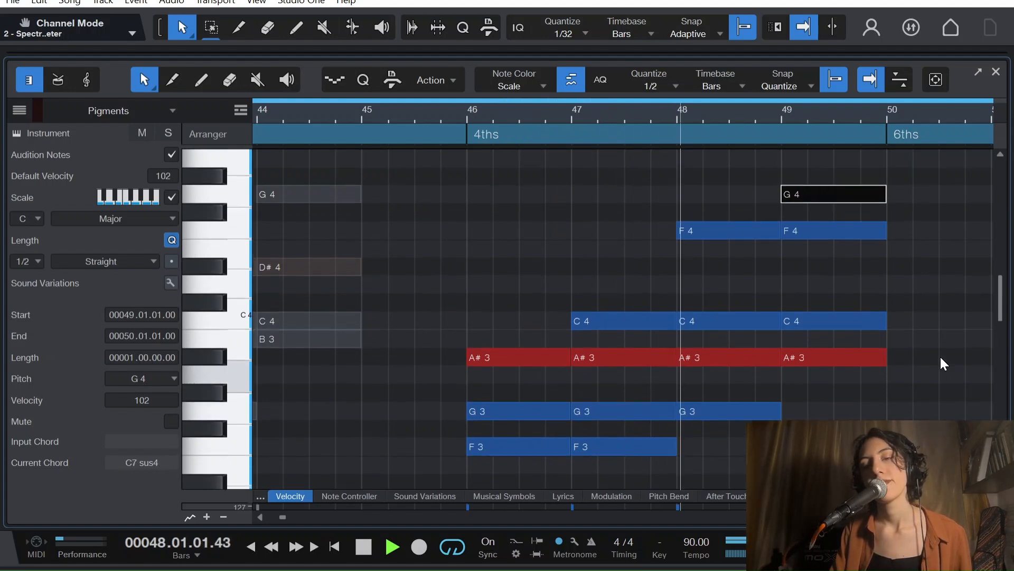
pyautogui.scroll(2, 941, 359)
pyautogui.scroll(3, 940, 358)
pyautogui.press('space')
# Step: Select the four notes in bar 46 and view the chord's name in the Chord Display
pyautogui.scroll(-4, 926, 355)
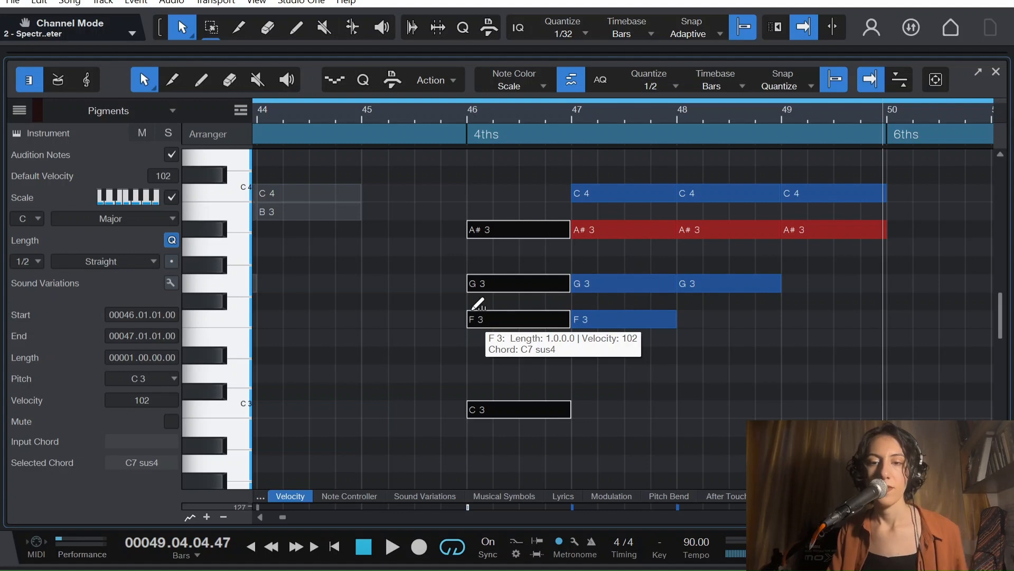
pyautogui.moveTo(467, 166); pyautogui.dragTo(551, 423)
pyautogui.click(136, 464)
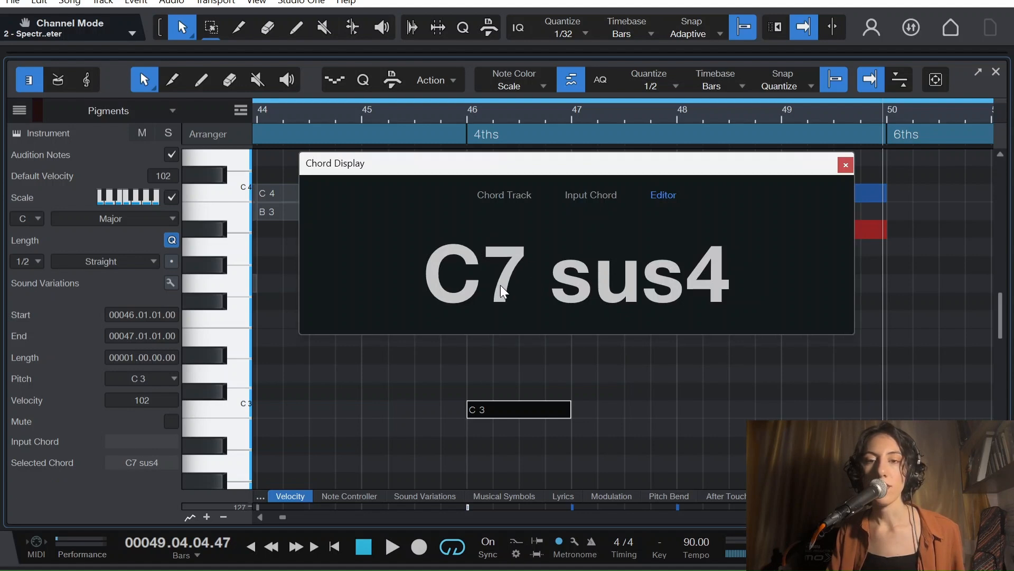
pyautogui.click(844, 166)
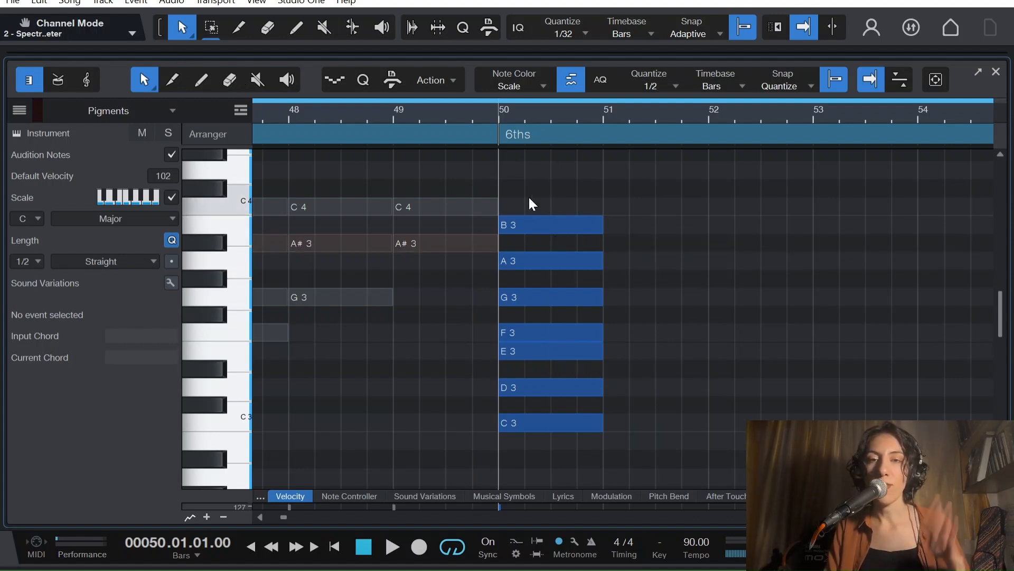
# Step: Delete B3, D3 and F3 from the bar 50 note stack to form a C6 chord, and check its name in the Chord Display
pyautogui.click(593, 221)
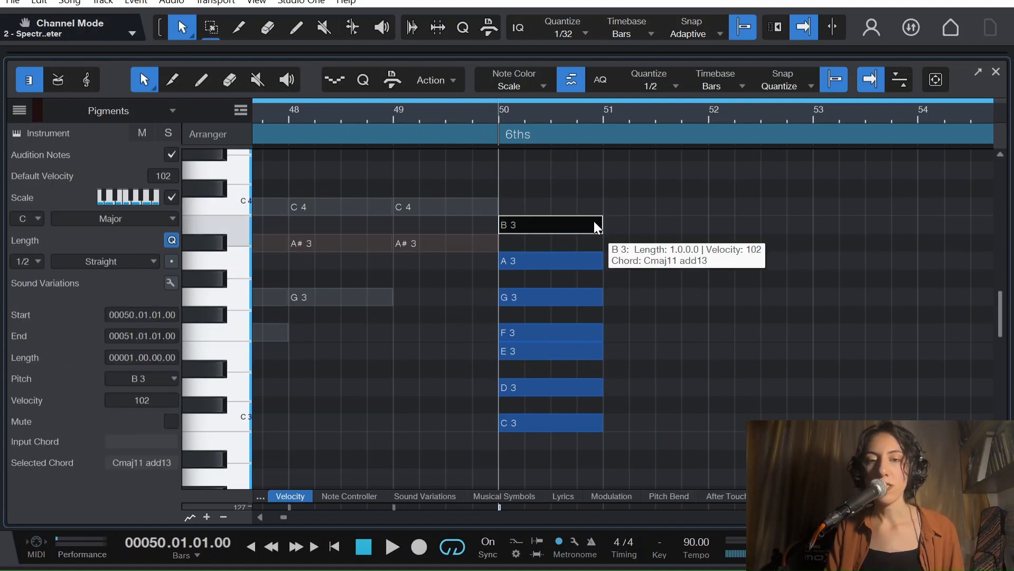
pyautogui.moveTo(593, 221); pyautogui.dragTo(577, 267)
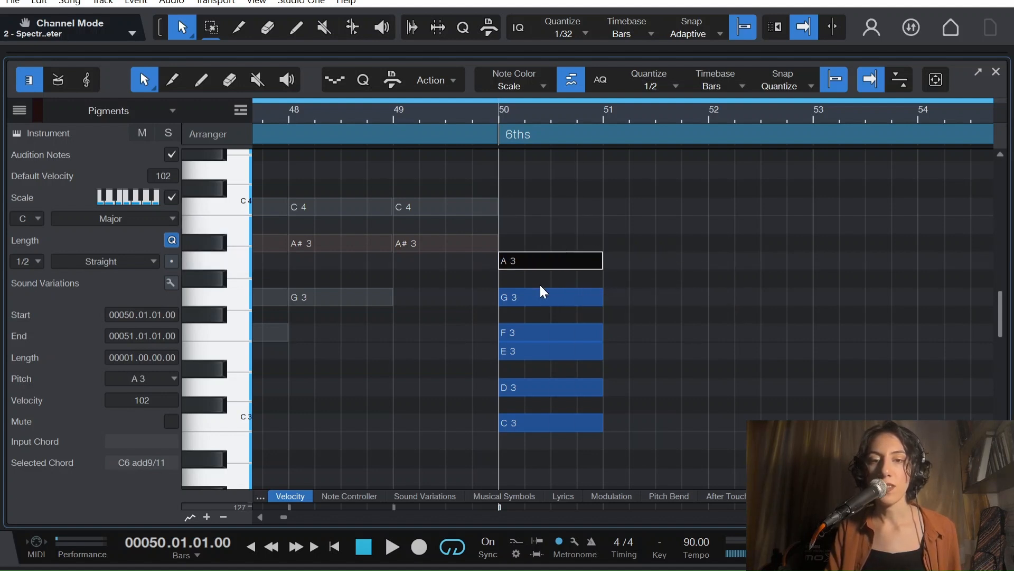
pyautogui.moveTo(627, 378); pyautogui.dragTo(557, 394)
pyautogui.doubleClick(553, 392)
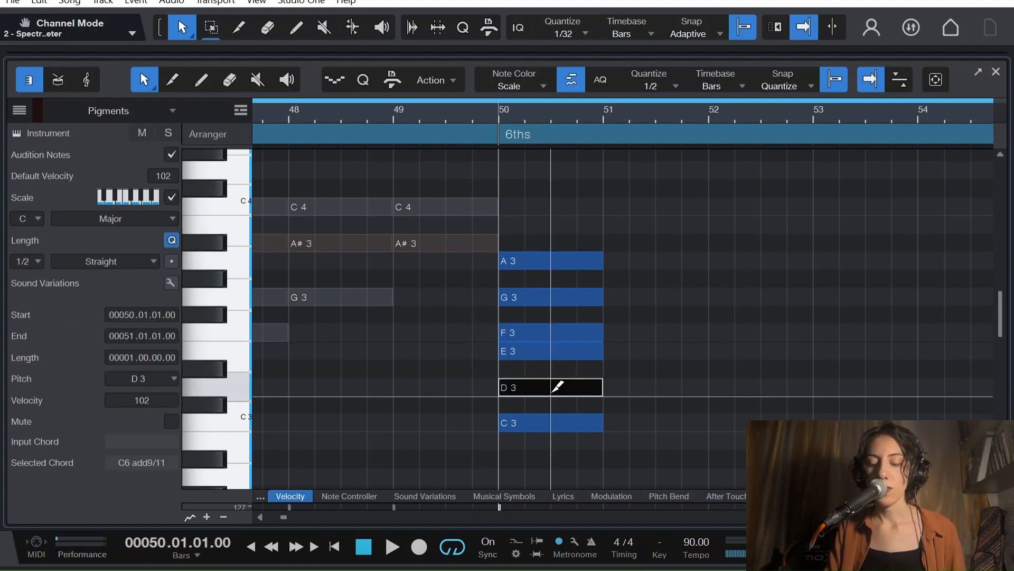
pyautogui.moveTo(629, 324); pyautogui.dragTo(592, 338)
pyautogui.doubleClick(530, 332)
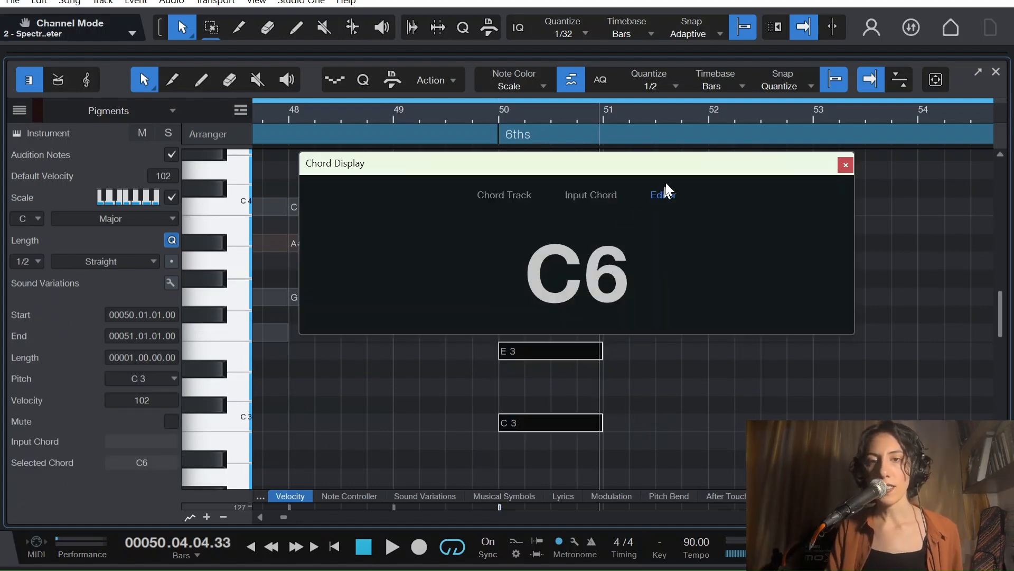
pyautogui.moveTo(681, 164); pyautogui.dragTo(607, 124)
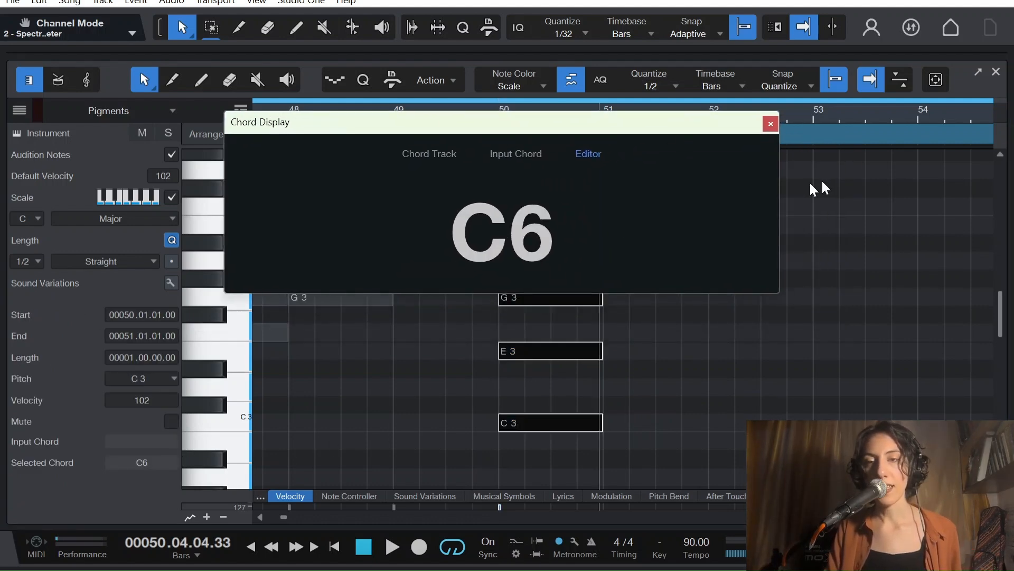
pyautogui.click(771, 125)
# Step: Duplicate the bar 50 chord into bar 51 and raise the copied C3 an octave to C4
pyautogui.moveTo(629, 469); pyautogui.dragTo(546, 247)
pyautogui.press('d')
pyautogui.moveTo(737, 449); pyautogui.dragTo(658, 389)
pyautogui.hotkey('shift', 'Up')
# Step: Duplicate the bar 51 inversion into bar 52 with E3 raised to E4, and again into bar 53 with G3 raised to G4
pyautogui.moveTo(736, 413); pyautogui.dragTo(646, 183)
pyautogui.press('d')
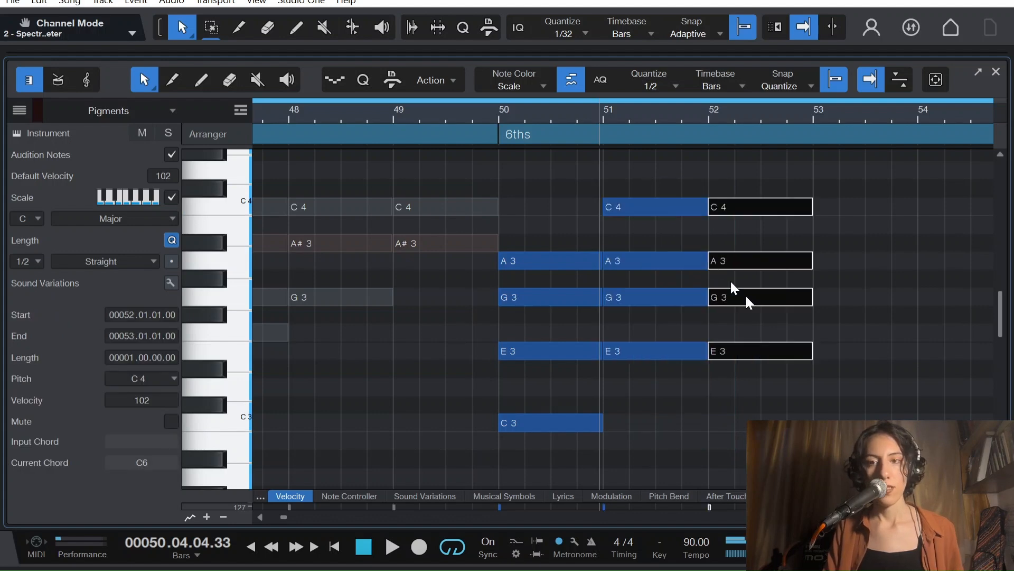
pyautogui.moveTo(824, 382); pyautogui.dragTo(761, 341)
pyautogui.hotkey('shift', 'Up')
pyautogui.moveTo(813, 419); pyautogui.dragTo(733, 166)
pyautogui.press('d')
pyautogui.moveTo(918, 419); pyautogui.dragTo(866, 365)
pyautogui.hotkey('shift', 'Up')
# Step: Play back the C6 chord and its inversions from bar 50 through bar 53
pyautogui.click(495, 109)
pyautogui.press('space')
pyautogui.scroll(-1, 779, 372)
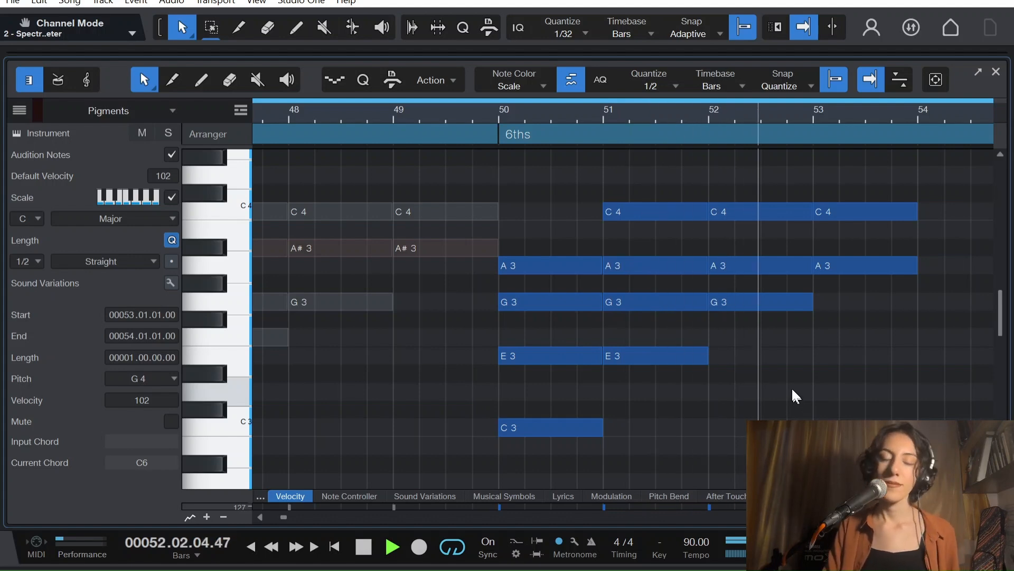
pyautogui.scroll(1, 820, 416)
pyautogui.scroll(1, 820, 416)
pyautogui.hscroll(7, 821, 416)
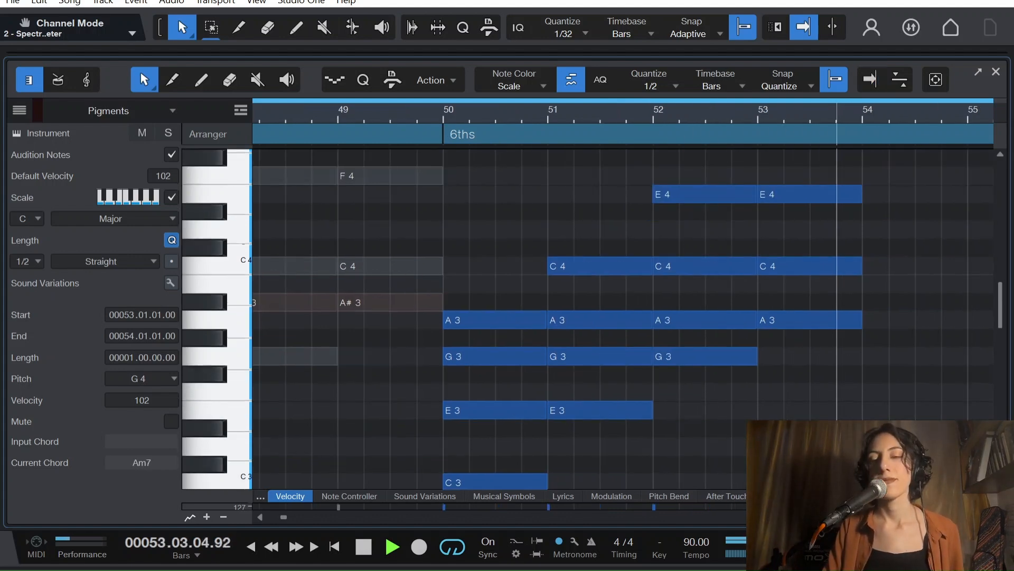
pyautogui.press('space')
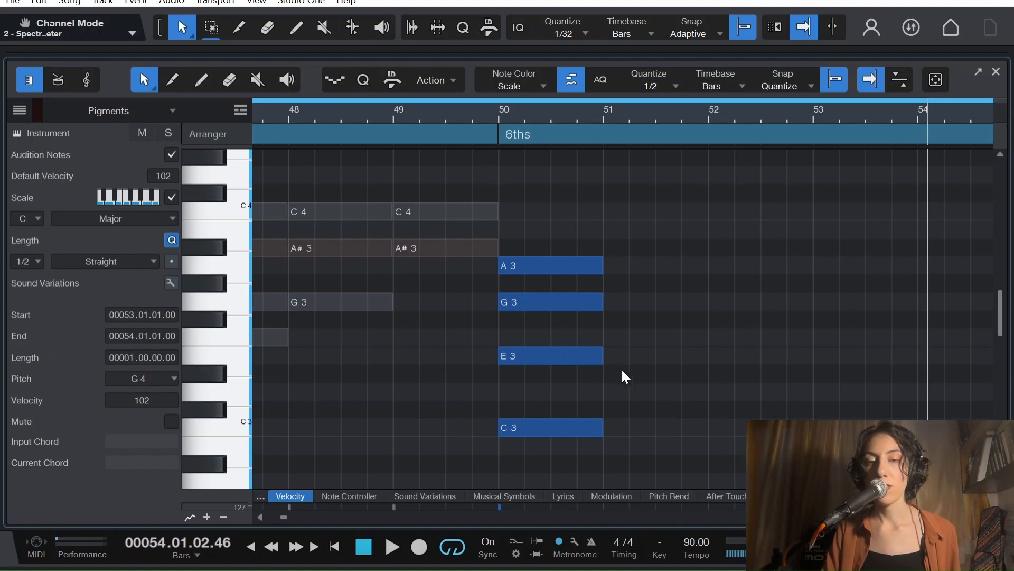
# Step: Lower E3 in bar 50 to D#3 to form a C minor 6th chord, and play it back
pyautogui.moveTo(627, 378); pyautogui.dragTo(555, 318)
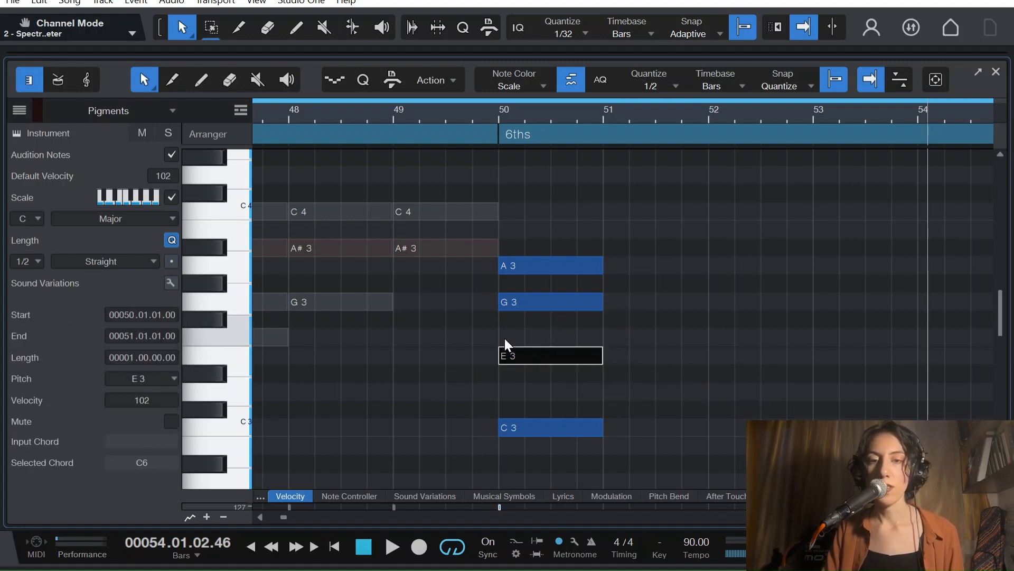
pyautogui.press('Down')
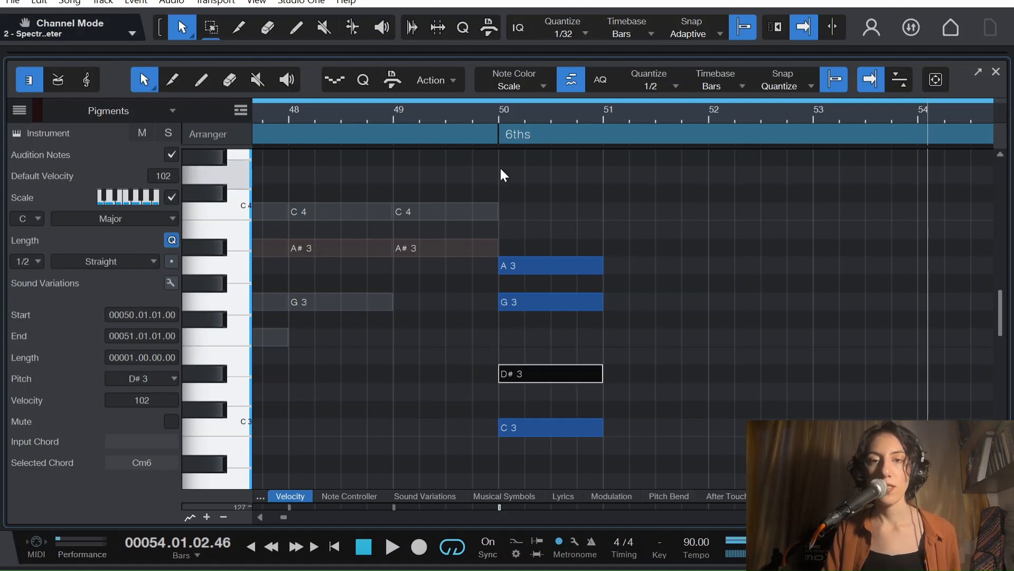
pyautogui.click(494, 112)
pyautogui.press('space')
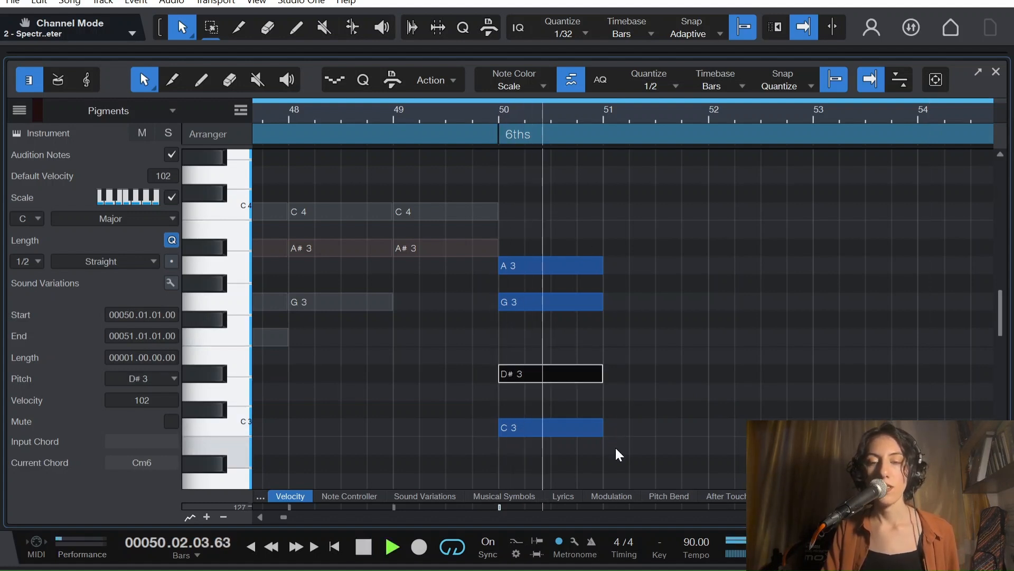
pyautogui.press('space')
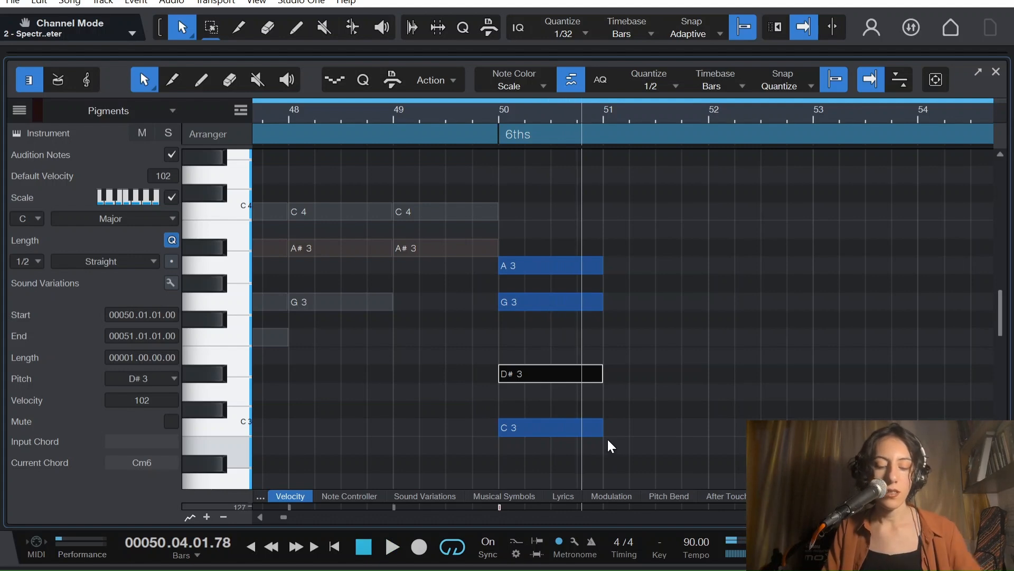
# Step: Select the four notes of the minor 6th chord in bar 50 and view its name in the Chord Display
pyautogui.moveTo(607, 437); pyautogui.dragTo(560, 247)
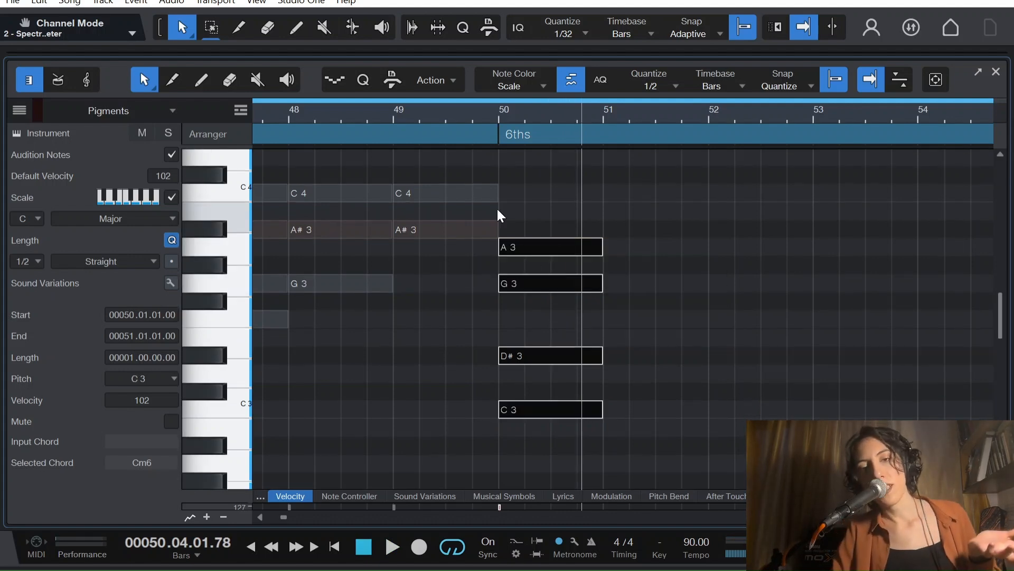
pyautogui.click(497, 112)
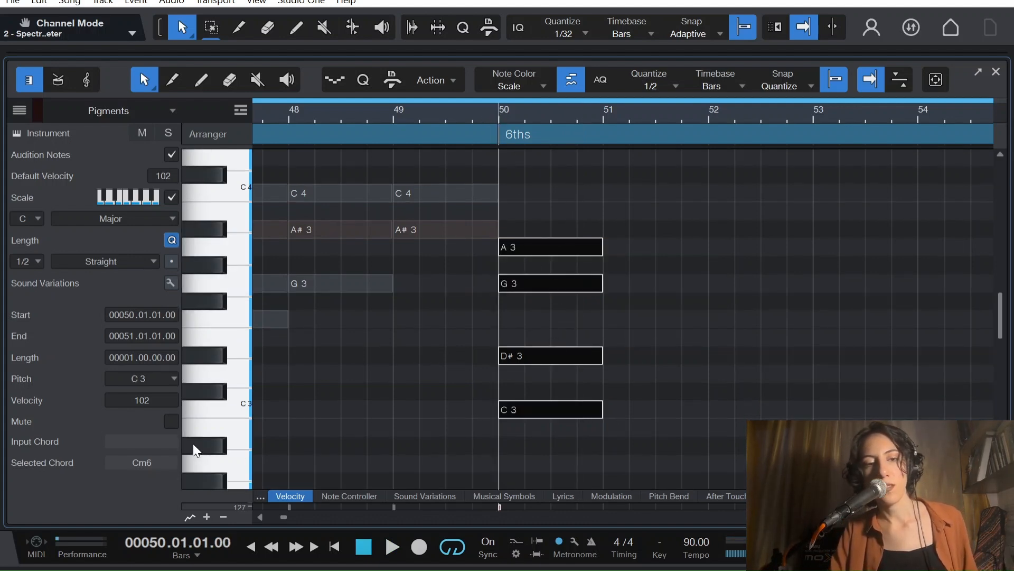
pyautogui.click(145, 461)
pyautogui.moveTo(531, 114); pyautogui.dragTo(509, 105)
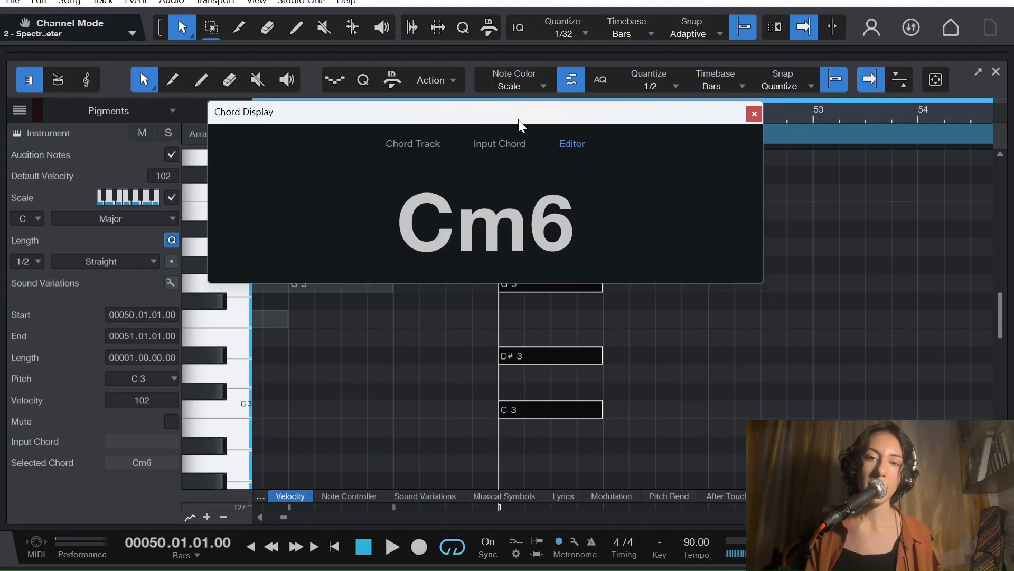
pyautogui.click(754, 113)
# Step: Duplicate the bar 50 minor 6th chord into bar 51 with C3 raised to C4, and again into bar 52 with D#3 raised to D#4
pyautogui.moveTo(619, 448); pyautogui.dragTo(553, 212)
pyautogui.press('d')
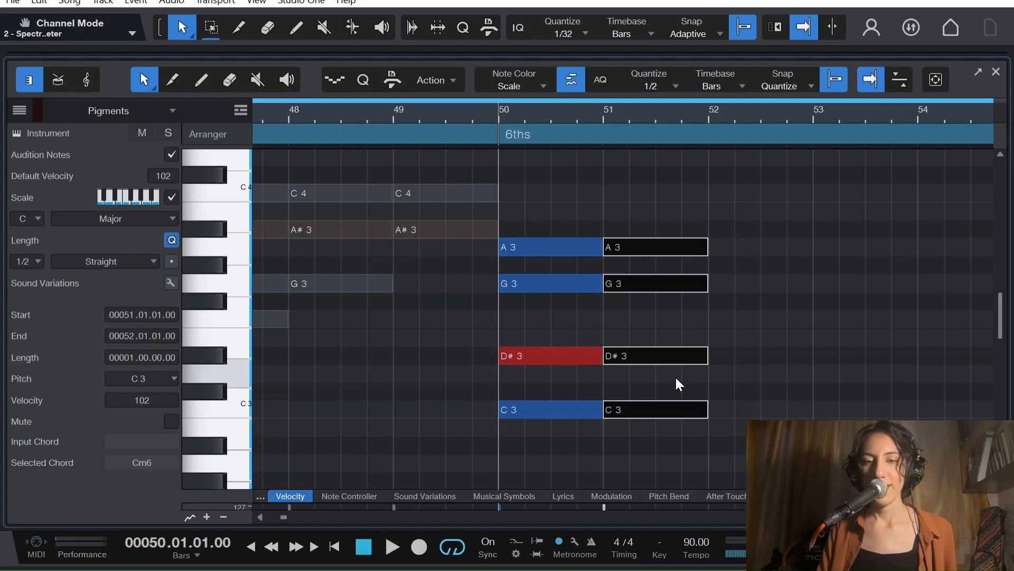
pyautogui.click(675, 378)
pyautogui.click(668, 402)
pyautogui.hotkey('shift', 'Up')
pyautogui.moveTo(711, 416); pyautogui.dragTo(641, 161)
pyautogui.press('d')
pyautogui.click(795, 356)
pyautogui.hotkey('shift', 'Up')
# Step: Duplicate the bar 52 inversion into bar 53 with G3 raised to G4, and play back the minor 6th inversions from bar 50
pyautogui.scroll(2, 798, 343)
pyautogui.moveTo(813, 417); pyautogui.dragTo(743, 204)
pyautogui.press('d')
pyautogui.moveTo(917, 419); pyautogui.dragTo(857, 347)
pyautogui.hotkey('shift', 'Up')
pyautogui.press('space')
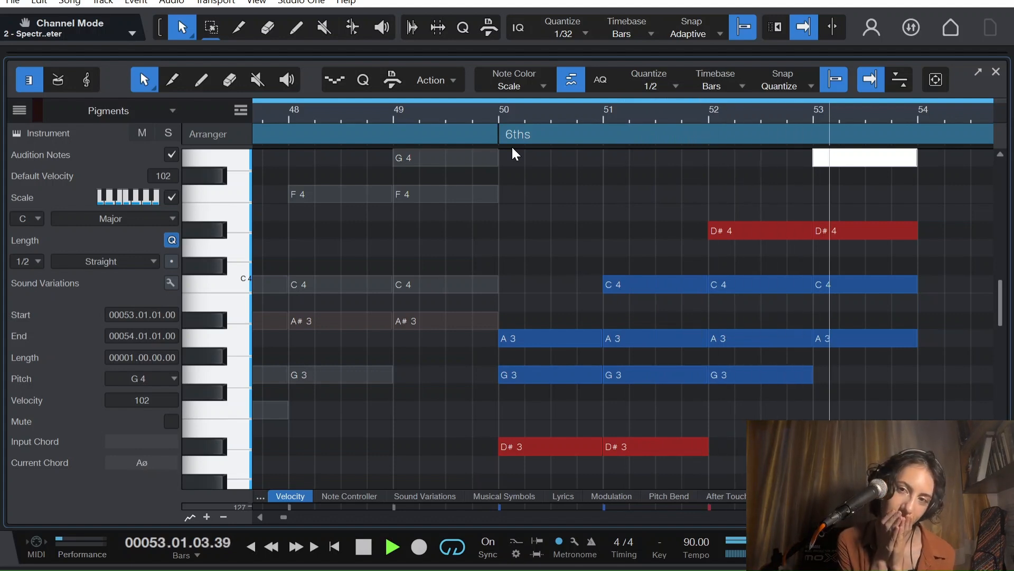
pyautogui.press('space')
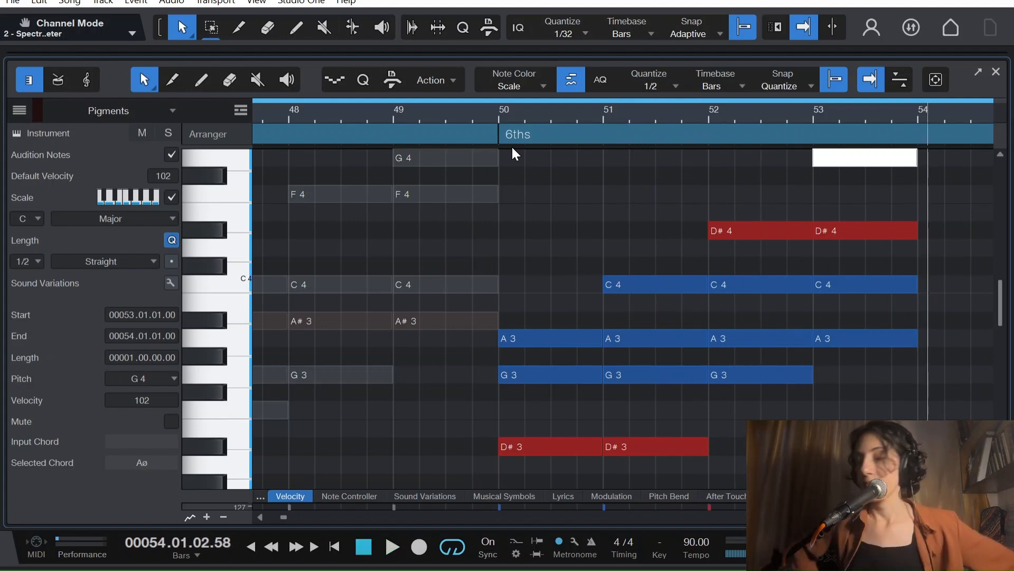